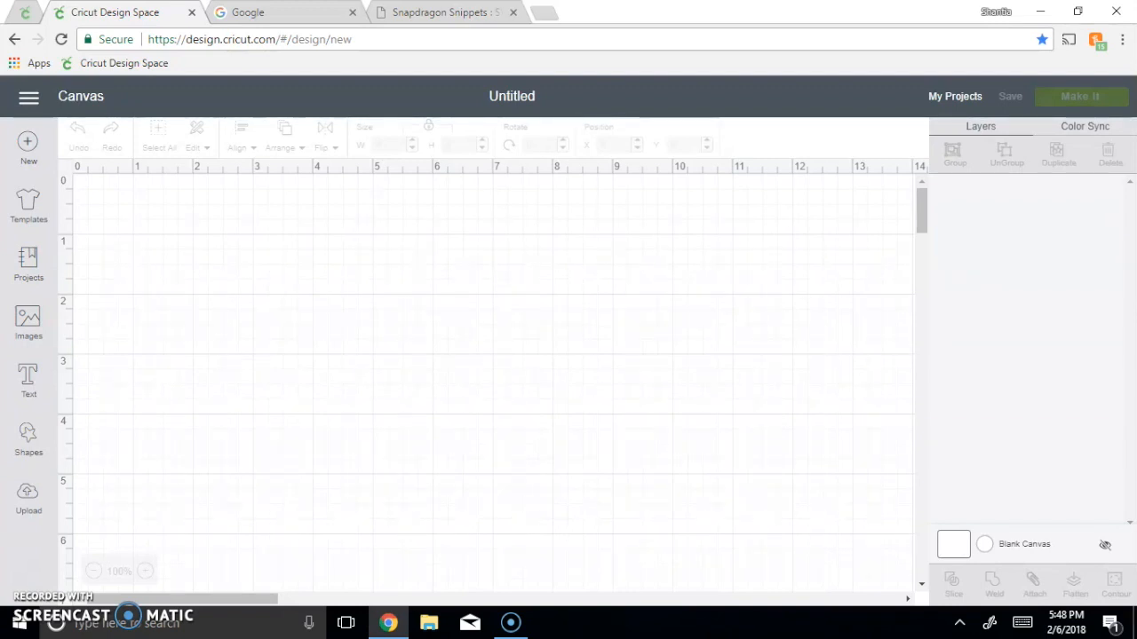
Step: Switch to the SVG Attic site and examine the letter designs of the Full Split Monogram Alphabet
click(449, 12)
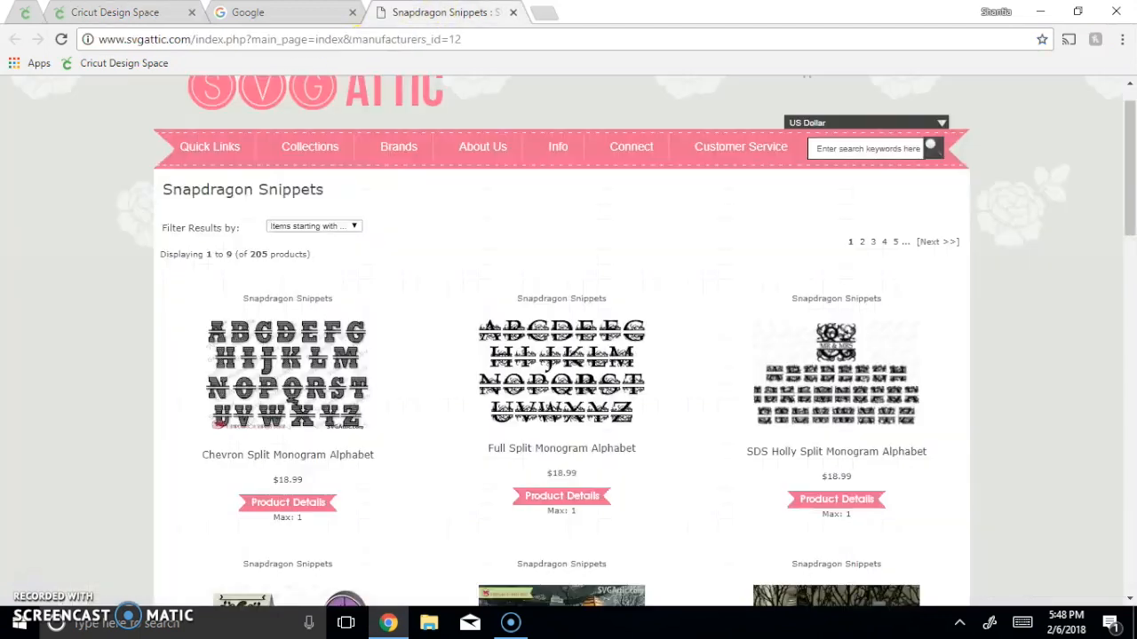
click(551, 355)
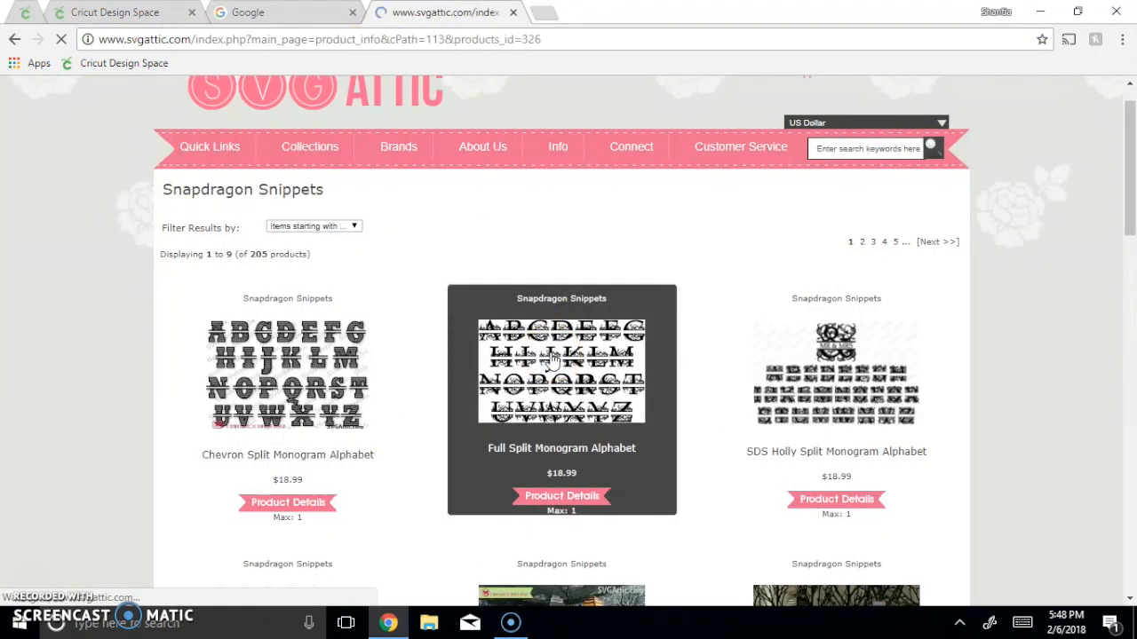
scroll(550, 355, up, 5)
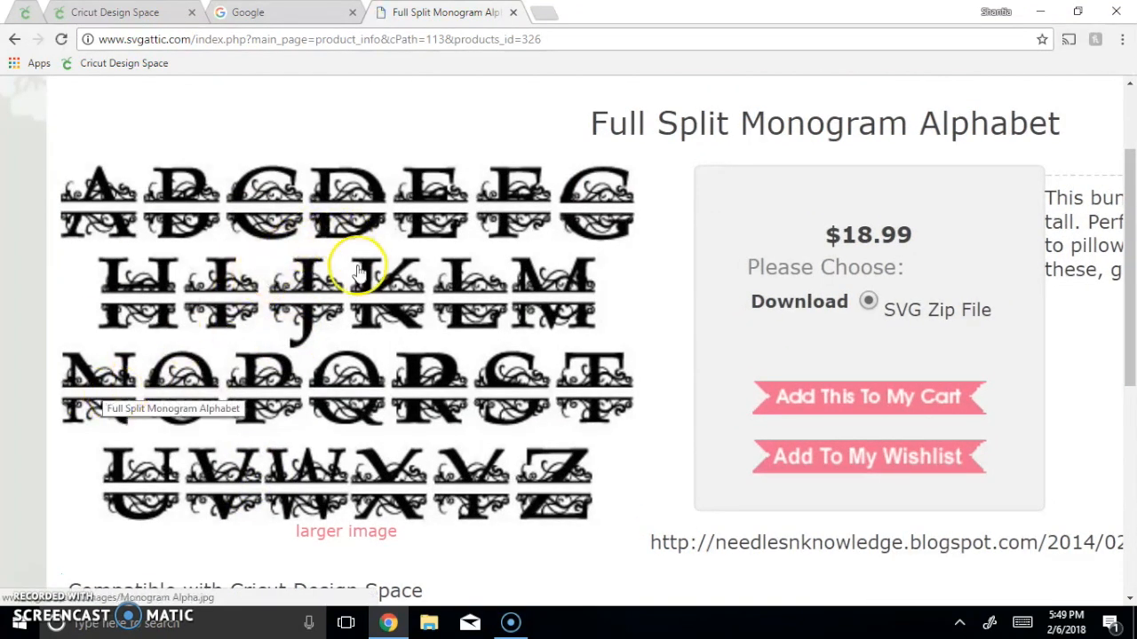
Step: Return to the Snapdragon Snippets listing and examine the SDS Holly Split Monogram Alphabet's product page
click(14, 41)
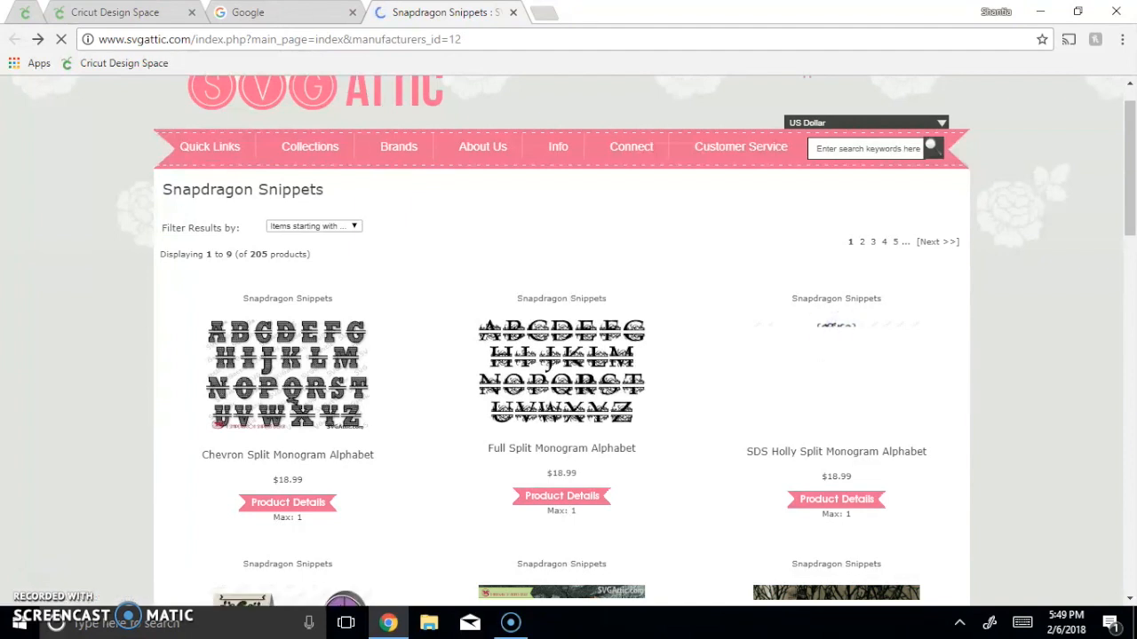
click(825, 320)
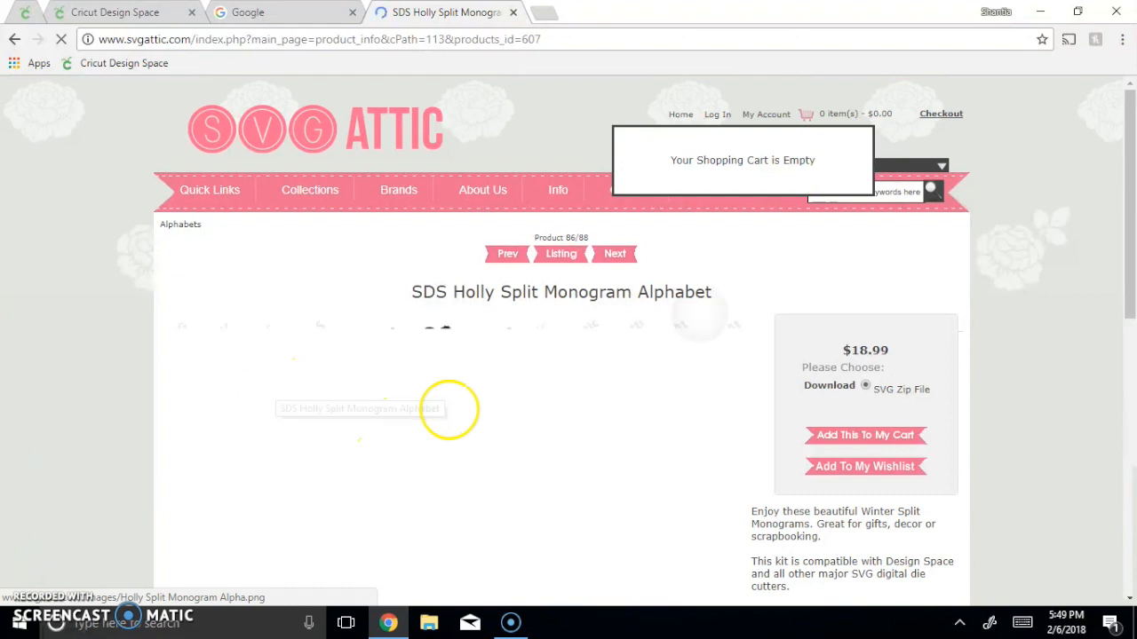
scroll(547, 359, down, 1)
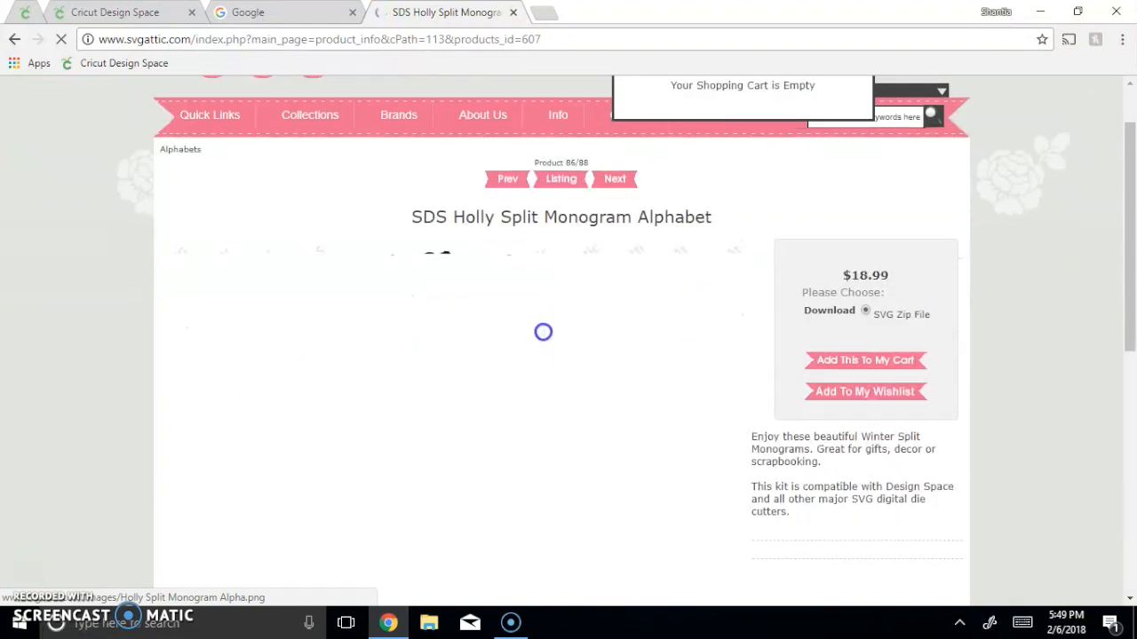
scroll(541, 307, down, 1)
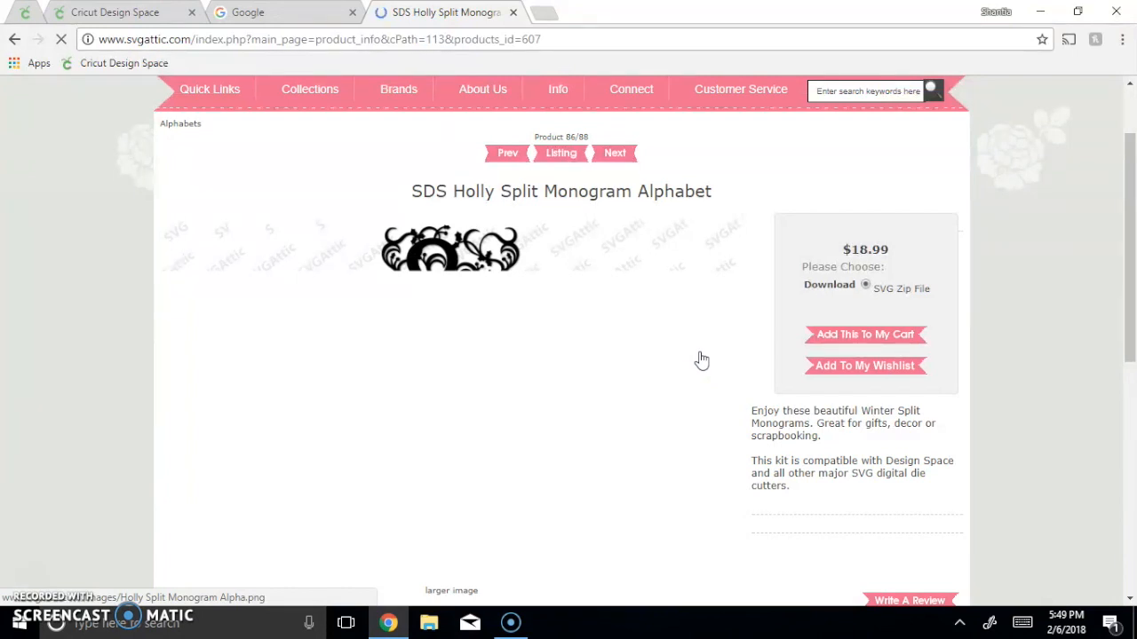
scroll(601, 329, down, 1)
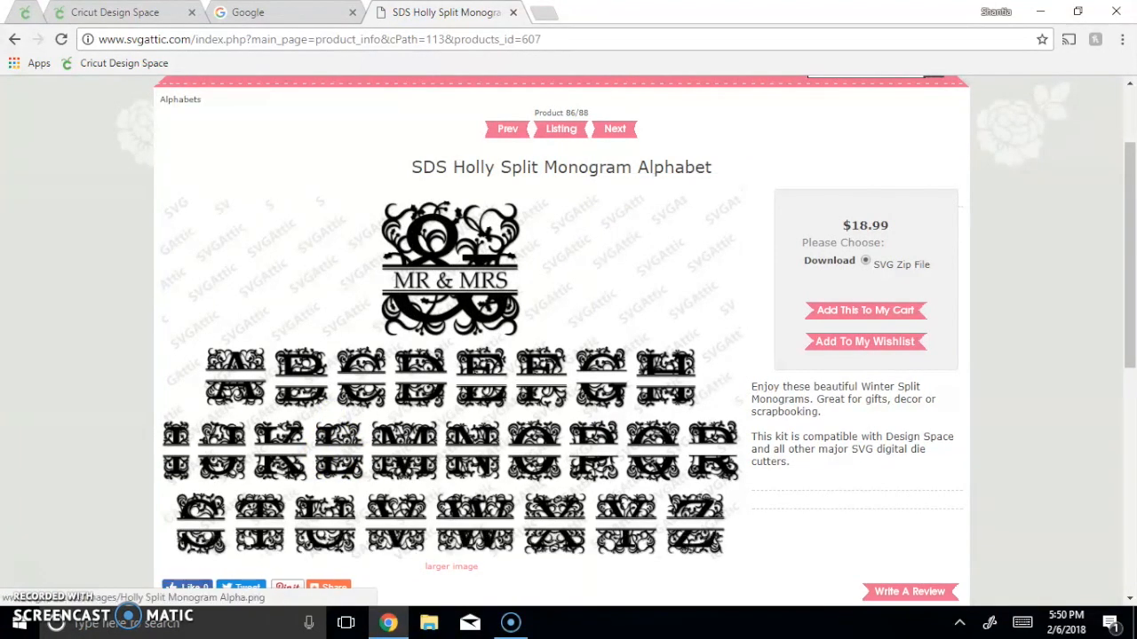
scroll(165, 302, down, 3)
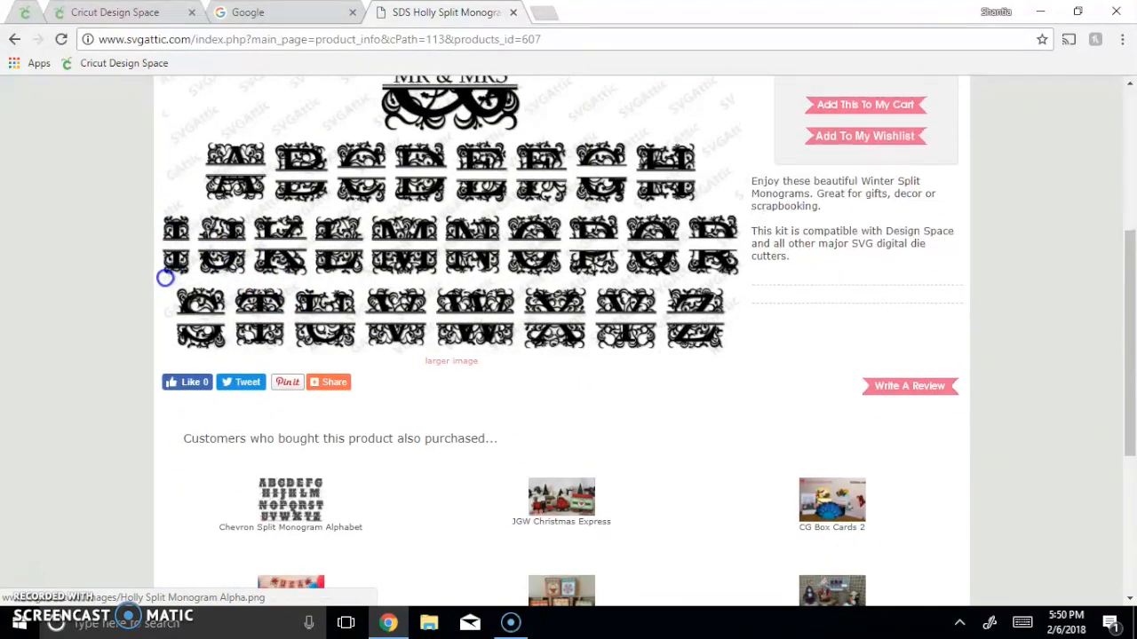
scroll(177, 423, up, 5)
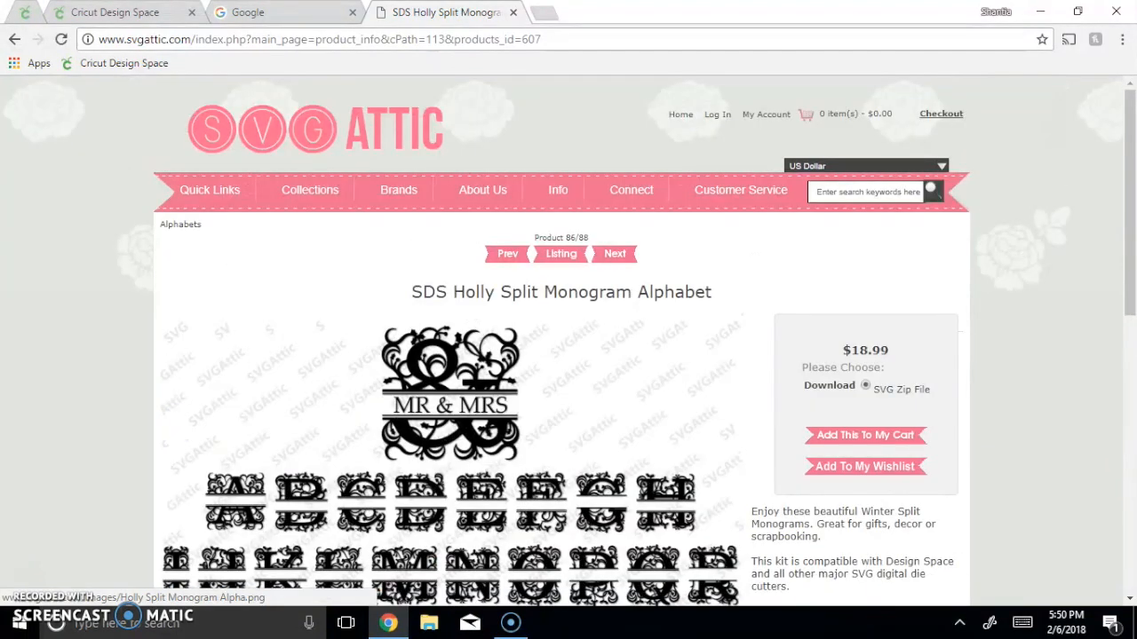
Step: Switch to Google and run an image search for "curly patterns"
click(254, 11)
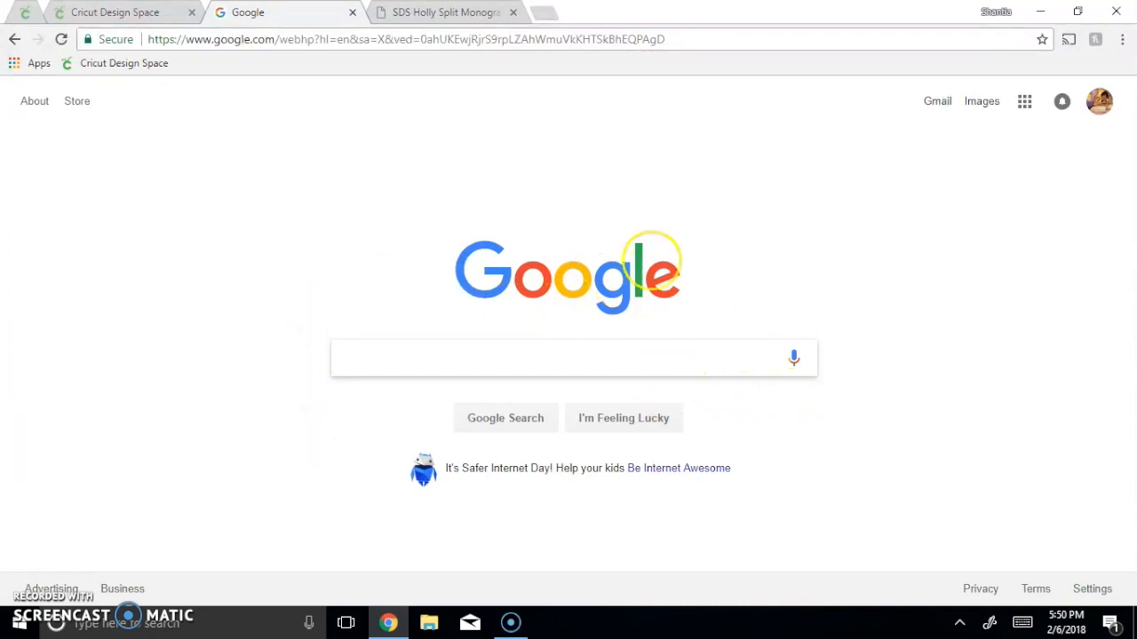
click(517, 415)
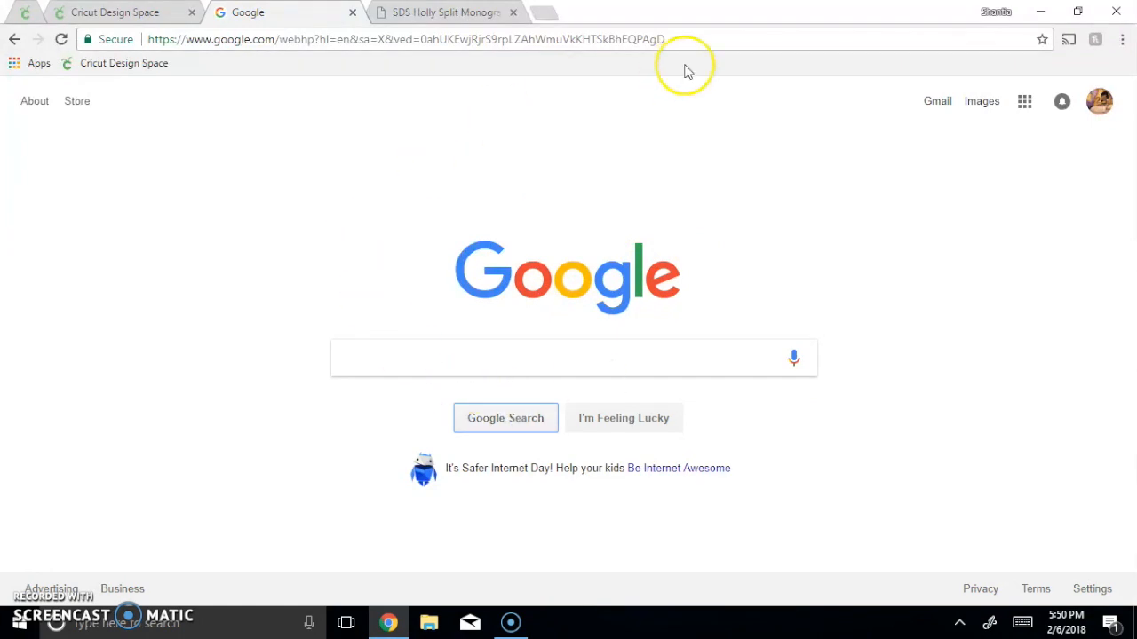
click(643, 362)
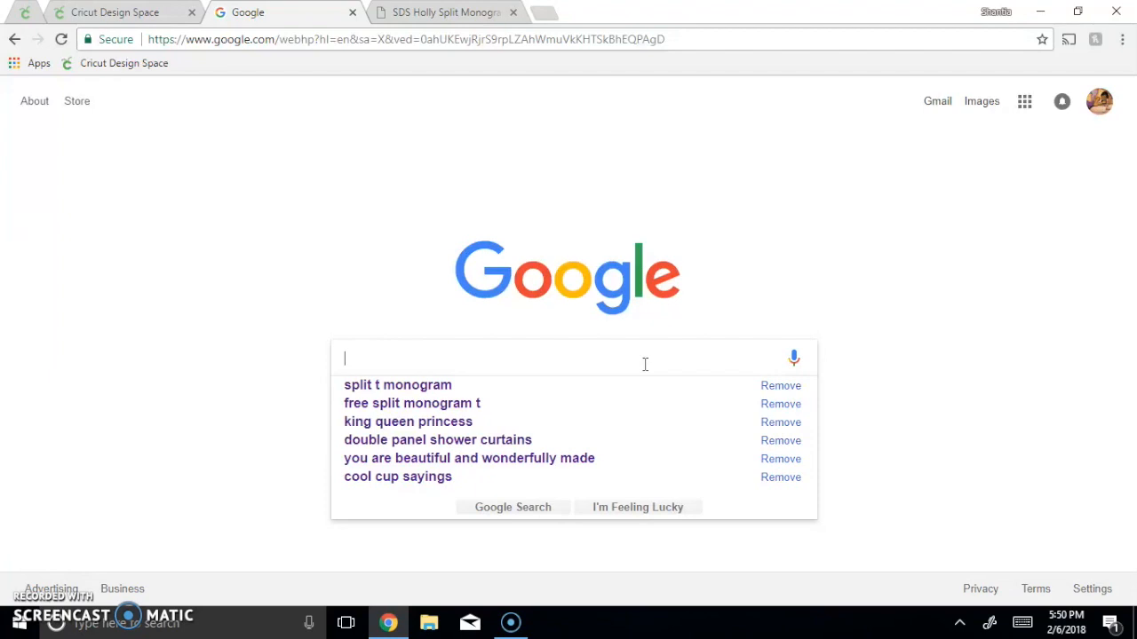
text(cu)
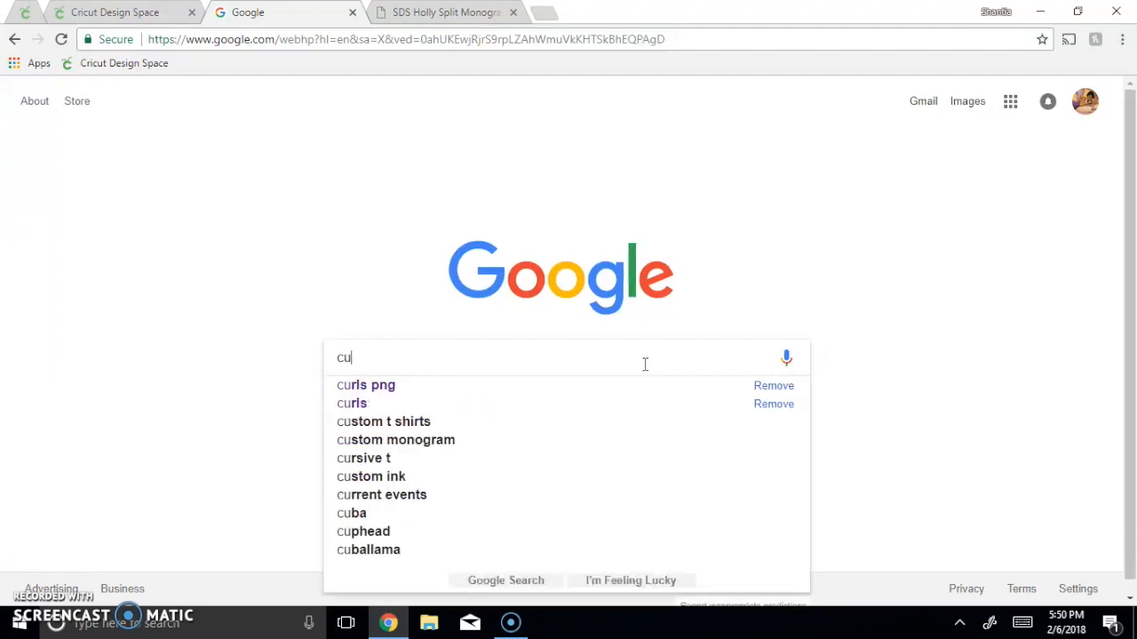
text(rly )
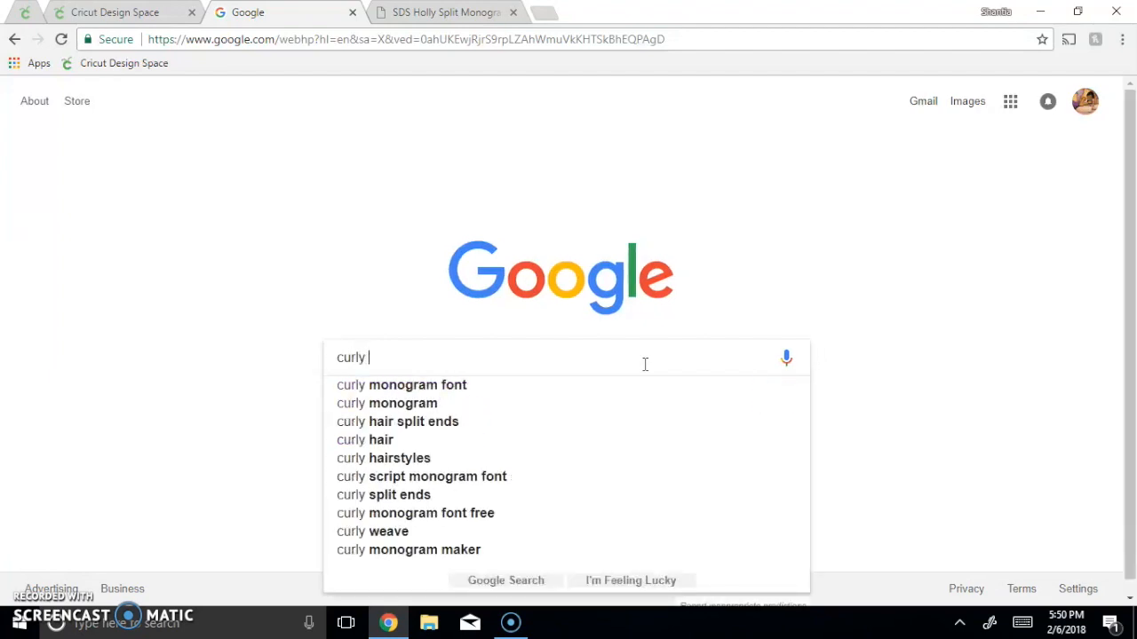
text(patter)
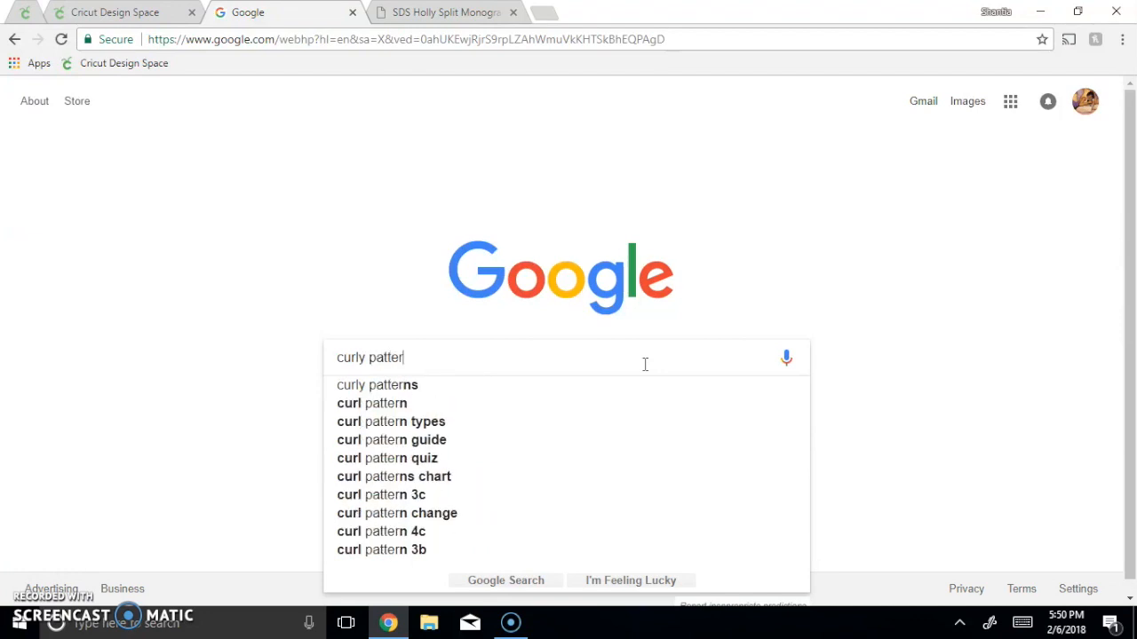
key(Down)
key(Return)
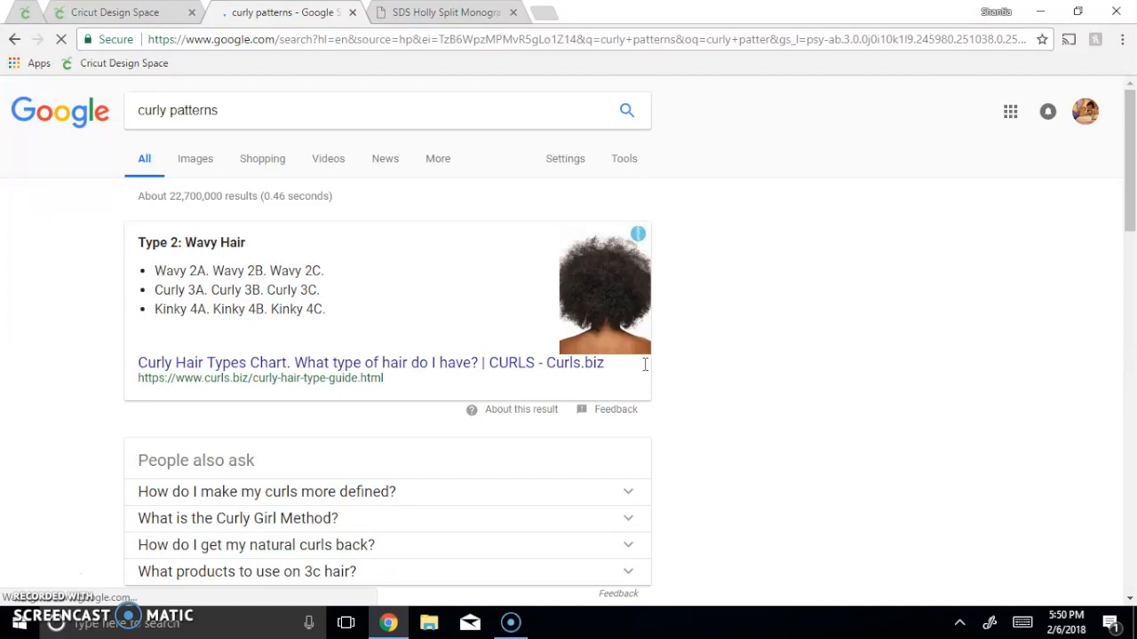
click(213, 158)
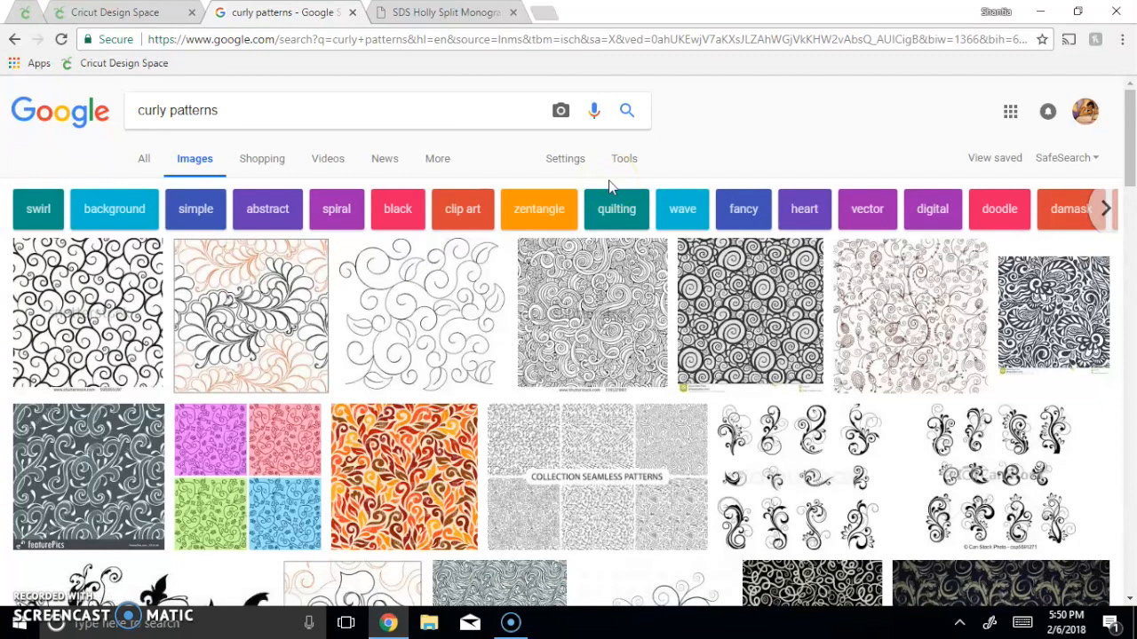
Step: Run an advanced image search for curly patterns with usage rights set to "free to use, share or modify, even commercially"
click(568, 157)
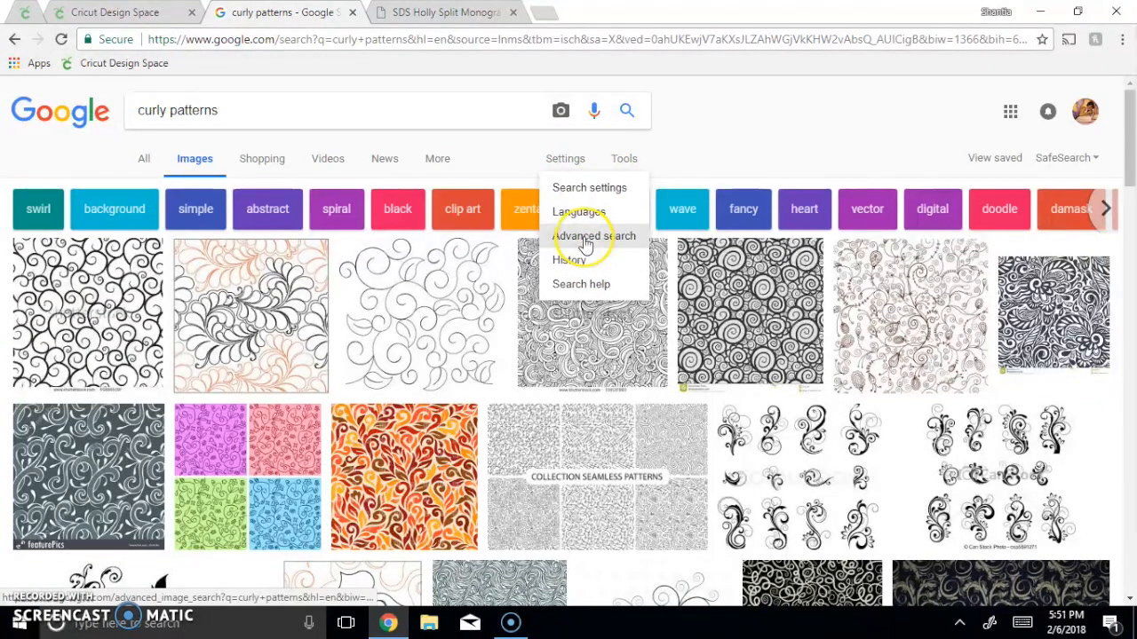
click(583, 235)
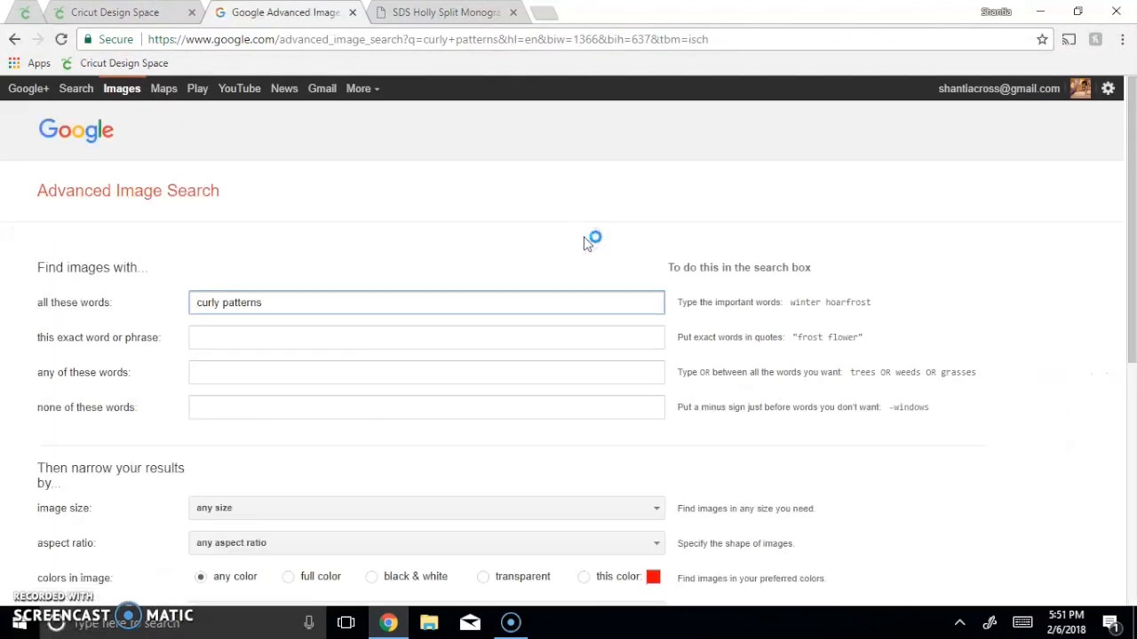
scroll(61, 297, down, 5)
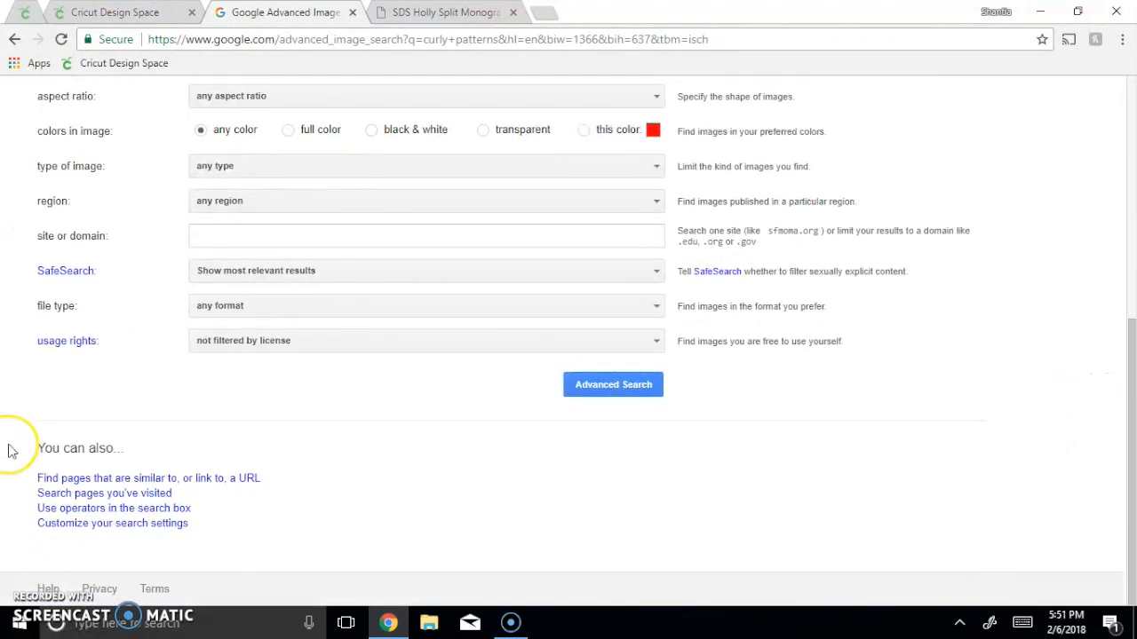
click(231, 342)
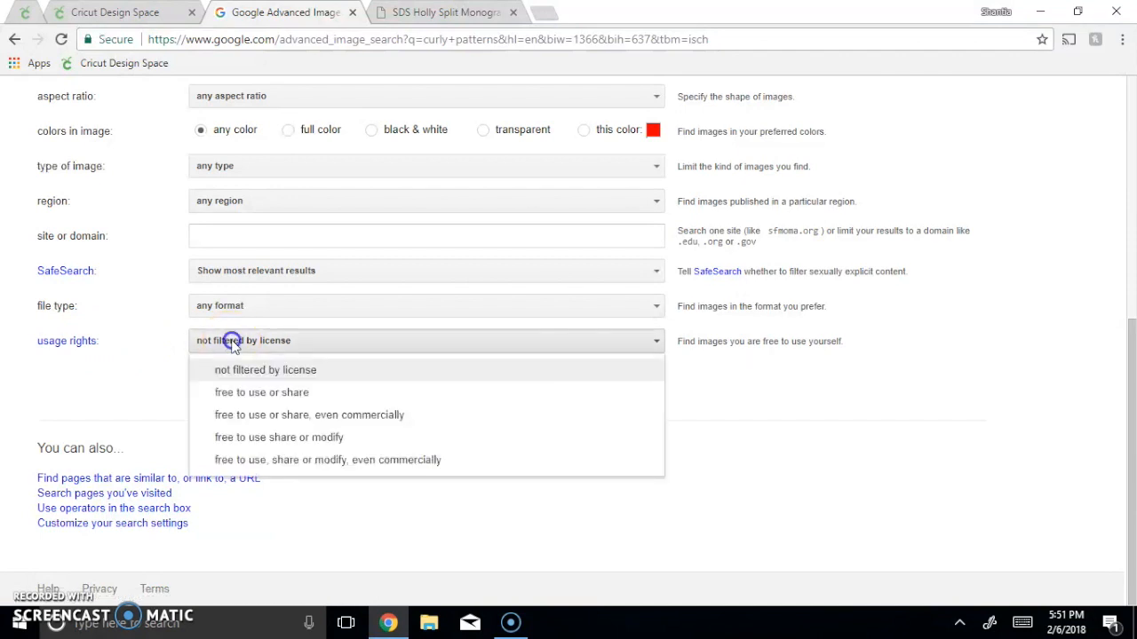
click(276, 424)
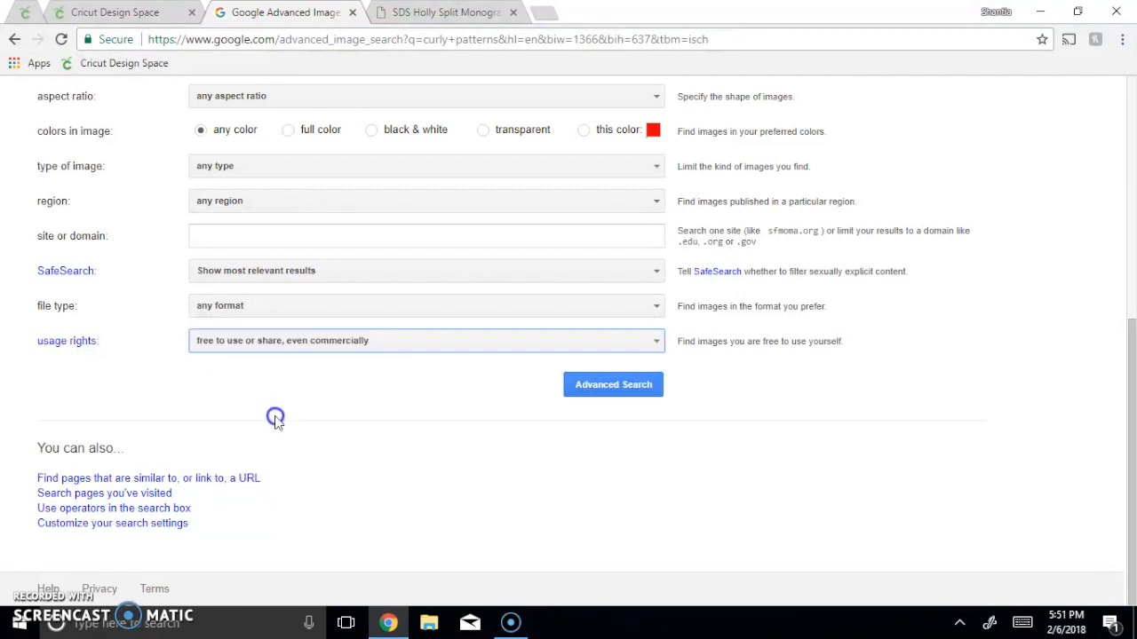
click(307, 350)
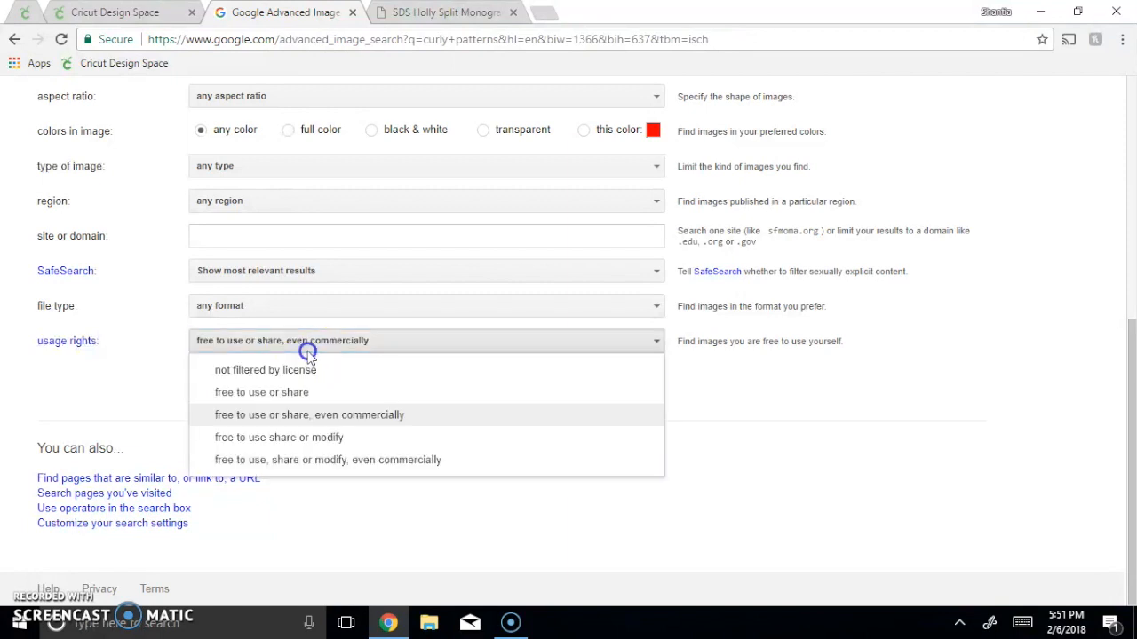
click(320, 460)
click(602, 381)
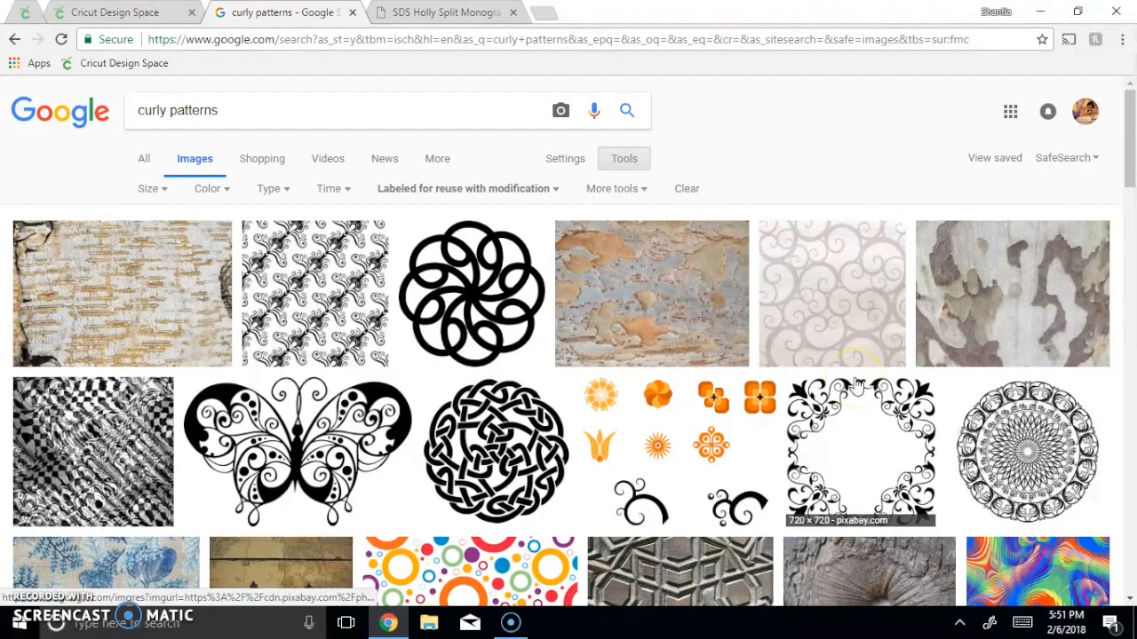
Step: Preview the black curly branch with small leaves from Pixabay and open its full set of related images
scroll(857, 384, down, 3)
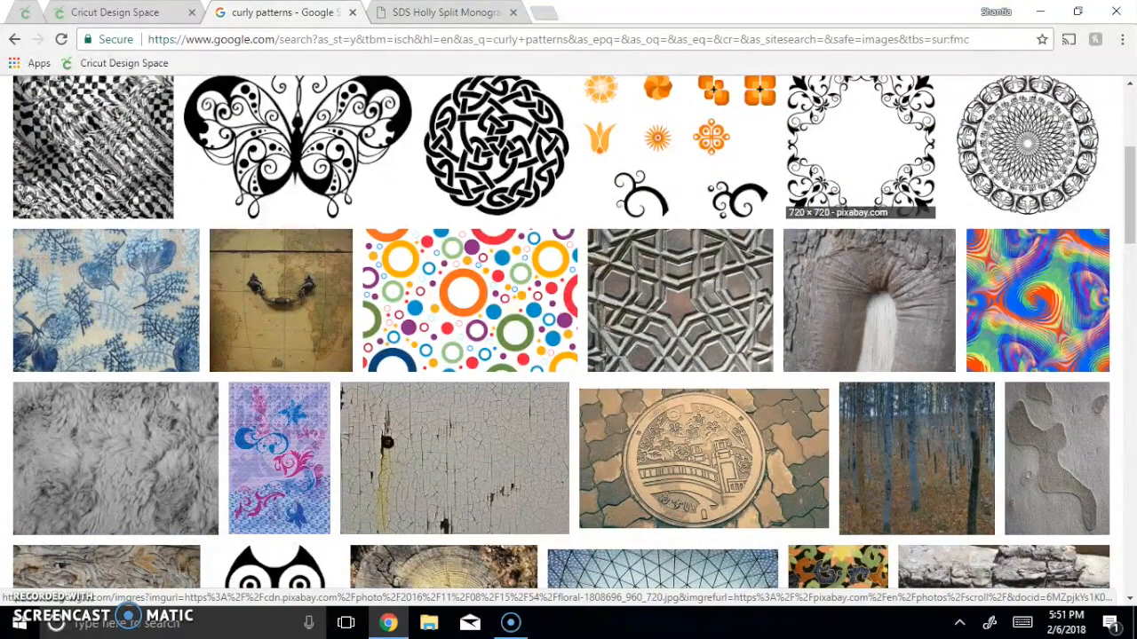
scroll(848, 248, down, 5)
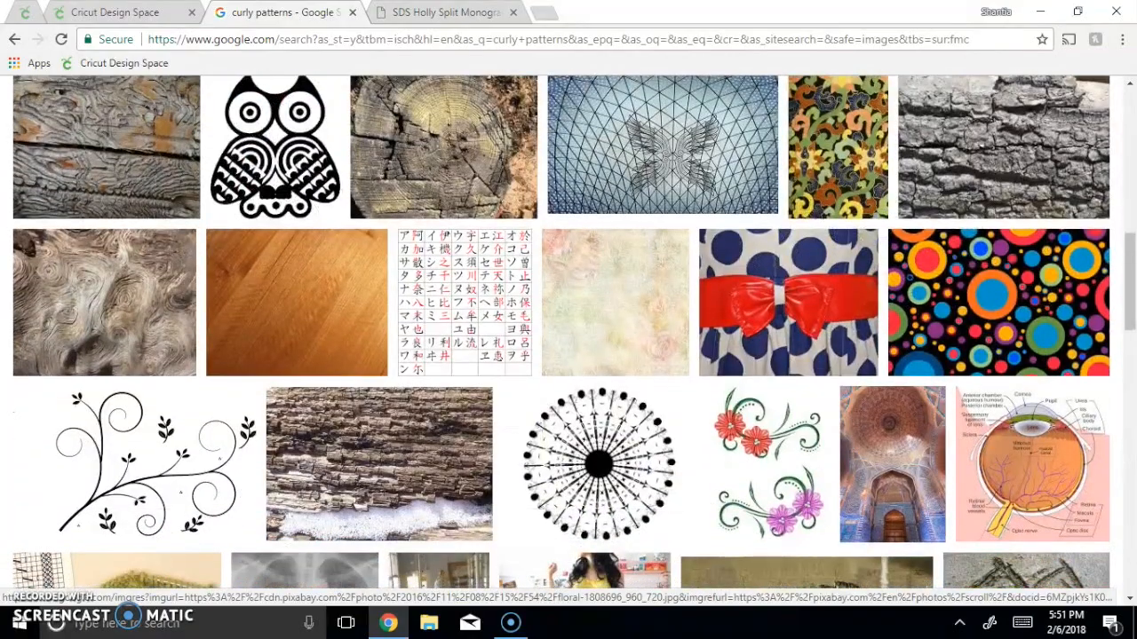
scroll(848, 249, down, 2)
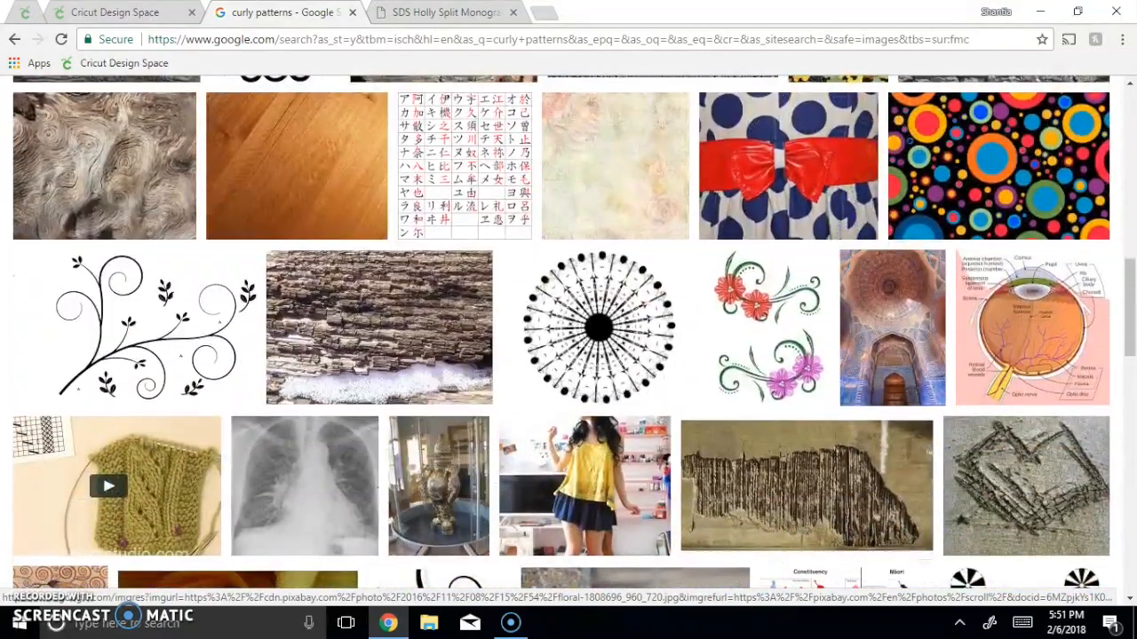
click(215, 332)
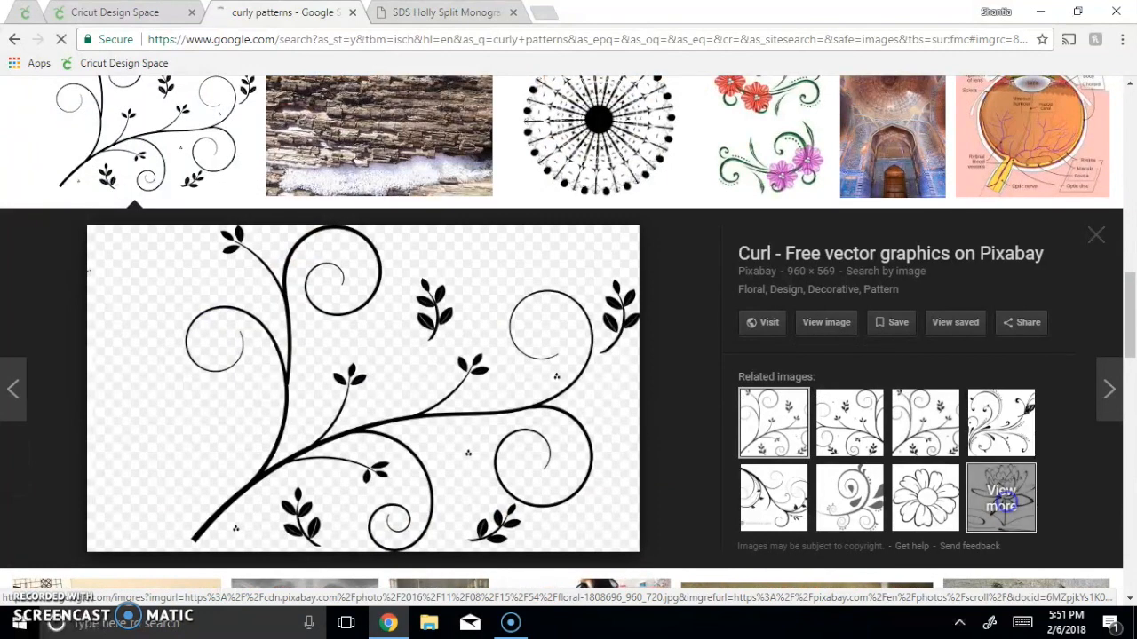
click(1000, 498)
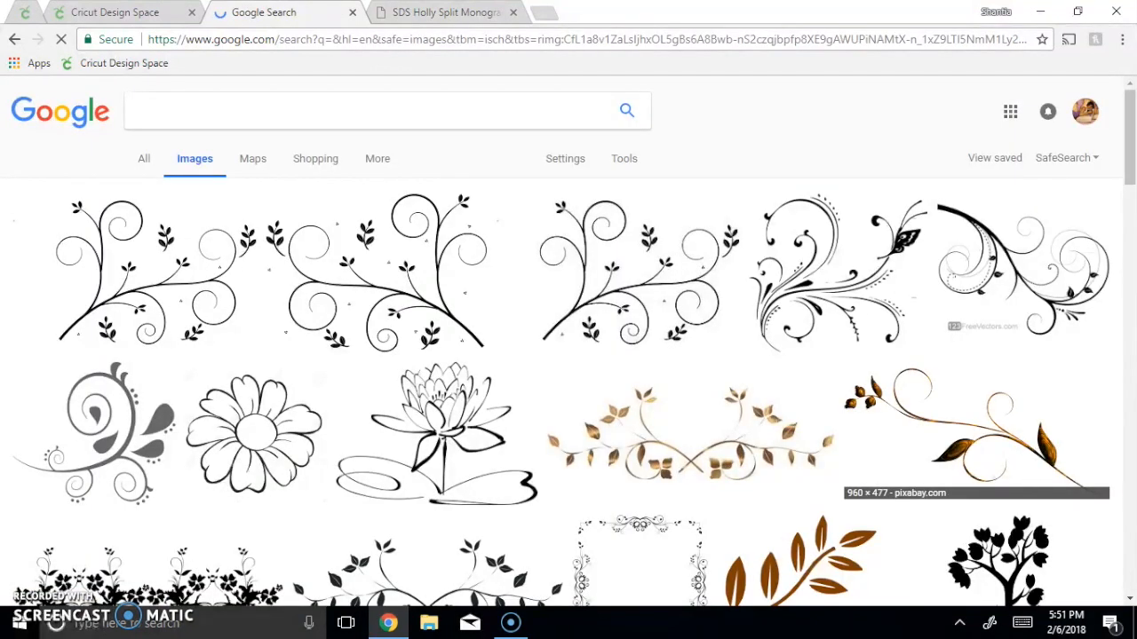
Step: Browse the related images for a suitable curly flourish design, then return to the first results
scroll(915, 417, down, 2)
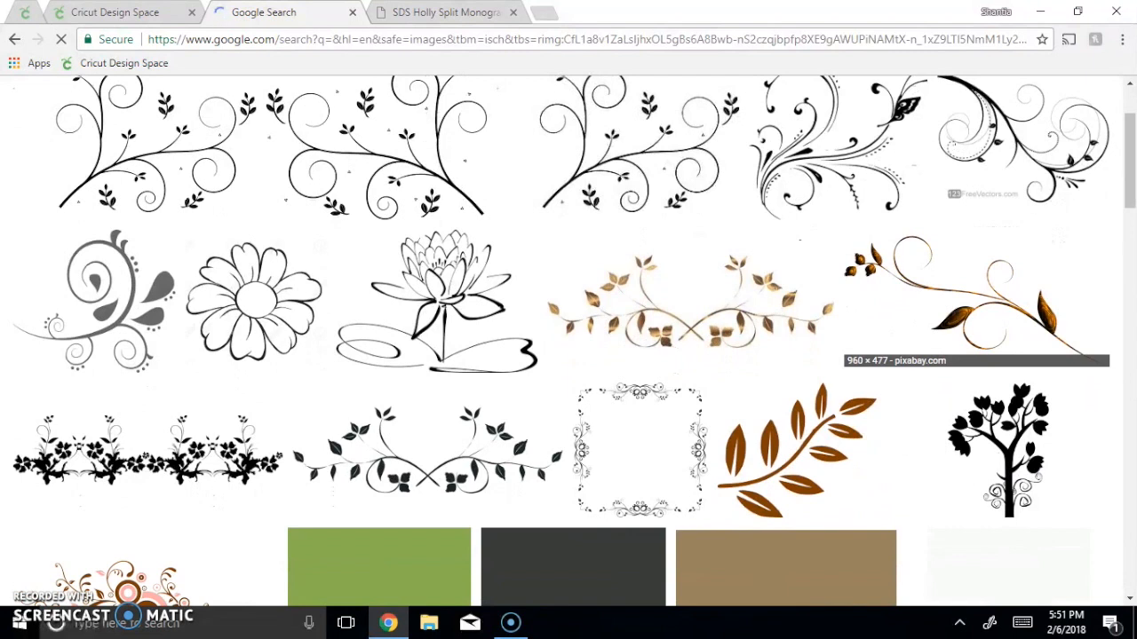
scroll(919, 400, down, 1)
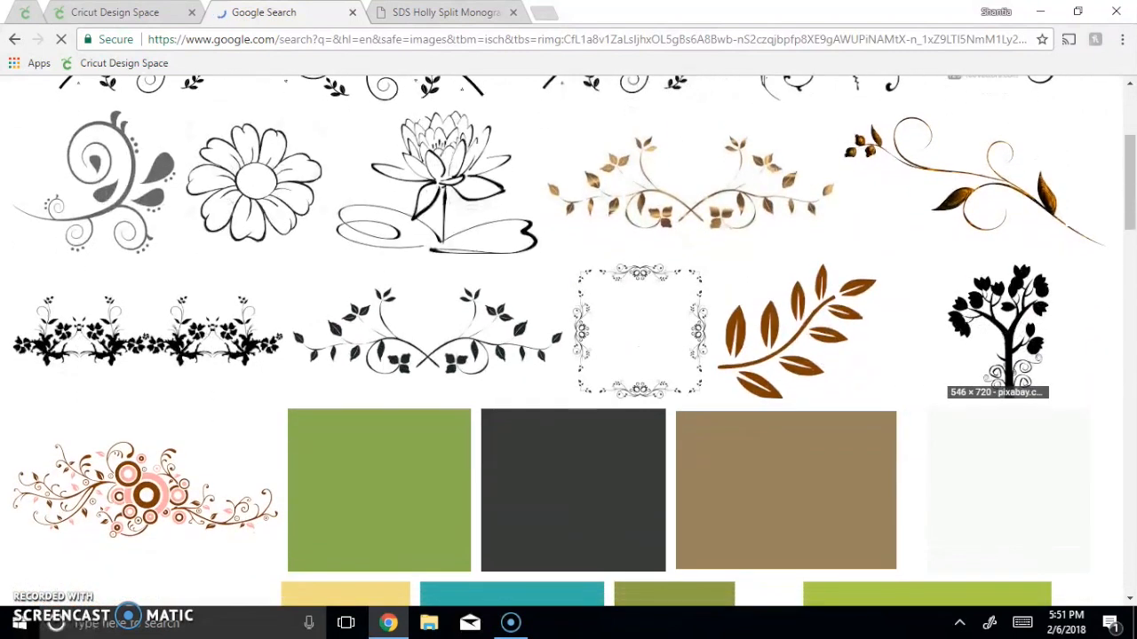
scroll(809, 302, down, 3)
scroll(810, 302, down, 1)
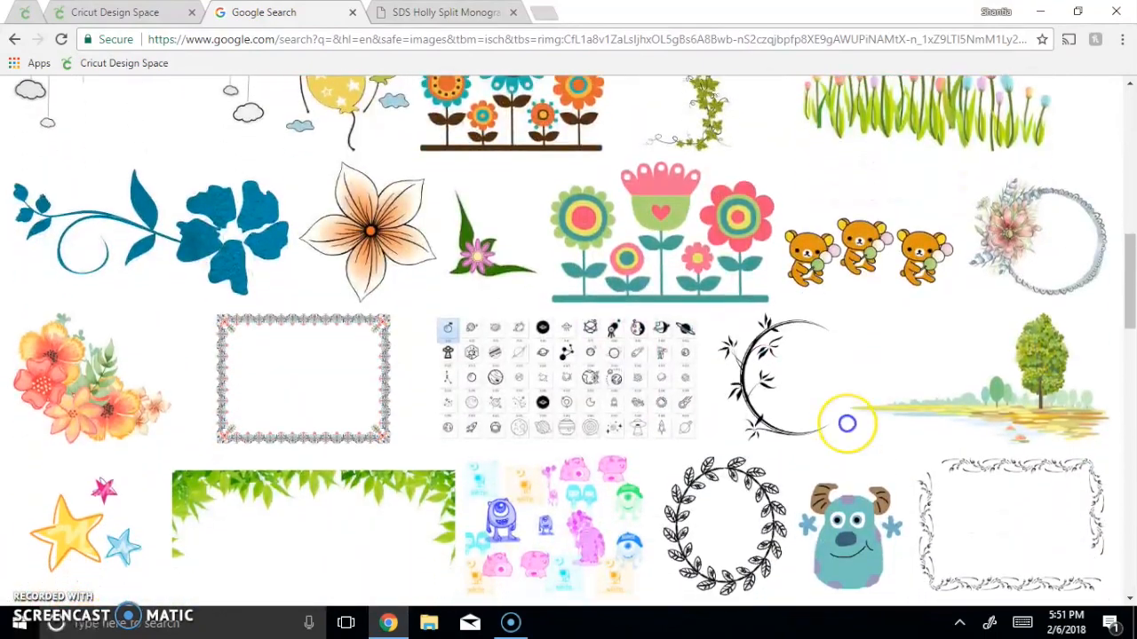
scroll(810, 302, down, 2)
scroll(998, 293, down, 10)
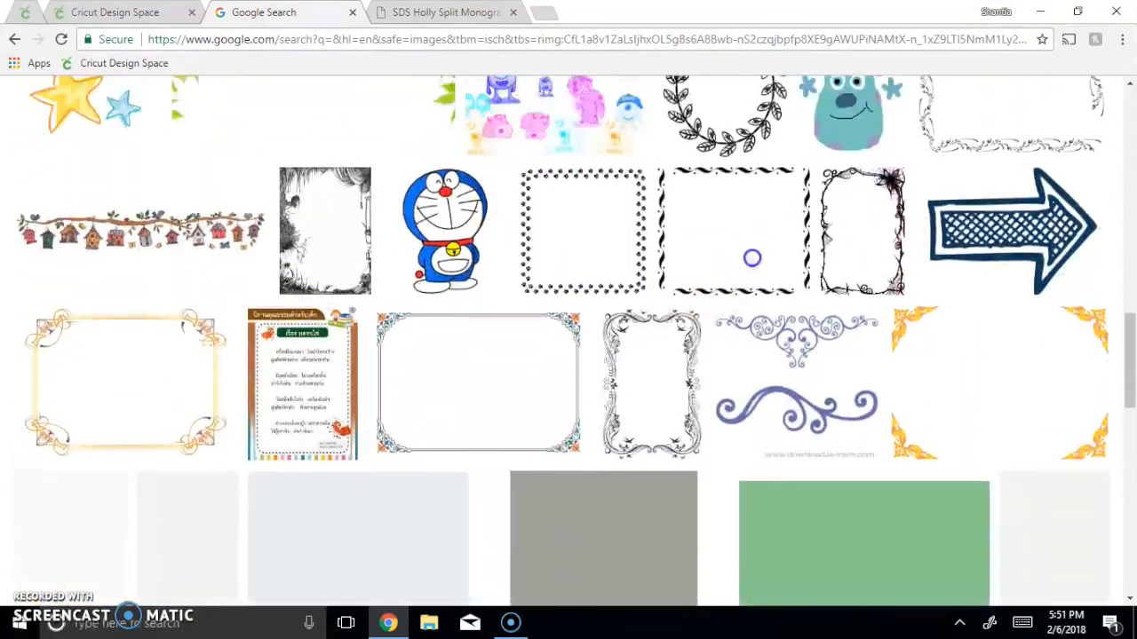
scroll(998, 293, up, 3)
scroll(568, 338, up, 4)
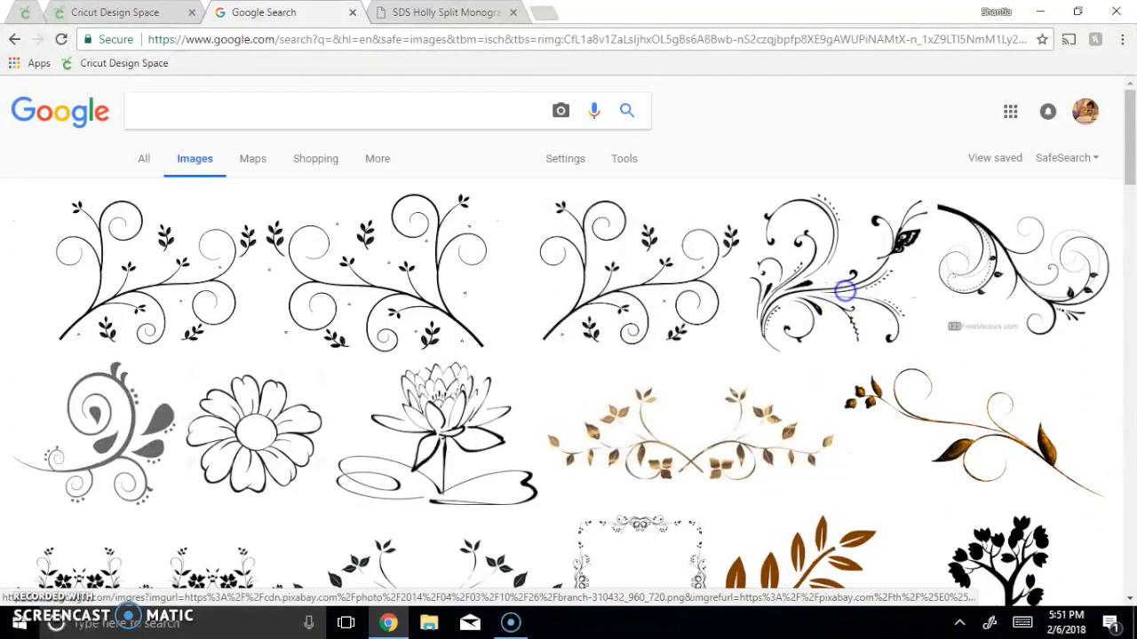
Step: Preview the butterfly scroll, both curly branch designs and the 123FreeVectors floral swirl among the related images
click(844, 286)
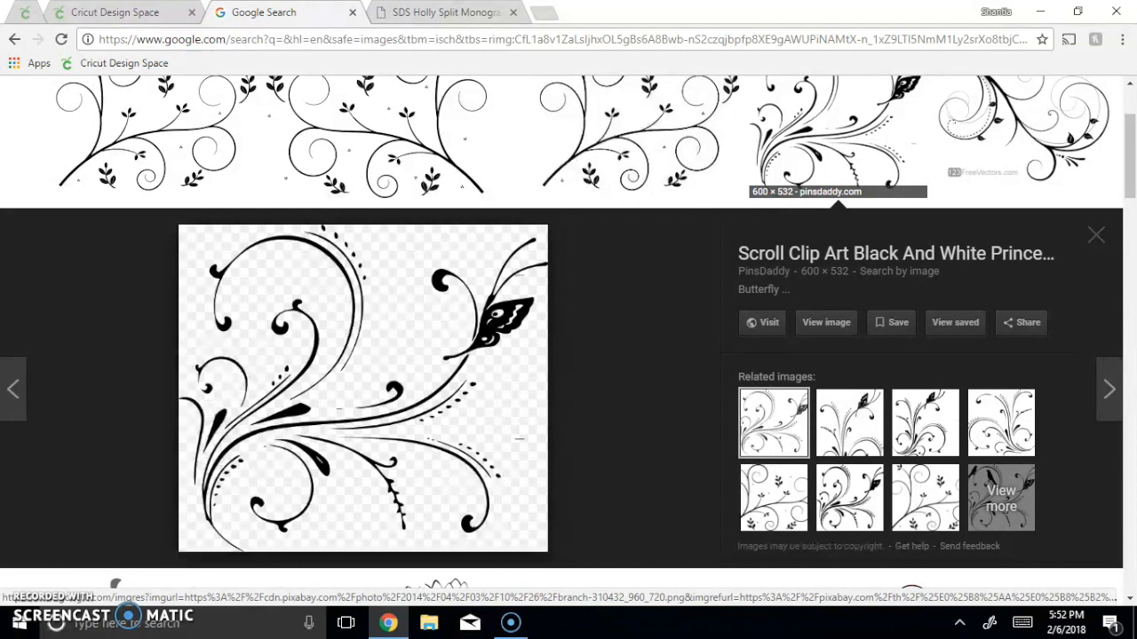
click(590, 145)
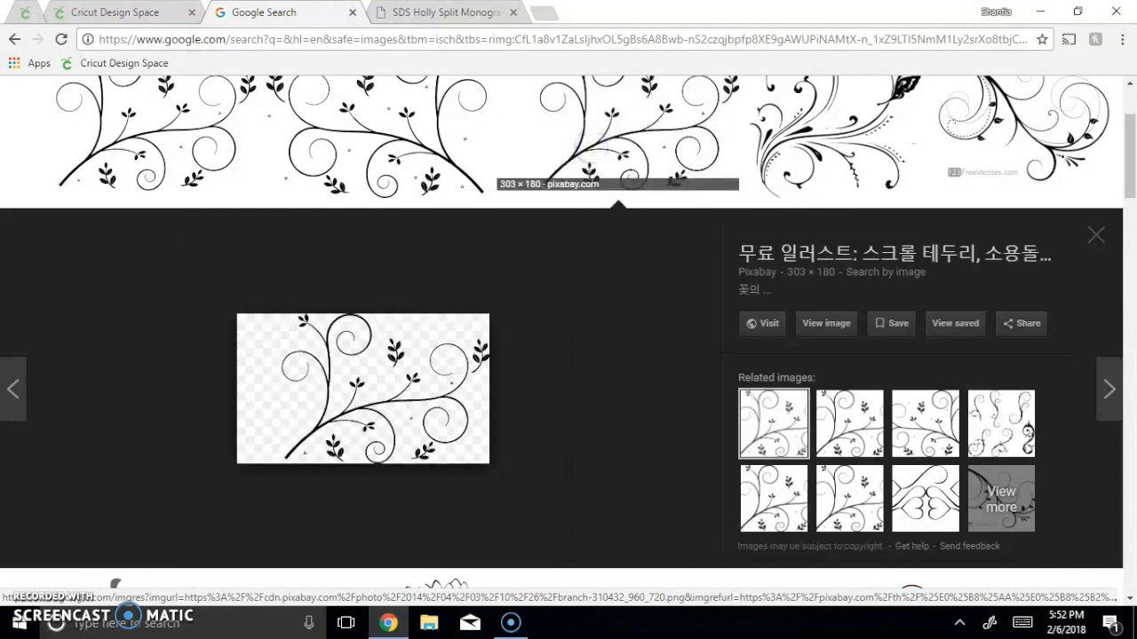
click(415, 156)
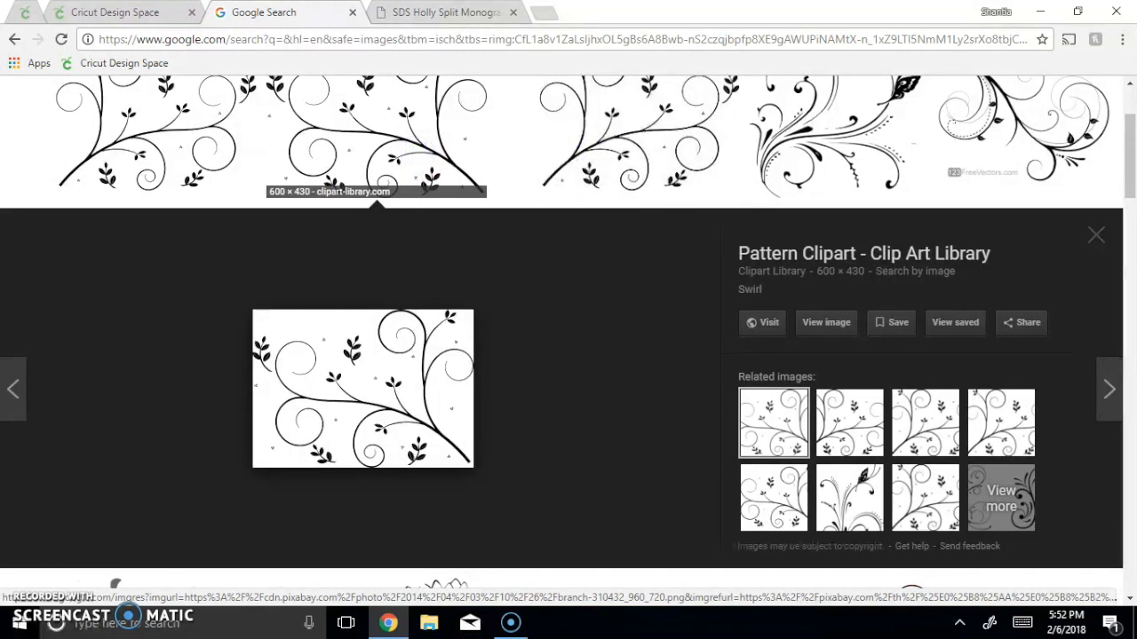
scroll(600, 462, up, 3)
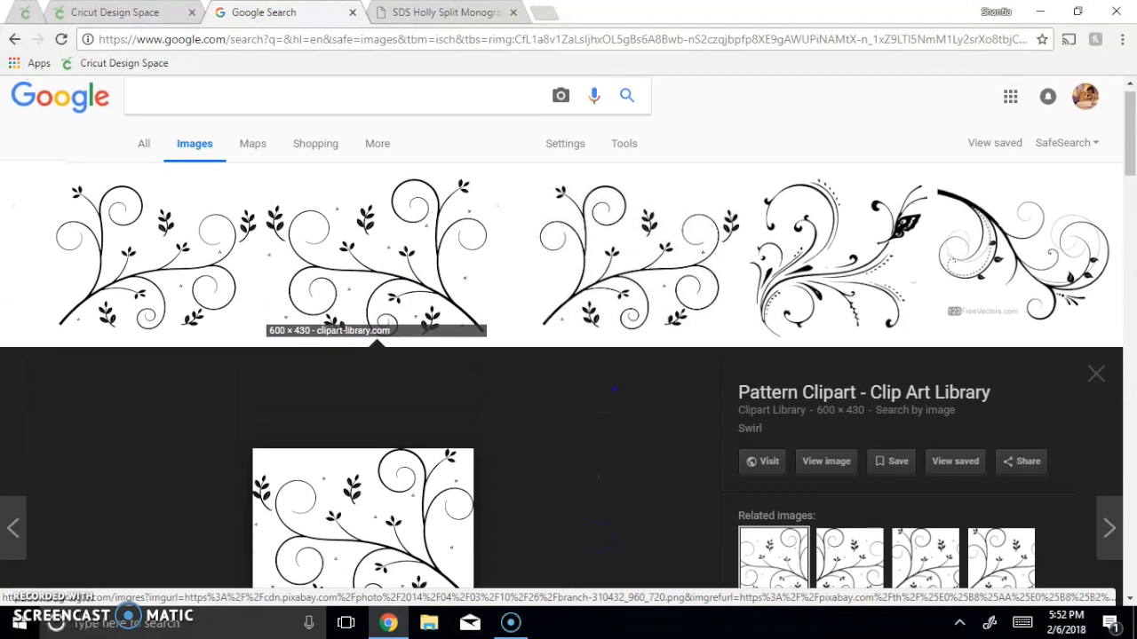
click(1018, 261)
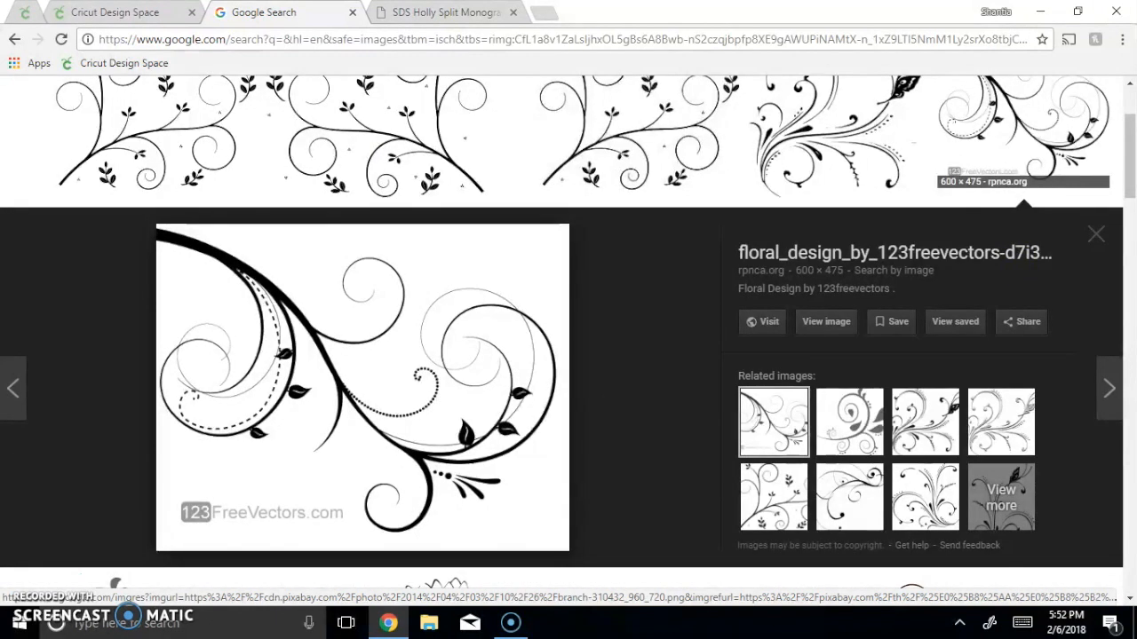
Step: Open the full set of images related to the 123FreeVectors floral swirl and preview Openclipart's Floral design 50
click(1002, 497)
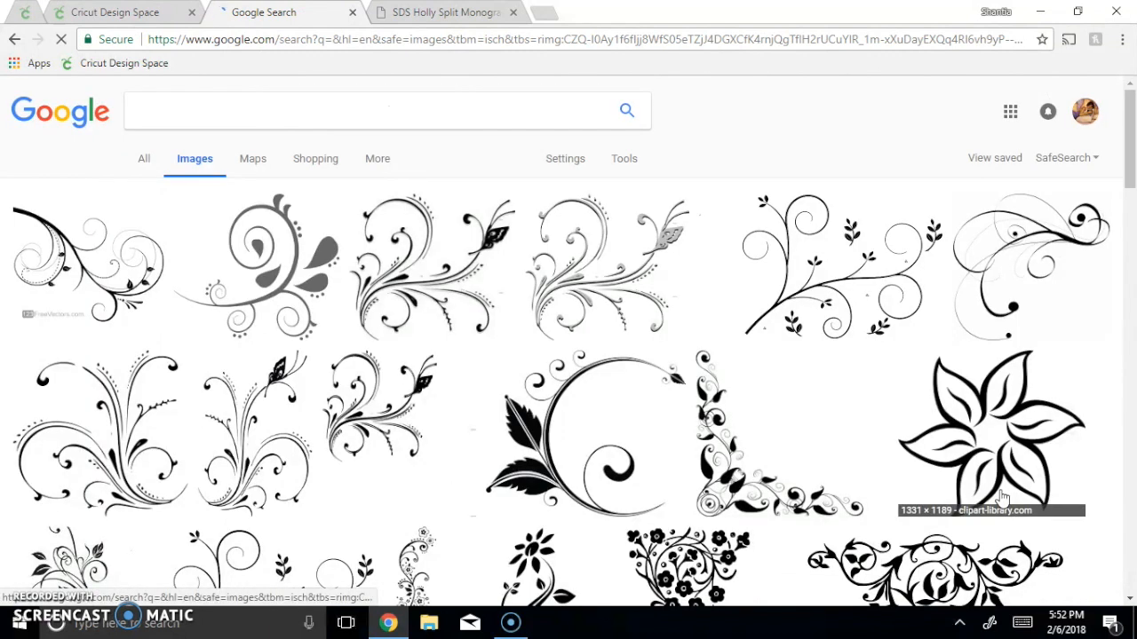
scroll(736, 337, down, 2)
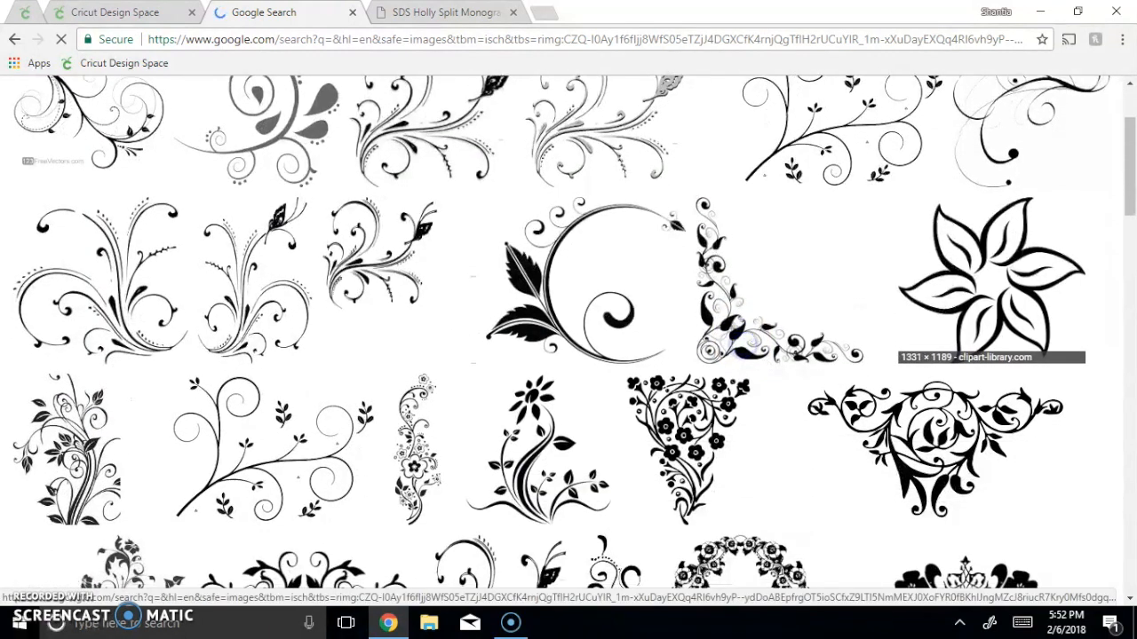
scroll(791, 292, down, 2)
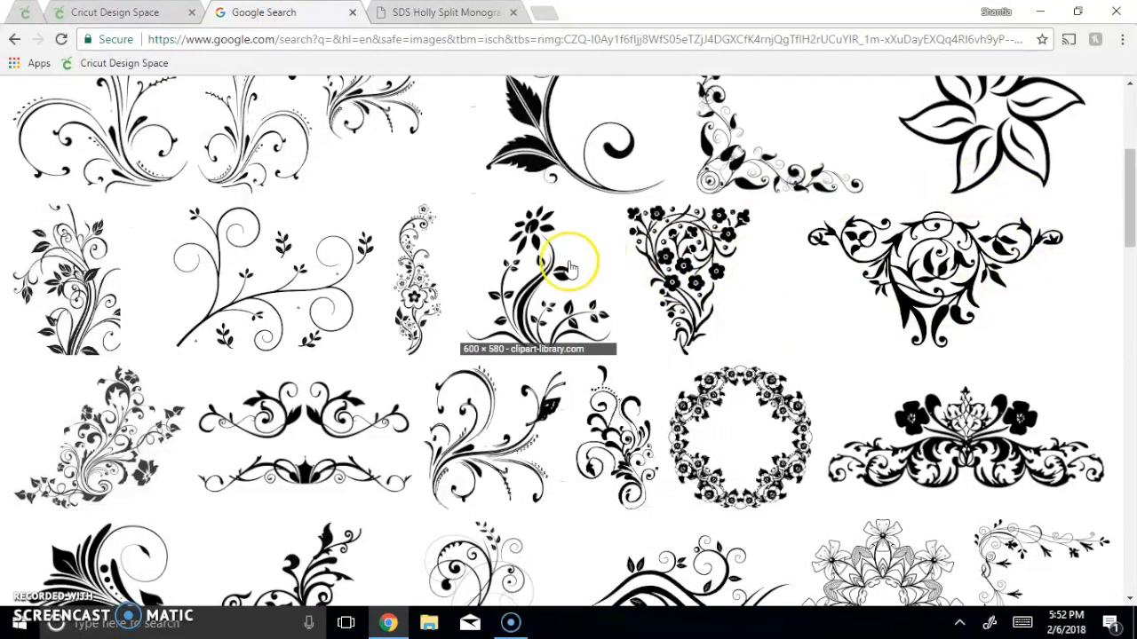
click(945, 279)
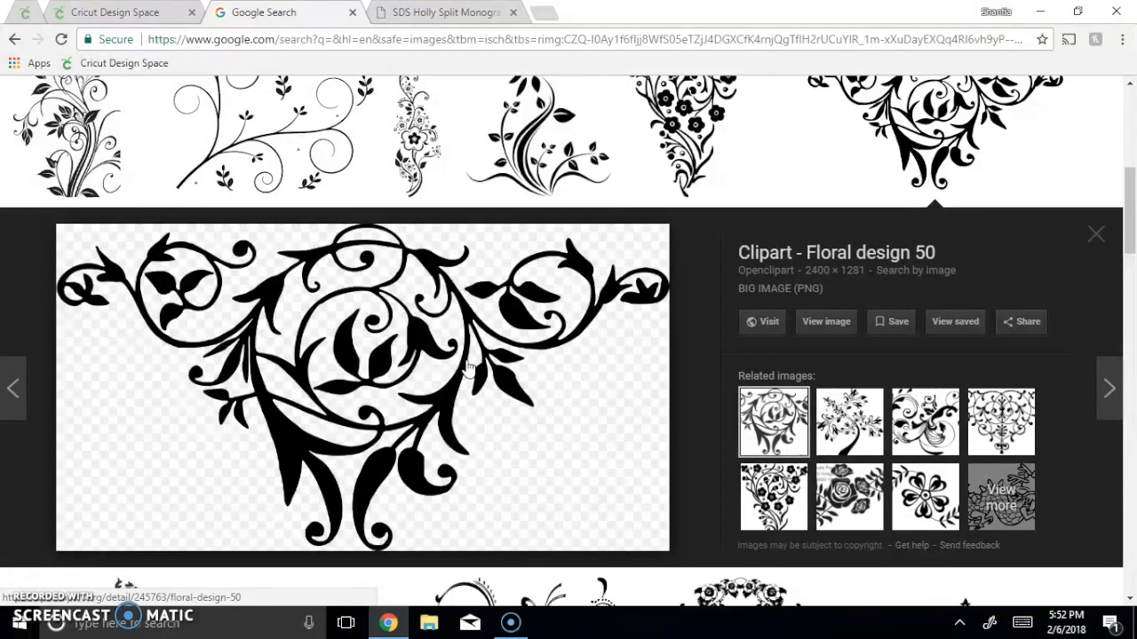
Step: Check the download options on the Openclipart source page of Floral design 50, and close that page to return to the results
click(467, 364)
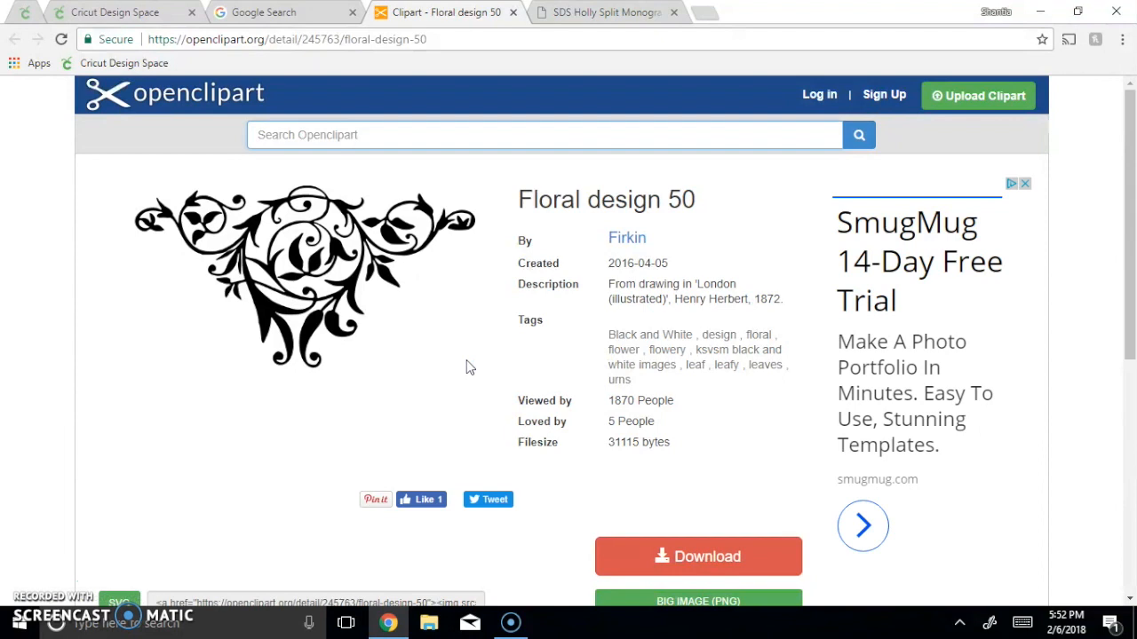
scroll(139, 310, down, 2)
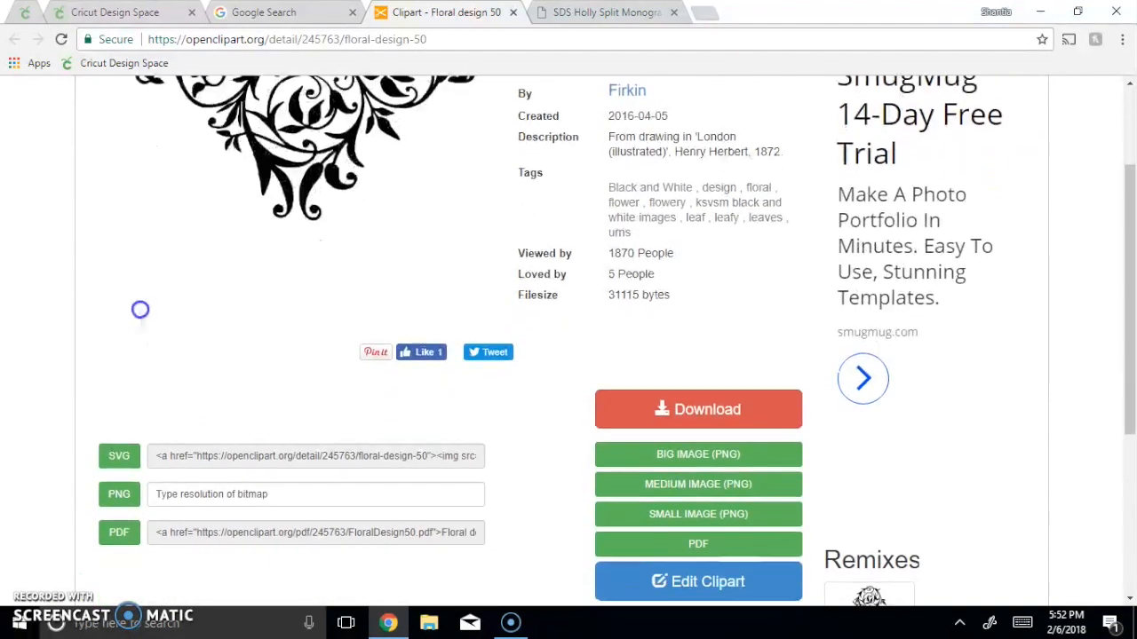
scroll(314, 305, down, 2)
scroll(314, 304, down, 1)
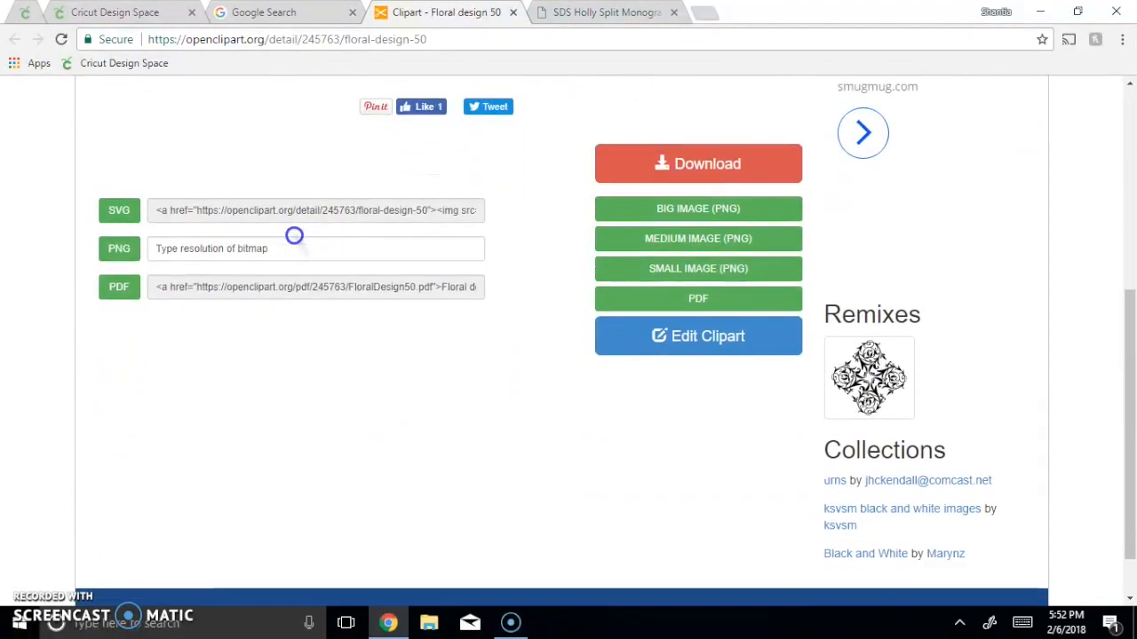
scroll(294, 234, up, 4)
scroll(304, 554, up, 1)
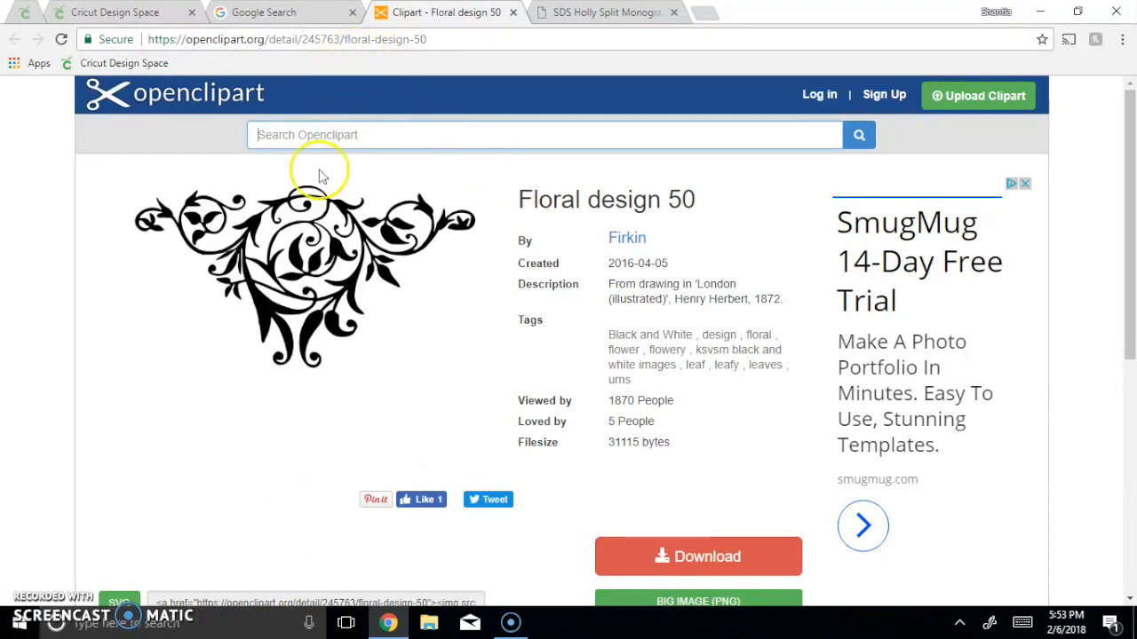
click(283, 13)
click(517, 13)
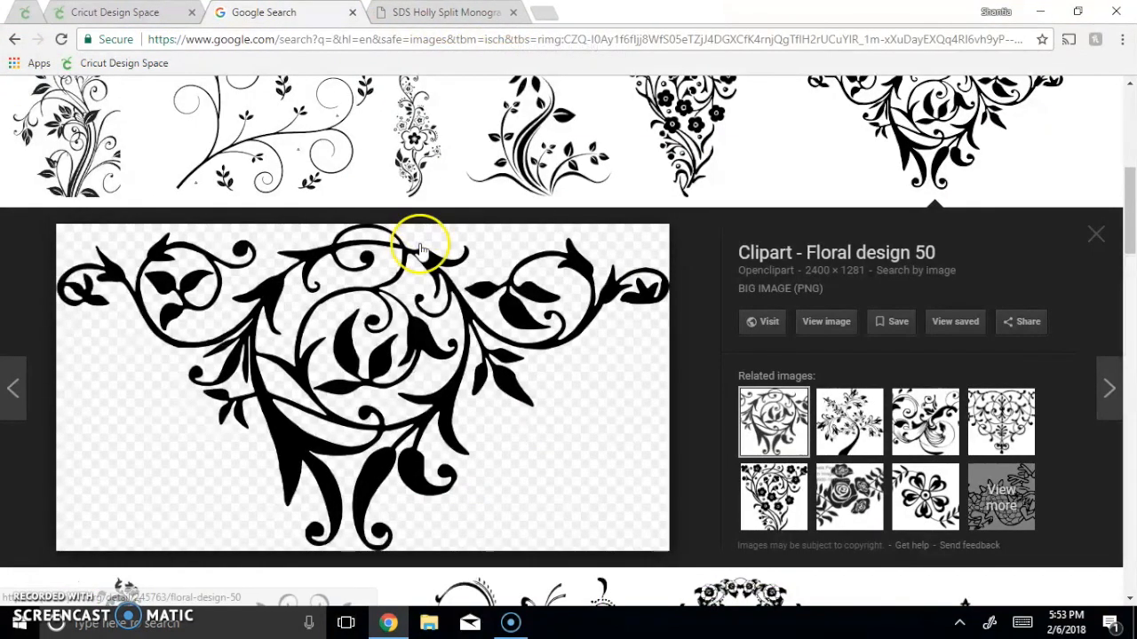
Step: Save the previewed Floral design 50 image as a PNG named "Floral design background" in the Cricut Images folder
right_click(401, 349)
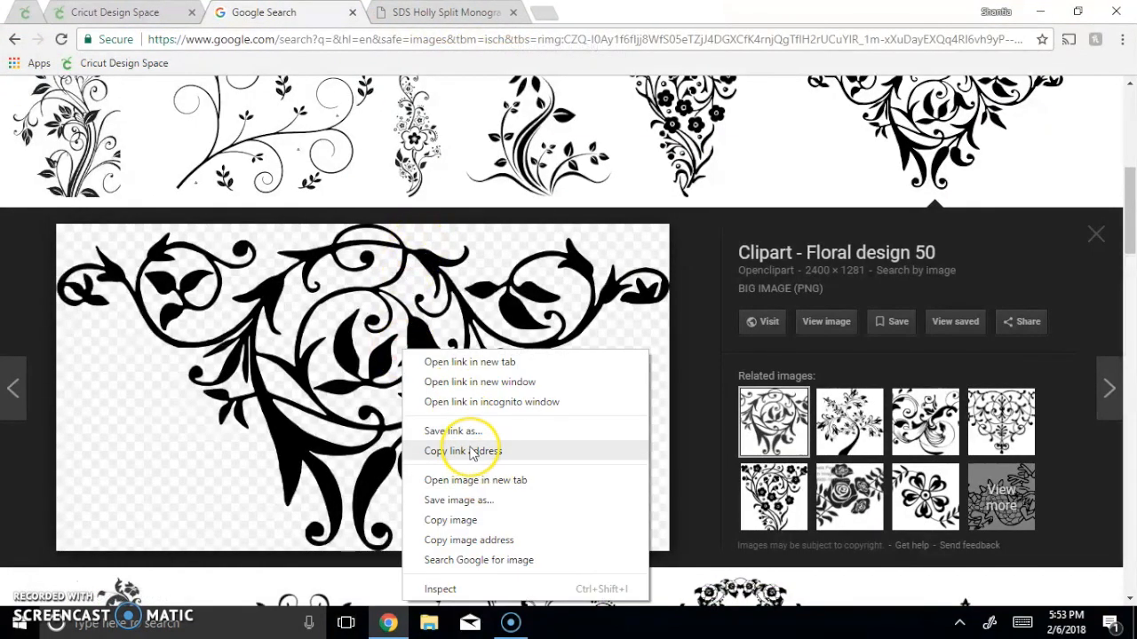
click(468, 501)
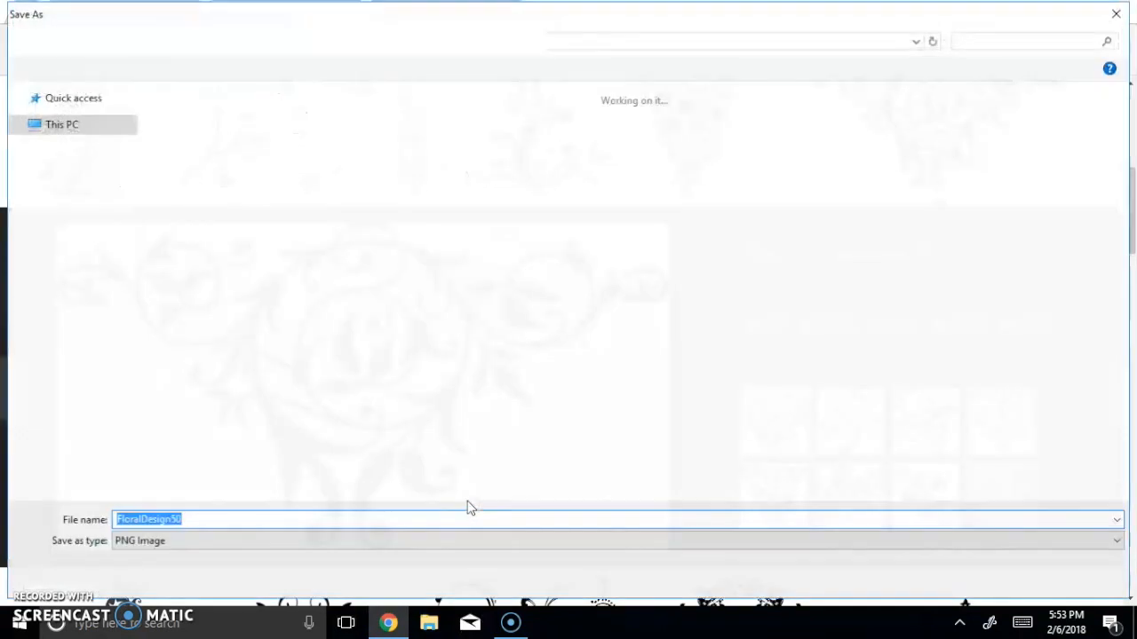
text(c)
key(BackSpace)
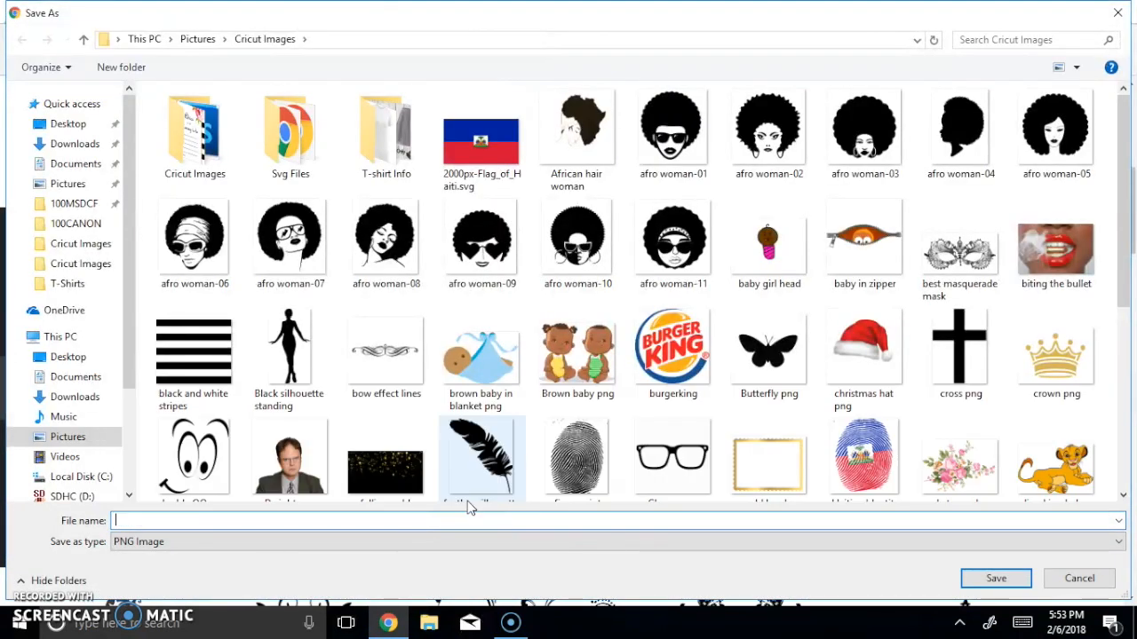
text(Floral design bac)
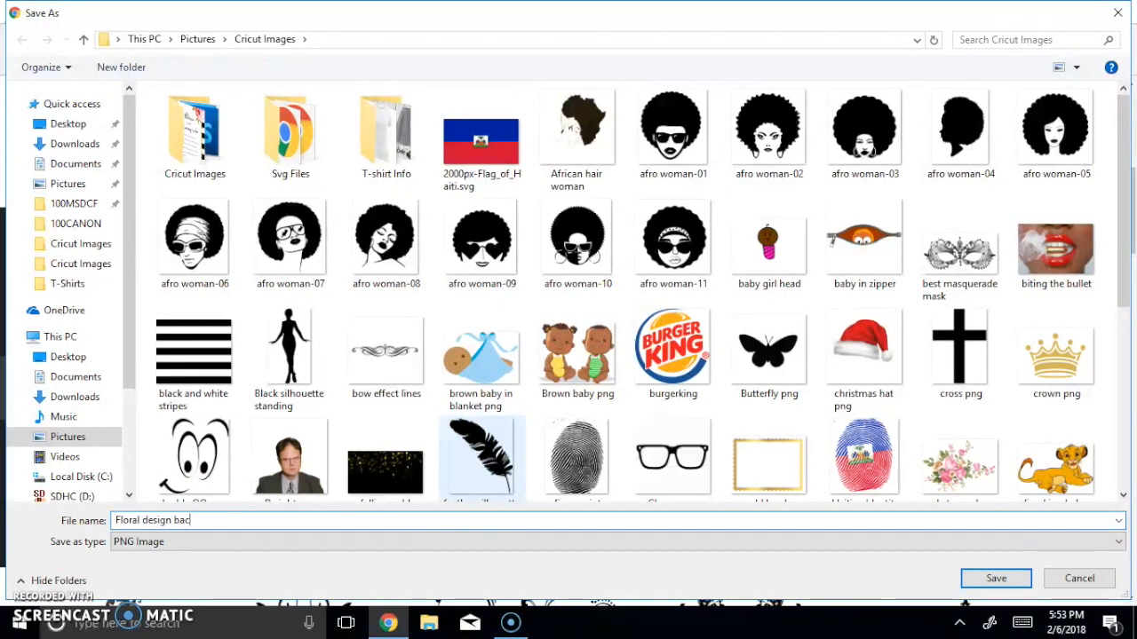
text(ckground)
click(197, 521)
key(BackSpace)
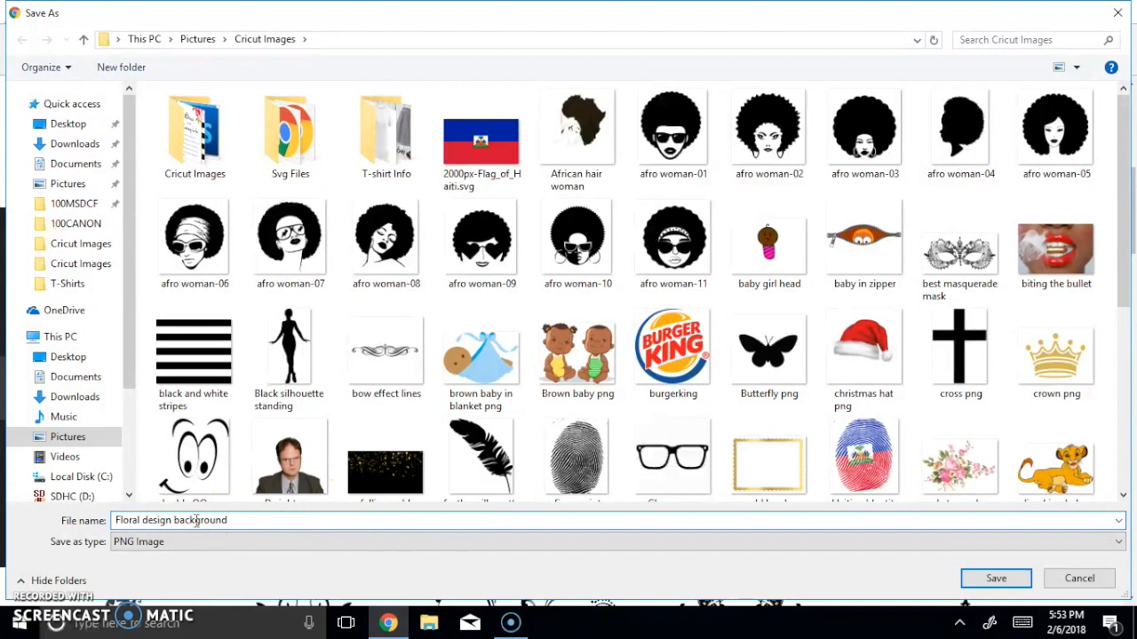
key(Return)
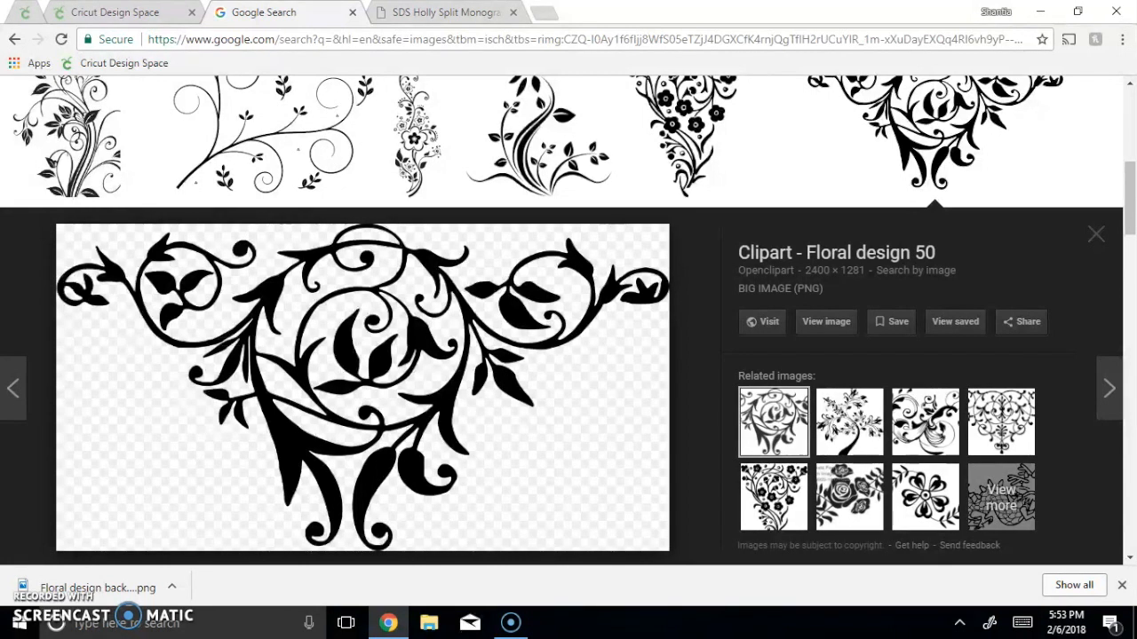
Step: Preview the related tree, floral vector, floral motif, flower and rose designs as alternatives to Floral design 50
click(850, 425)
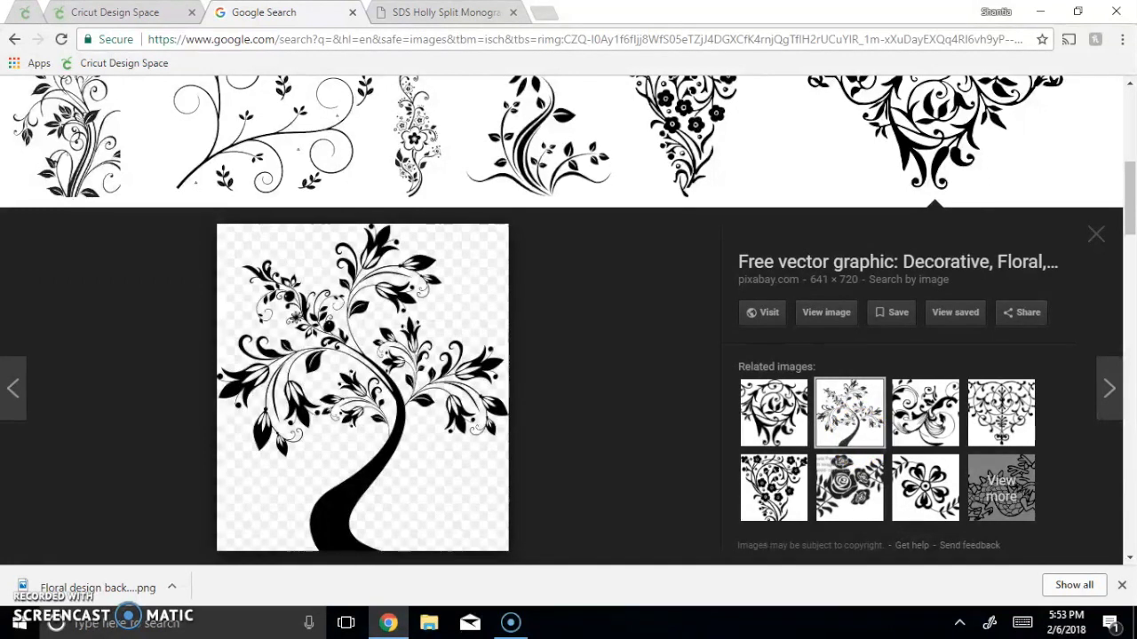
click(925, 413)
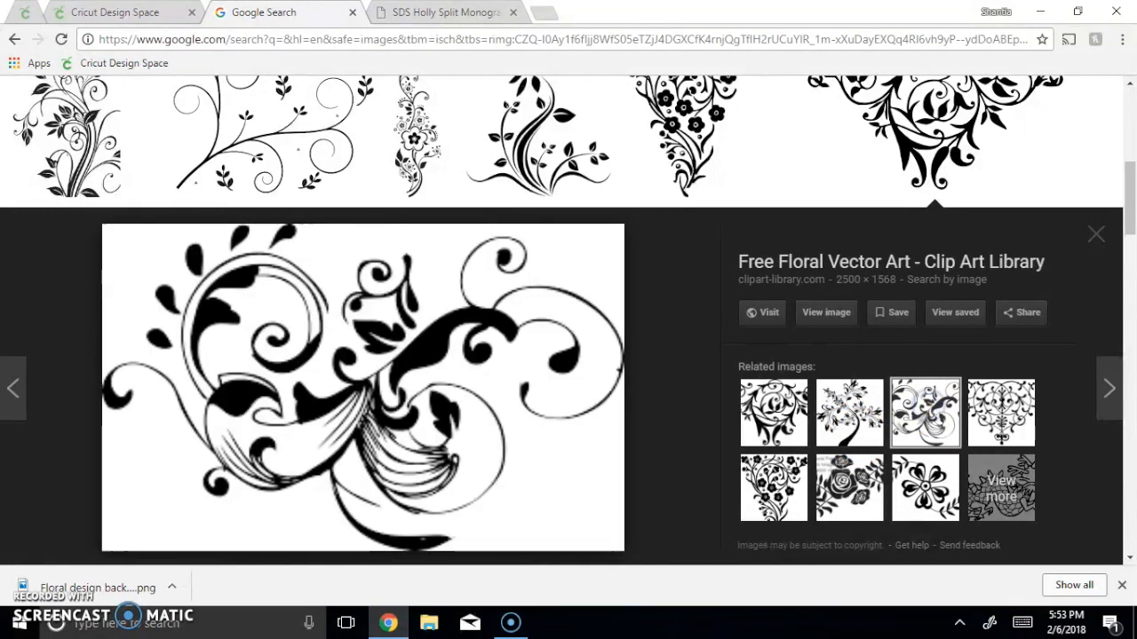
click(1000, 413)
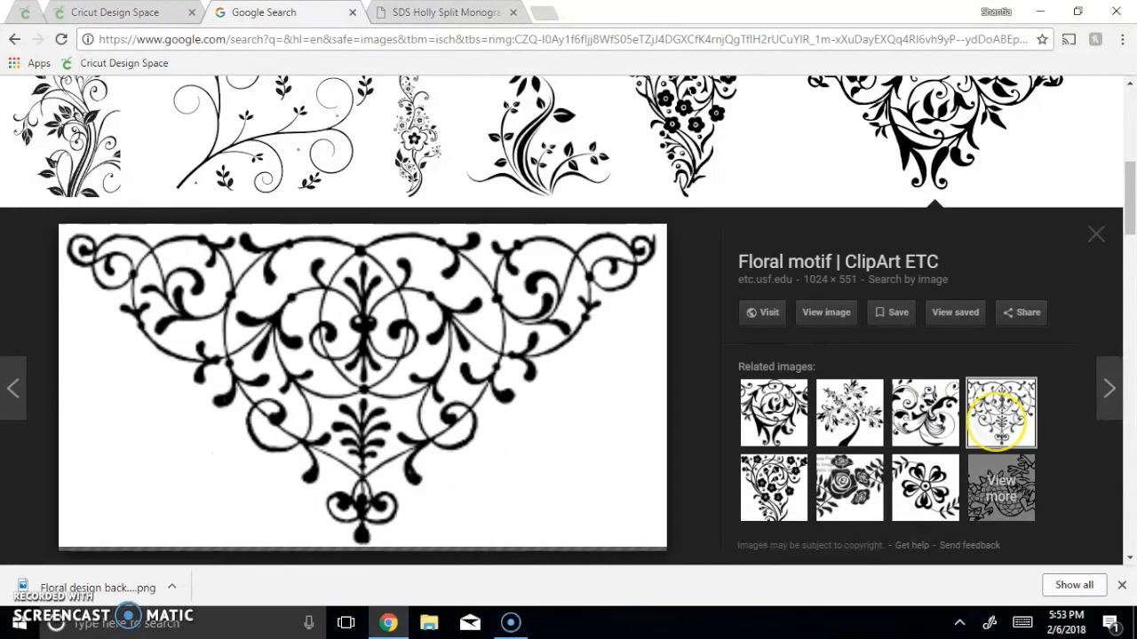
click(774, 487)
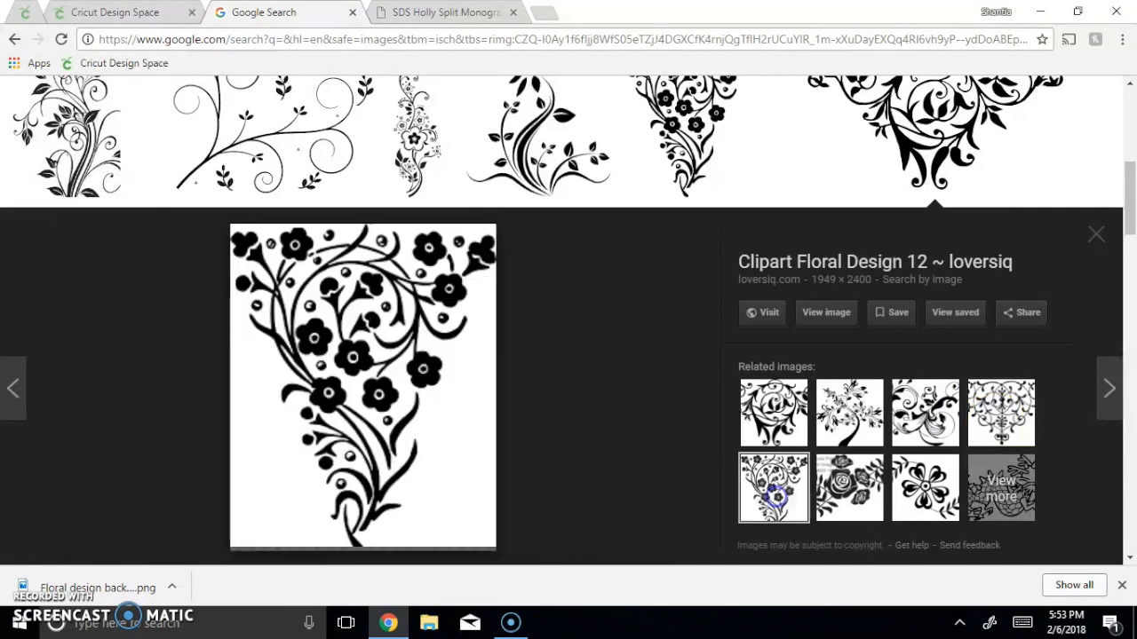
click(844, 487)
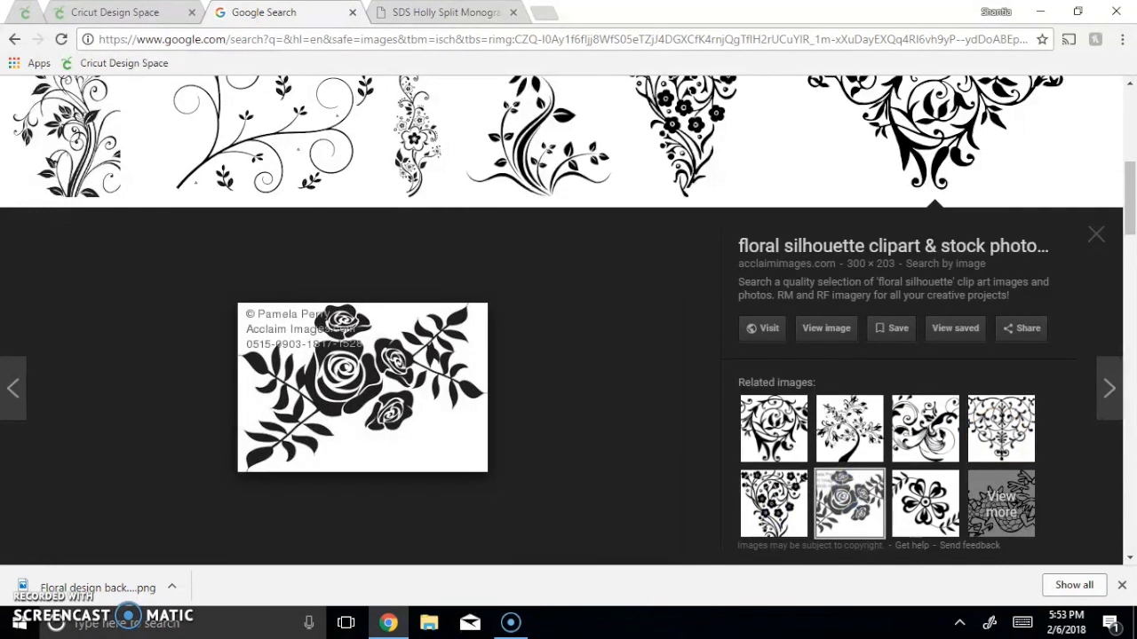
Step: Close the image search, switch to Cricut Design Space and start uploading an image from the computer
click(352, 12)
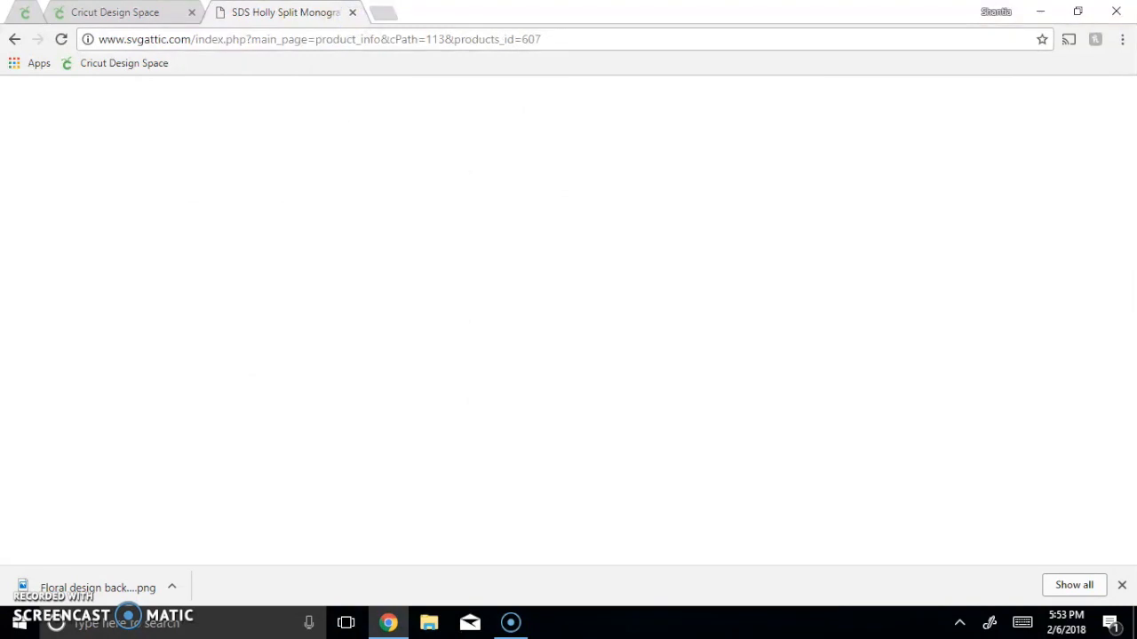
click(156, 12)
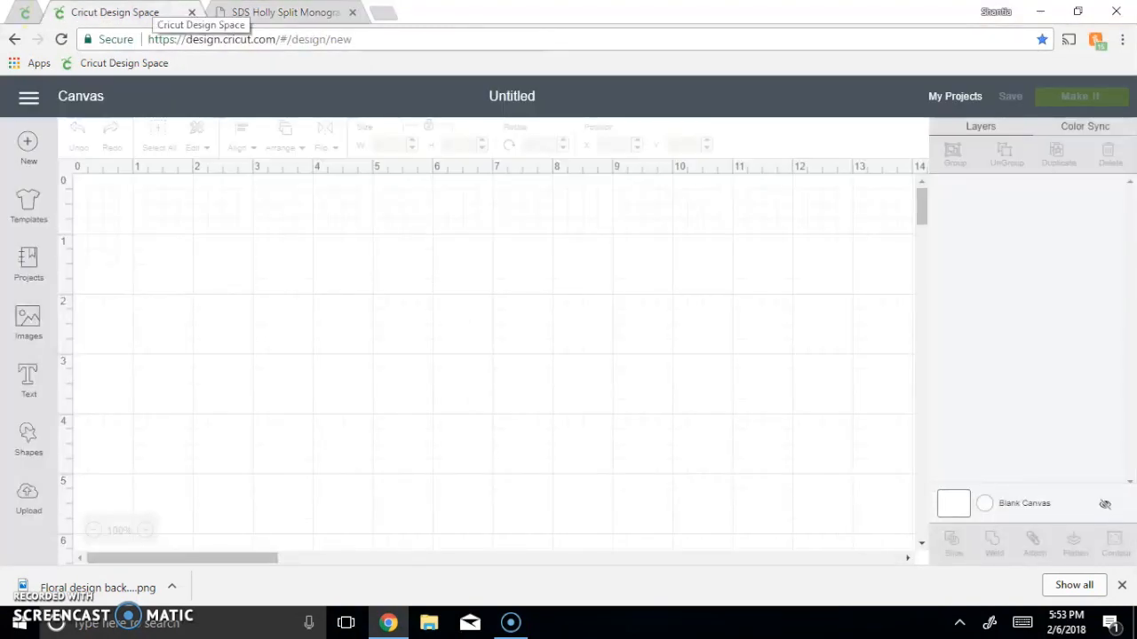
click(18, 503)
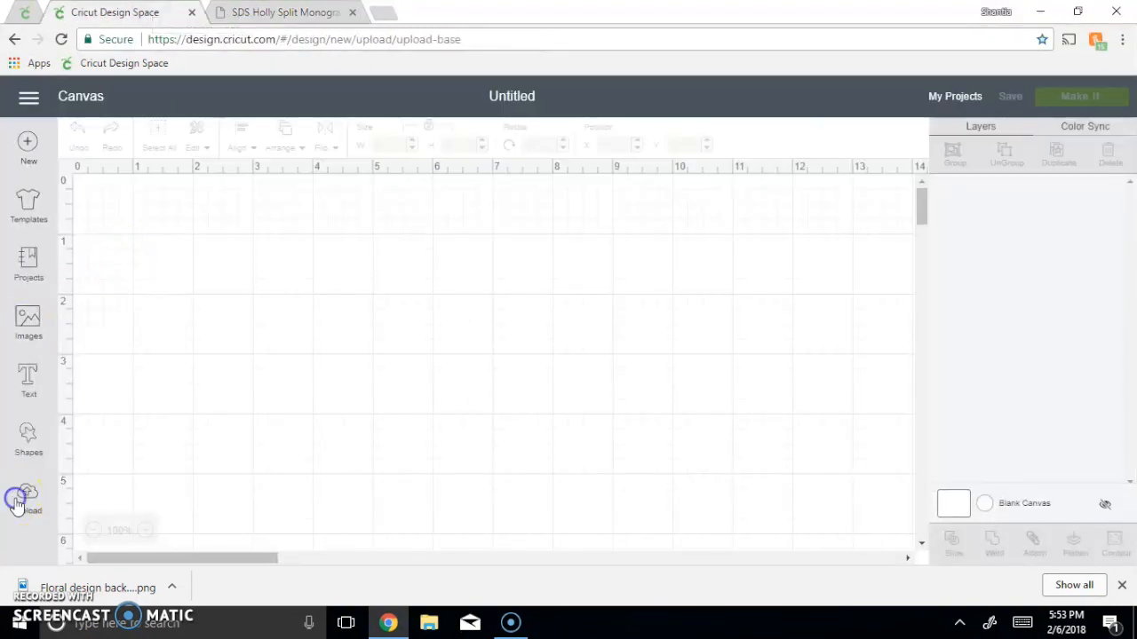
click(297, 330)
click(601, 330)
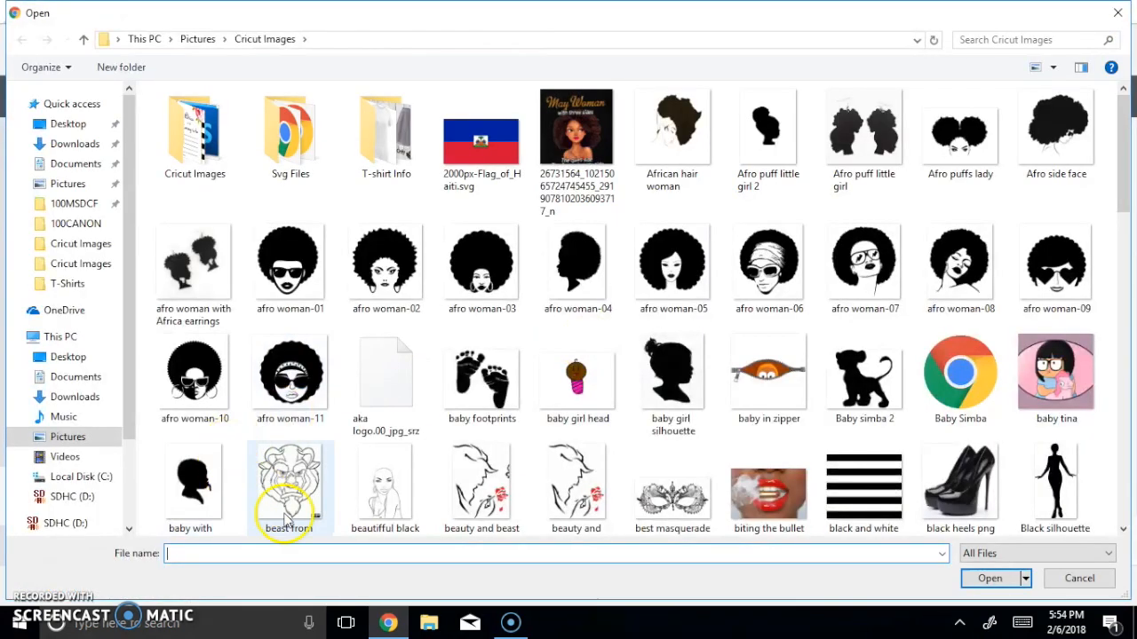
Step: Look for the saved floral design file in the Cricut Images folder, leaving the file name entry empty
click(319, 552)
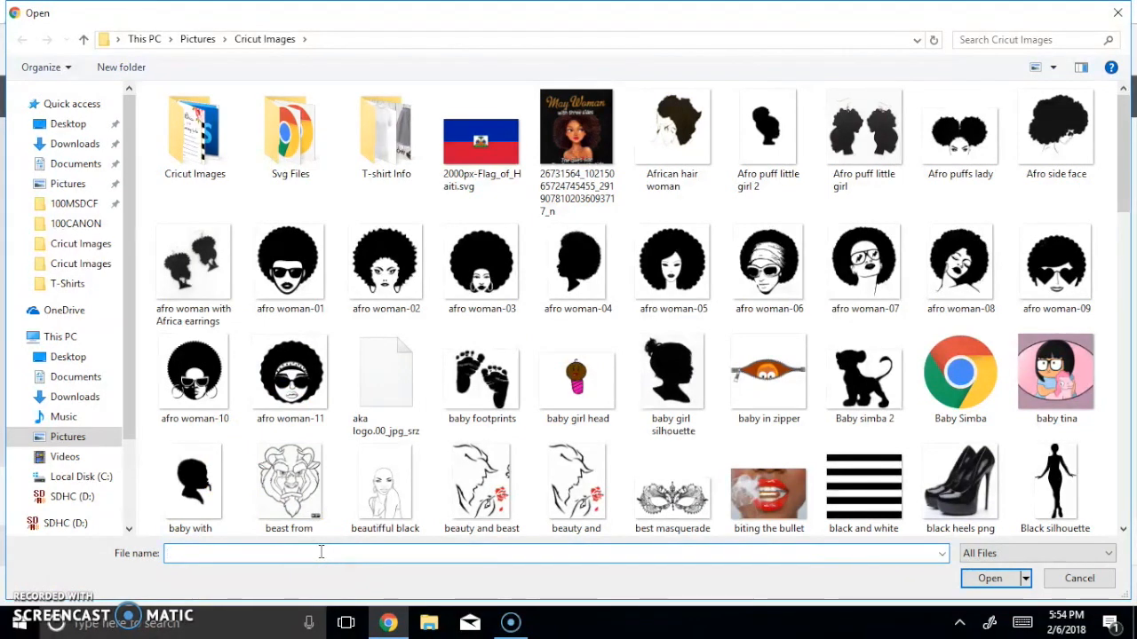
text(backgroug)
scroll(643, 340, down, 6)
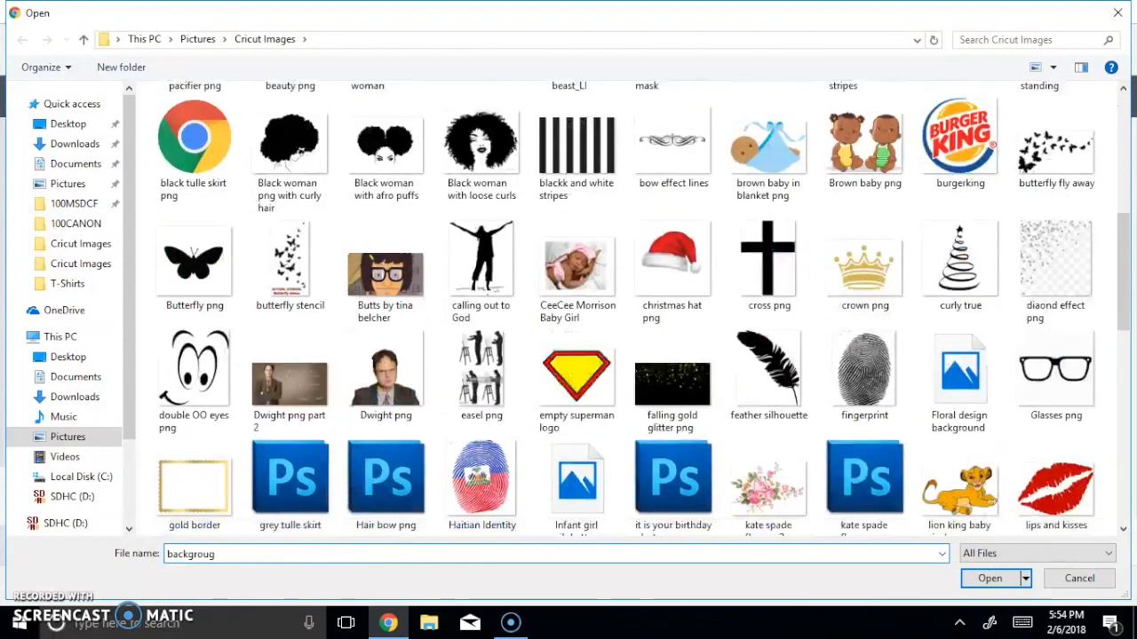
scroll(643, 340, down, 1)
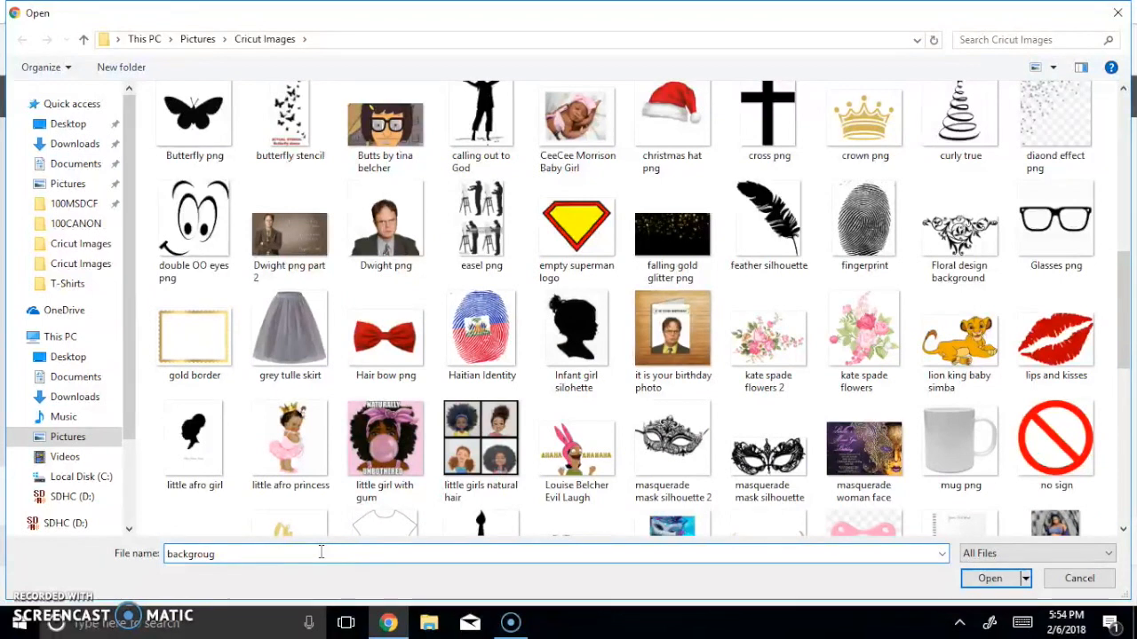
key(BackSpace)
key(BackSpace)
key(BackSpace)
key(BackSpace)
key(BackSpace)
key(BackSpace)
key(BackSpace)
key(BackSpace)
key(BackSpace)
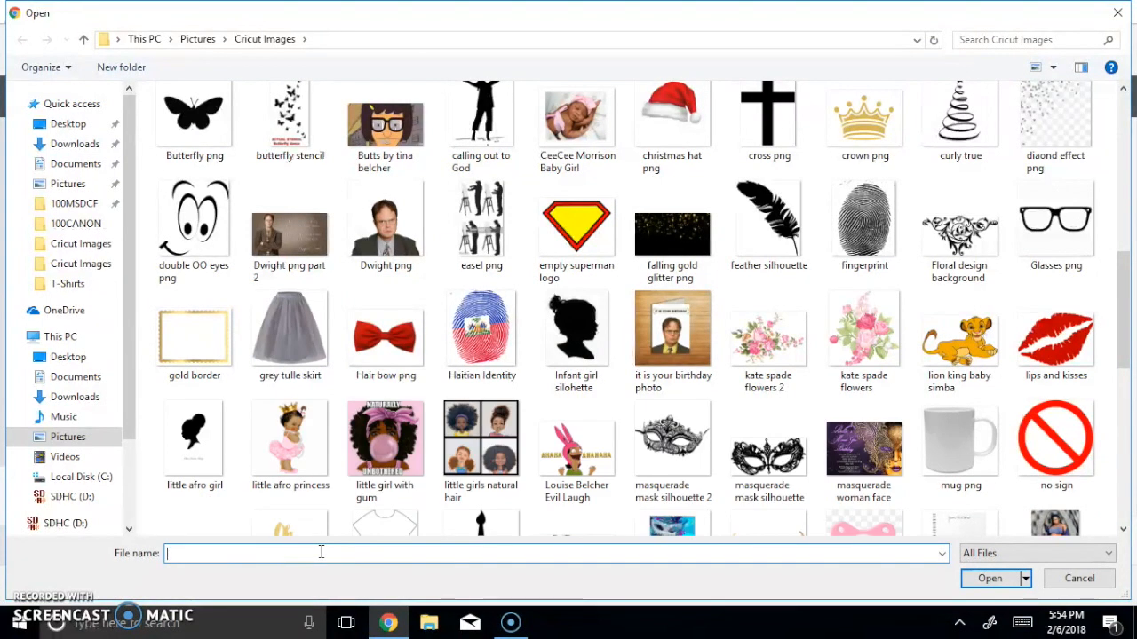
Step: Load the "Floral design background" image for upload and set its image type to Simple
click(959, 231)
click(994, 578)
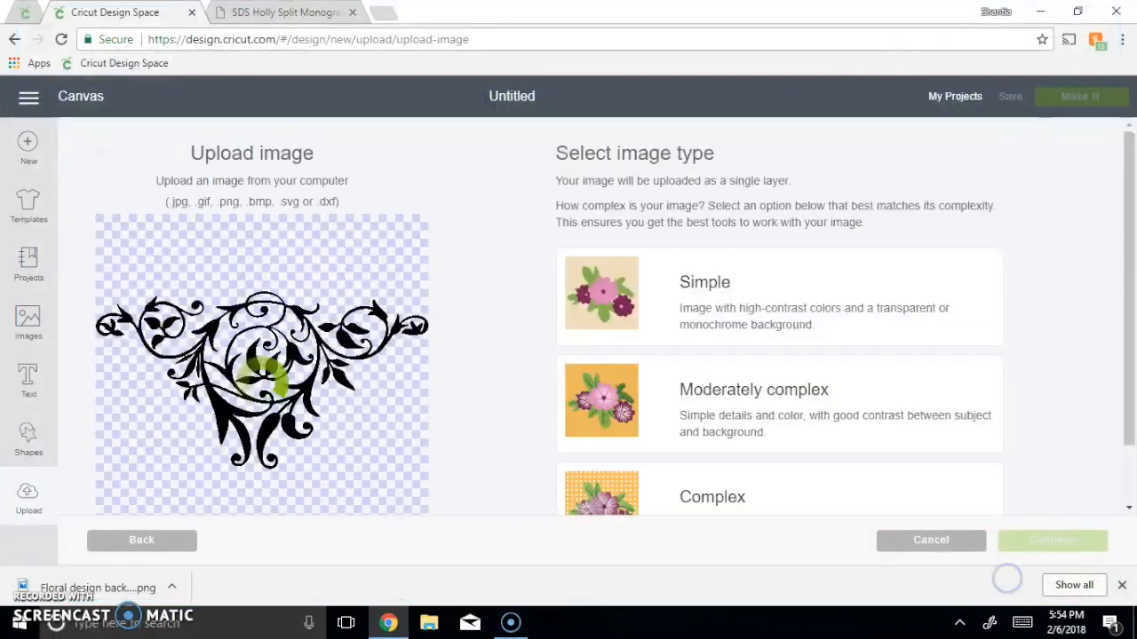
click(762, 317)
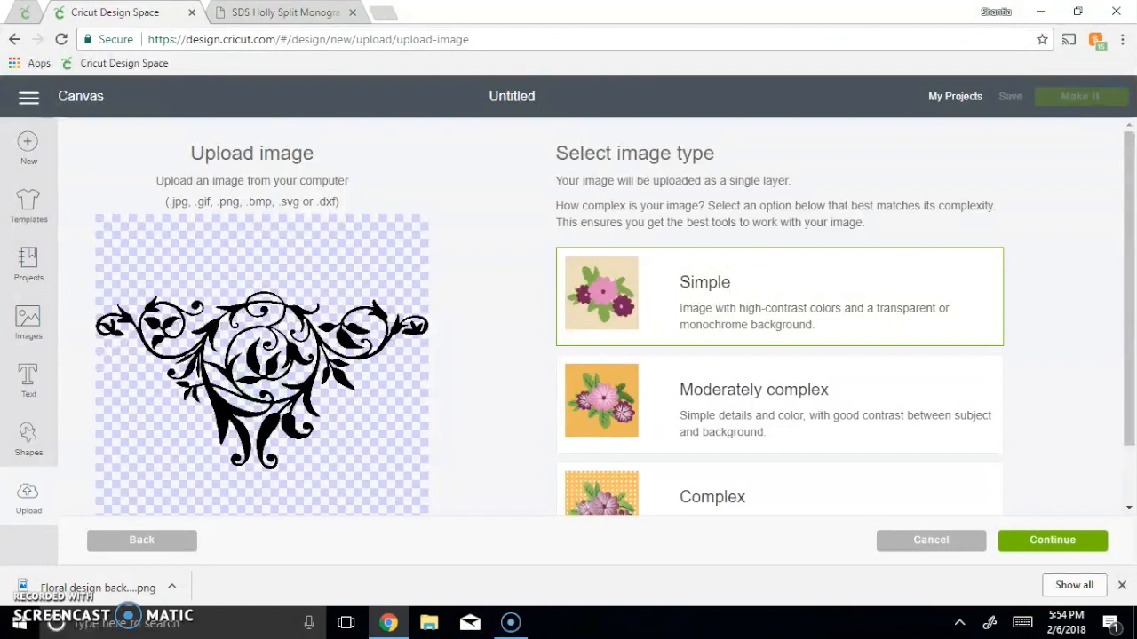
Step: Keep the whole floral image without erasing any area and save it under the name "Floral design background"
click(1080, 540)
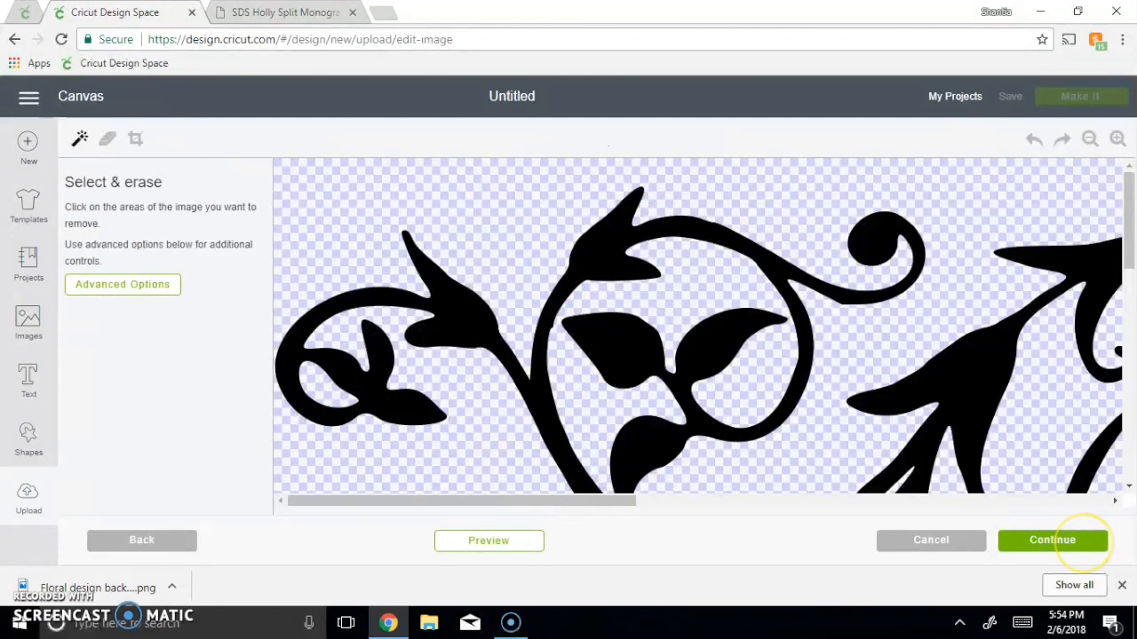
click(1089, 139)
click(1090, 139)
click(1089, 139)
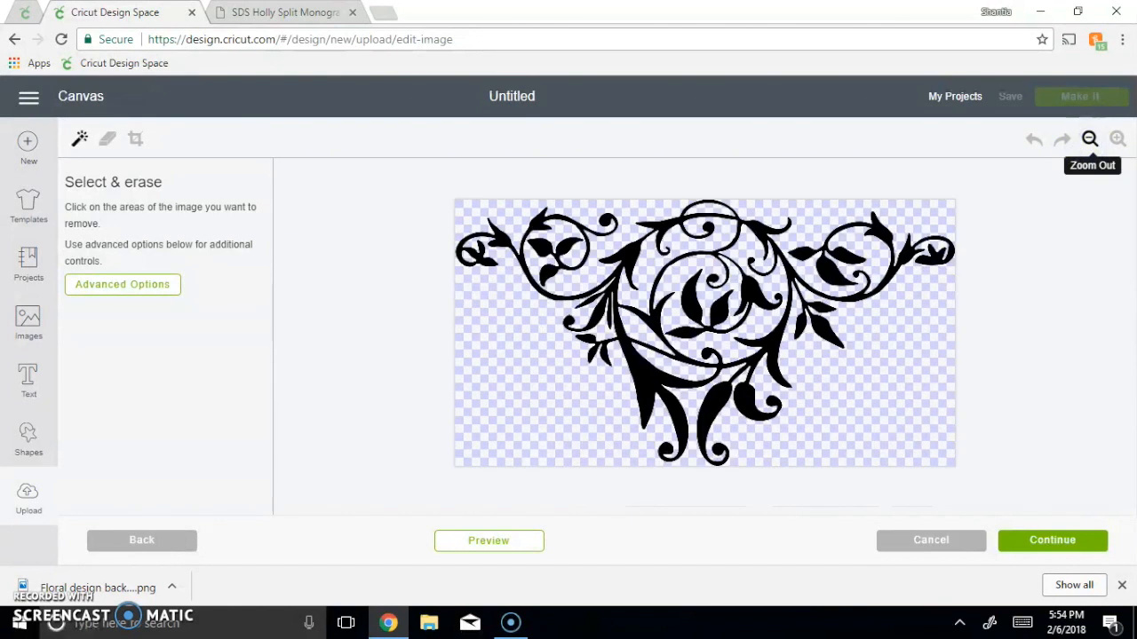
click(1064, 543)
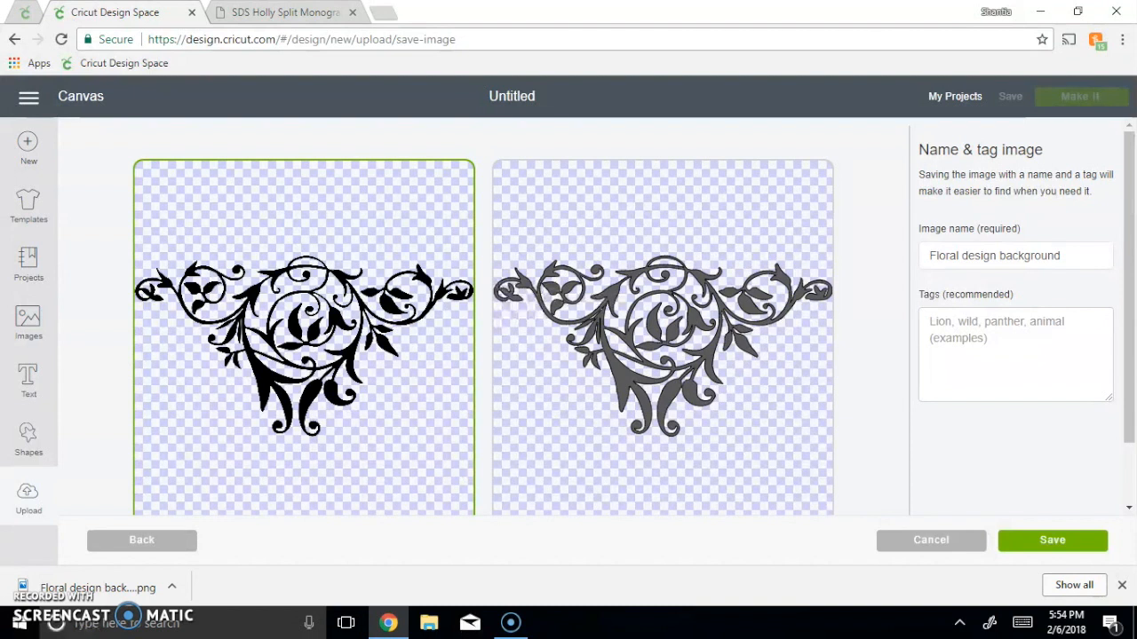
scroll(665, 219, down, 2)
scroll(665, 218, up, 2)
click(1050, 541)
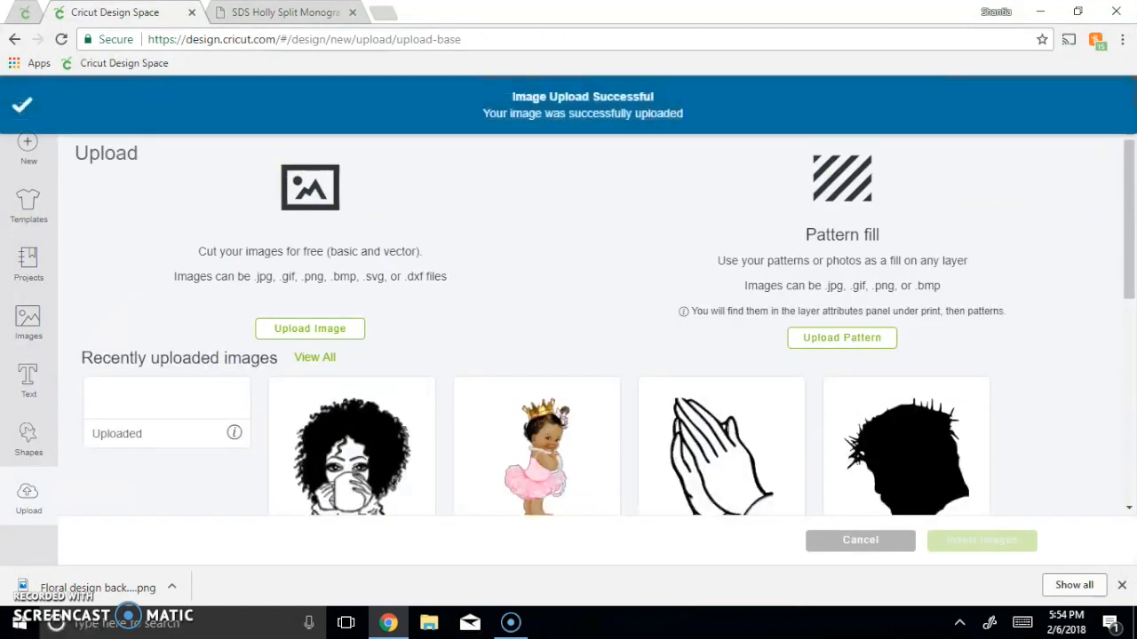
Step: Insert the uploaded floral design onto the canvas and set its layer to Cut in black
click(167, 457)
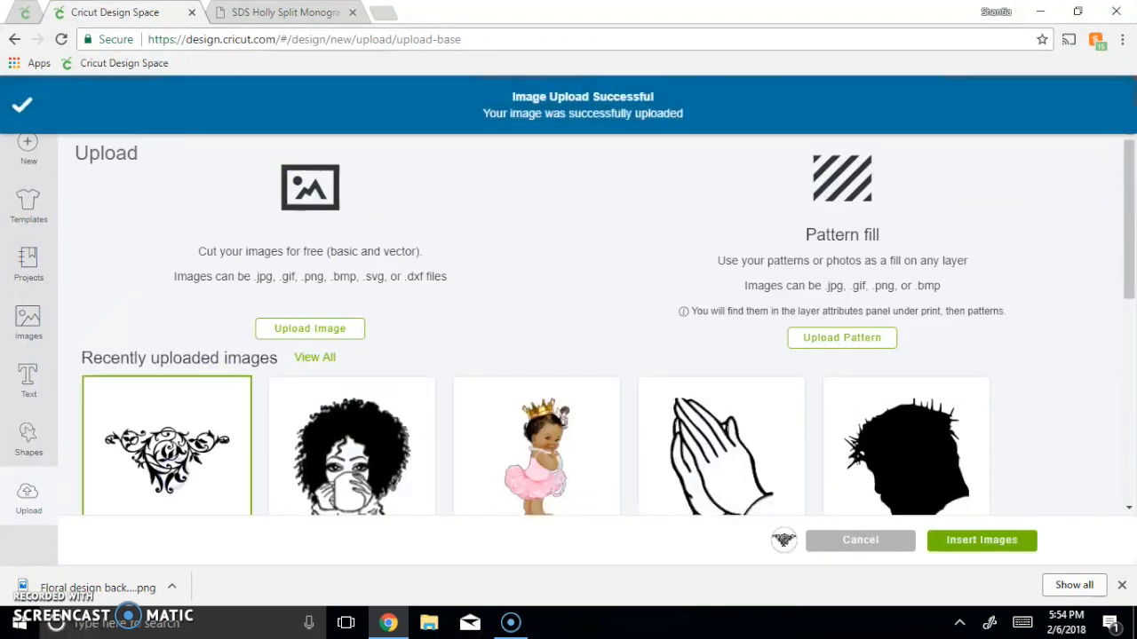
click(995, 540)
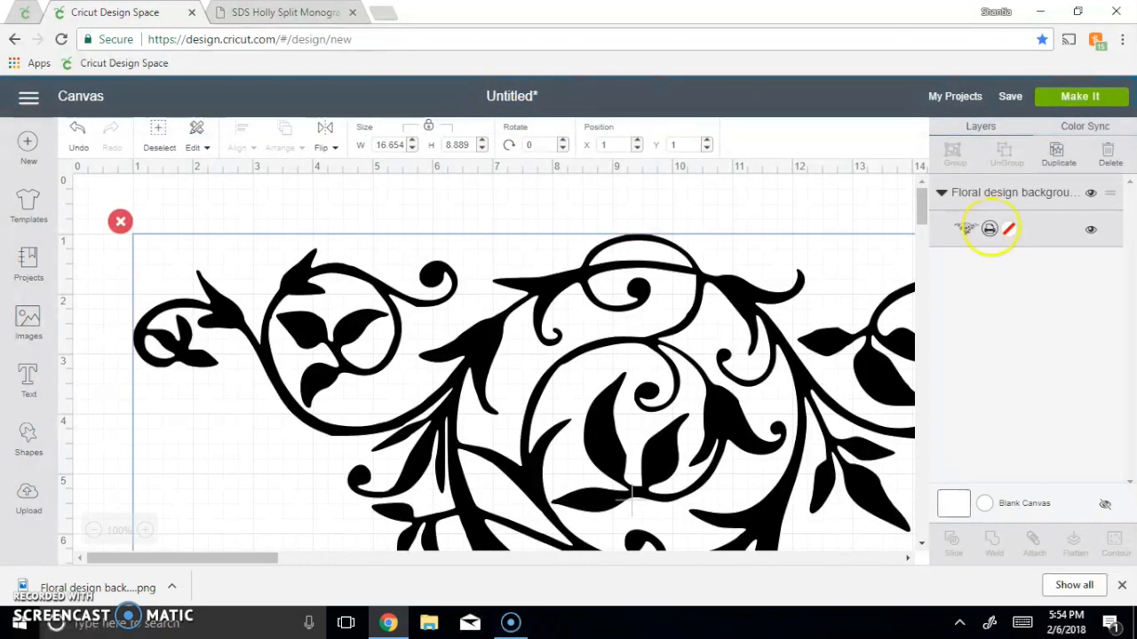
click(989, 229)
click(747, 151)
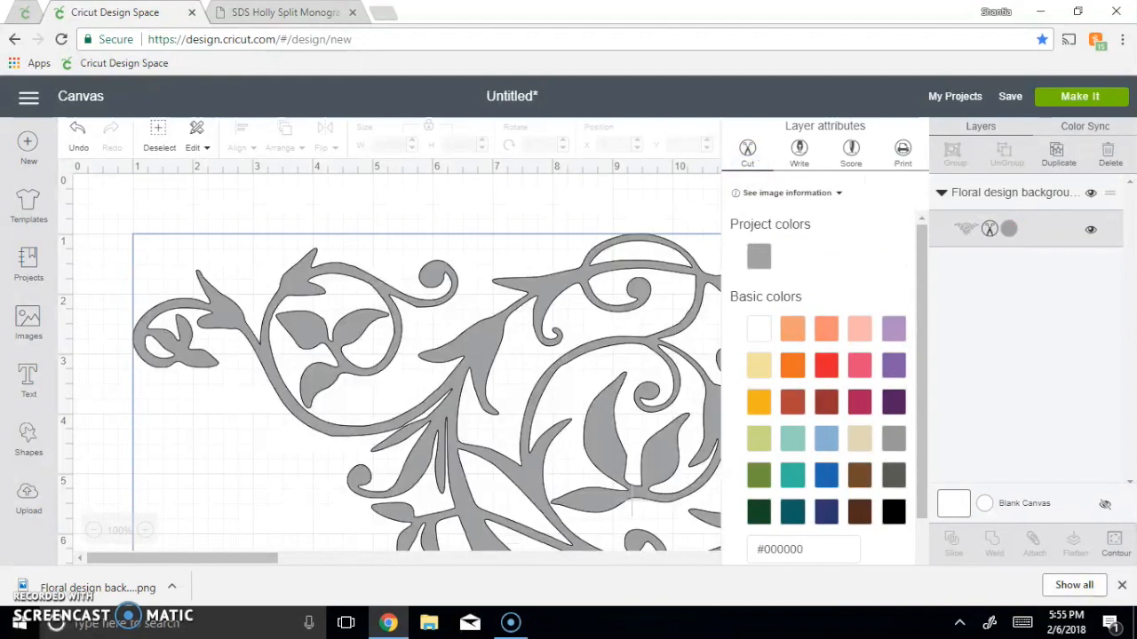
click(893, 511)
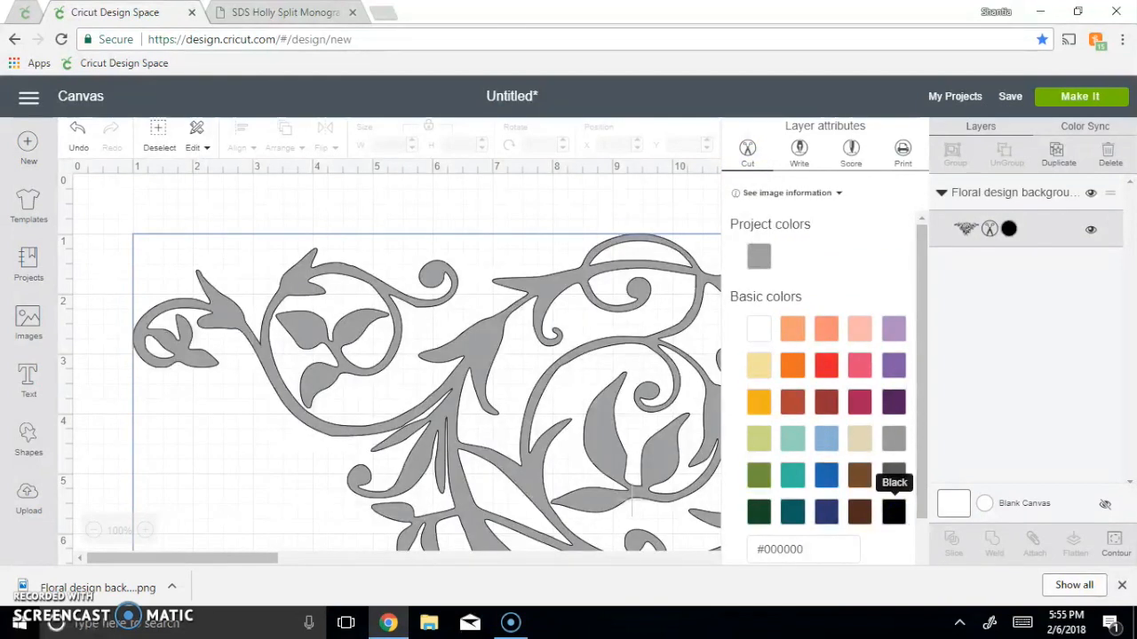
Step: Shrink the floral design proportionally to about 10.2 by 5.5 inches and keep it selected on the canvas
drag(526, 395, 677, 316)
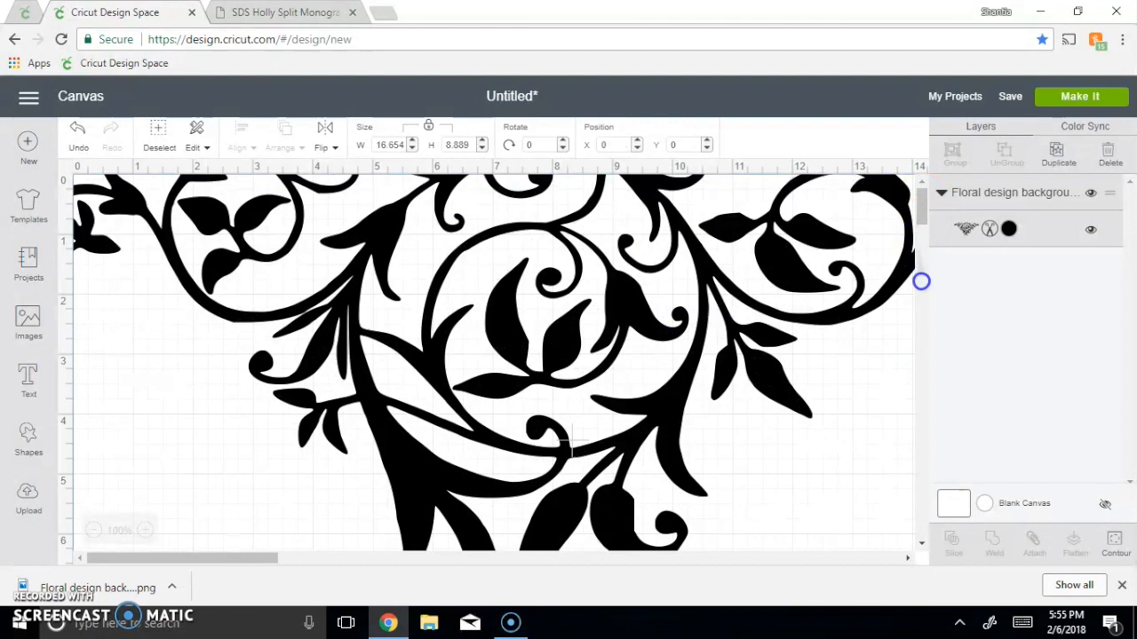
click(922, 328)
drag(922, 350, 568, 462)
drag(218, 561, 352, 575)
drag(918, 243, 918, 266)
drag(495, 402, 103, 207)
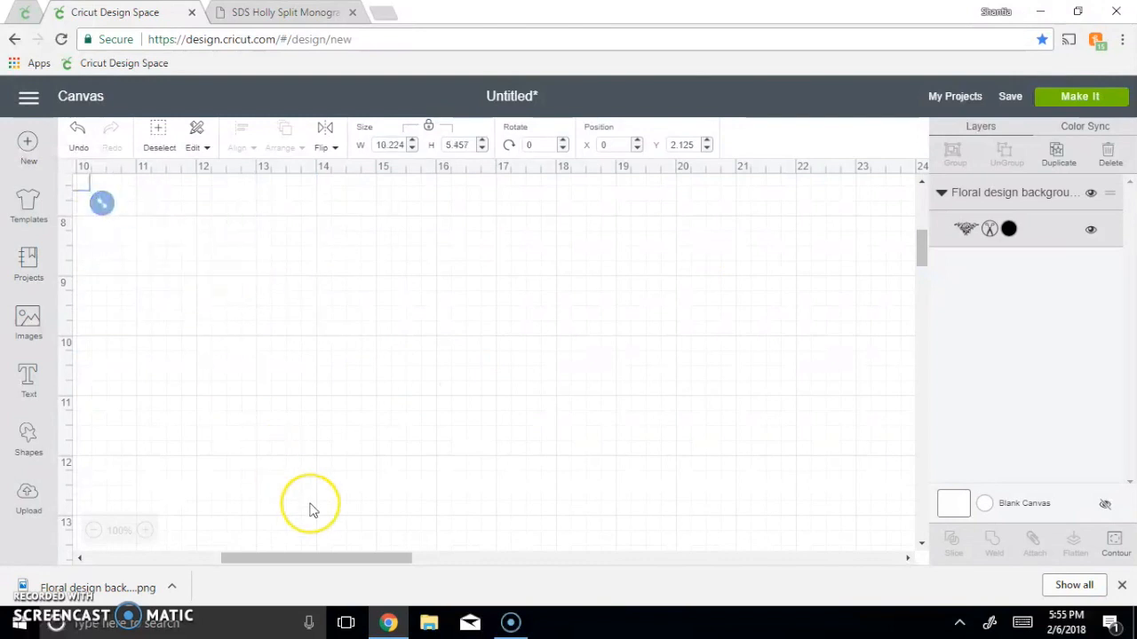
click(179, 497)
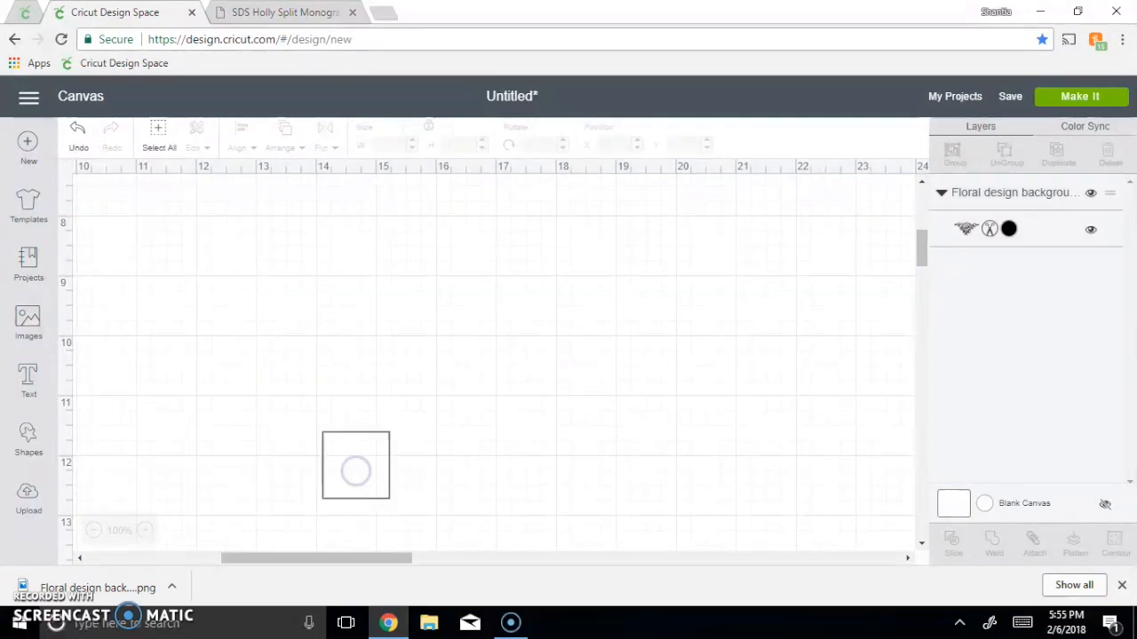
click(164, 556)
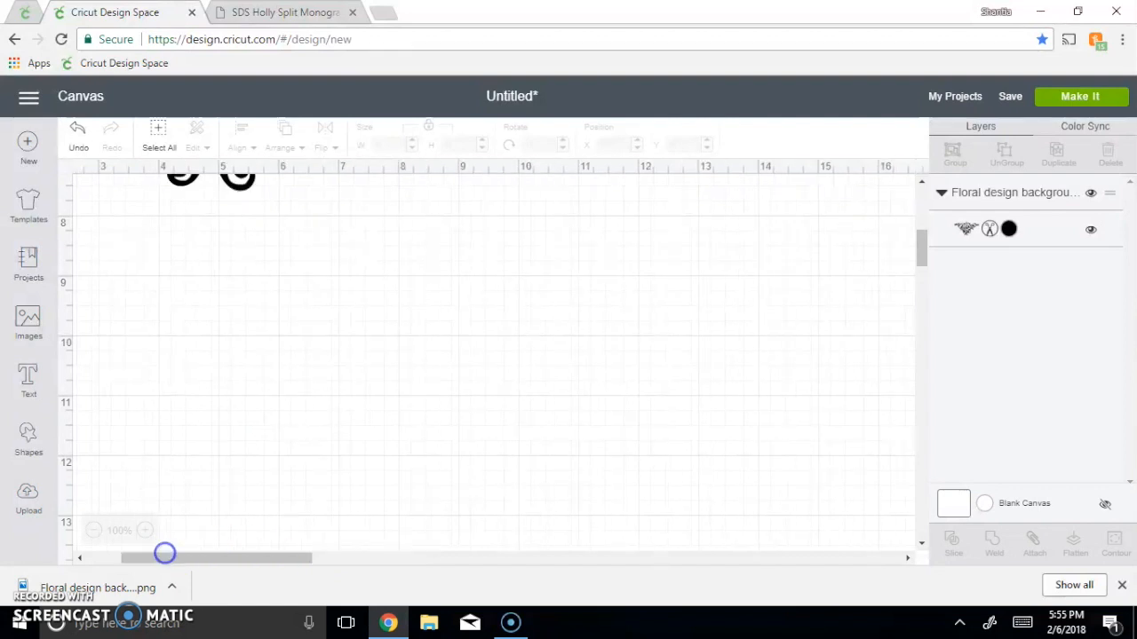
drag(279, 558, 206, 553)
drag(920, 256, 920, 226)
click(477, 311)
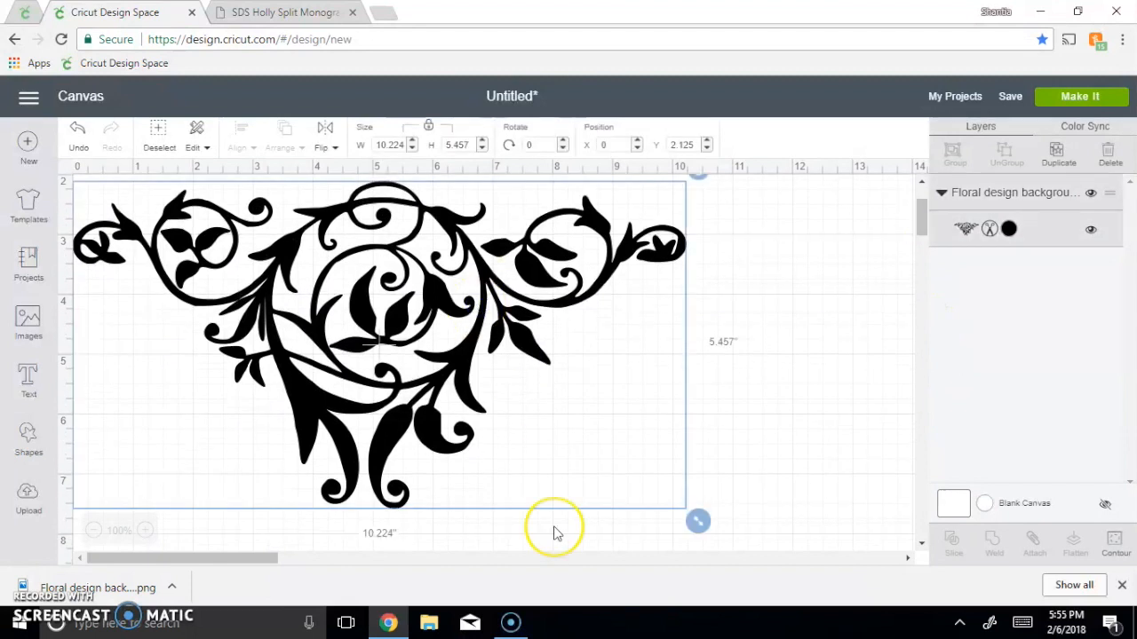
Step: Reduce the floral design further with unlocked proportions to about 5.9 by 4.3 inches and reposition it around the 3-inch mark
drag(698, 521, 590, 484)
drag(311, 411, 367, 437)
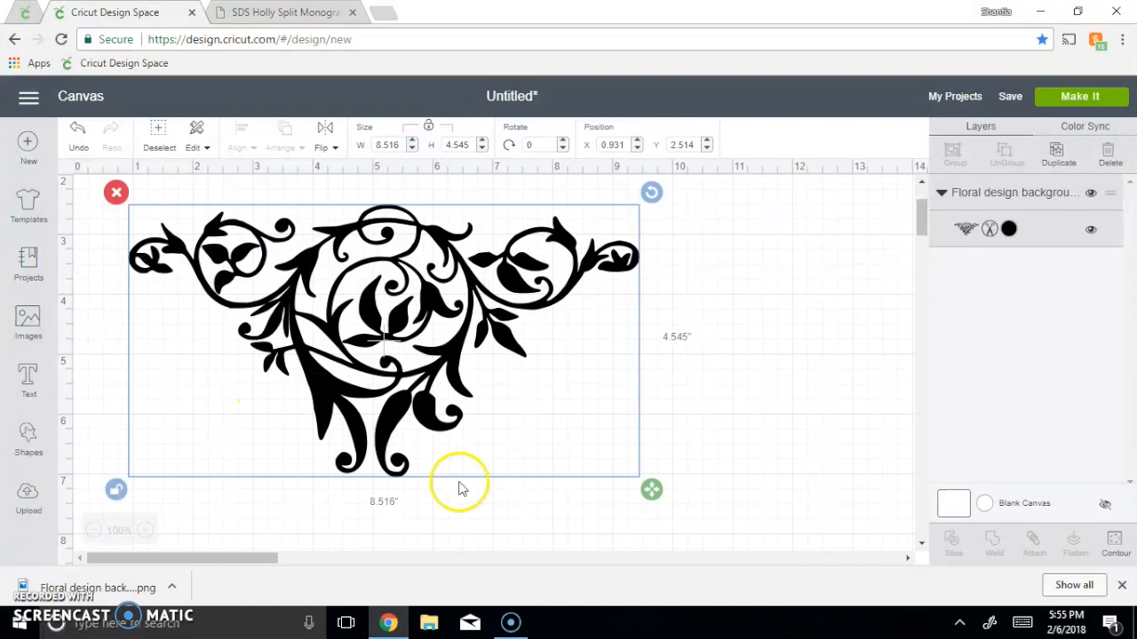
drag(666, 495, 499, 478)
drag(304, 386, 449, 424)
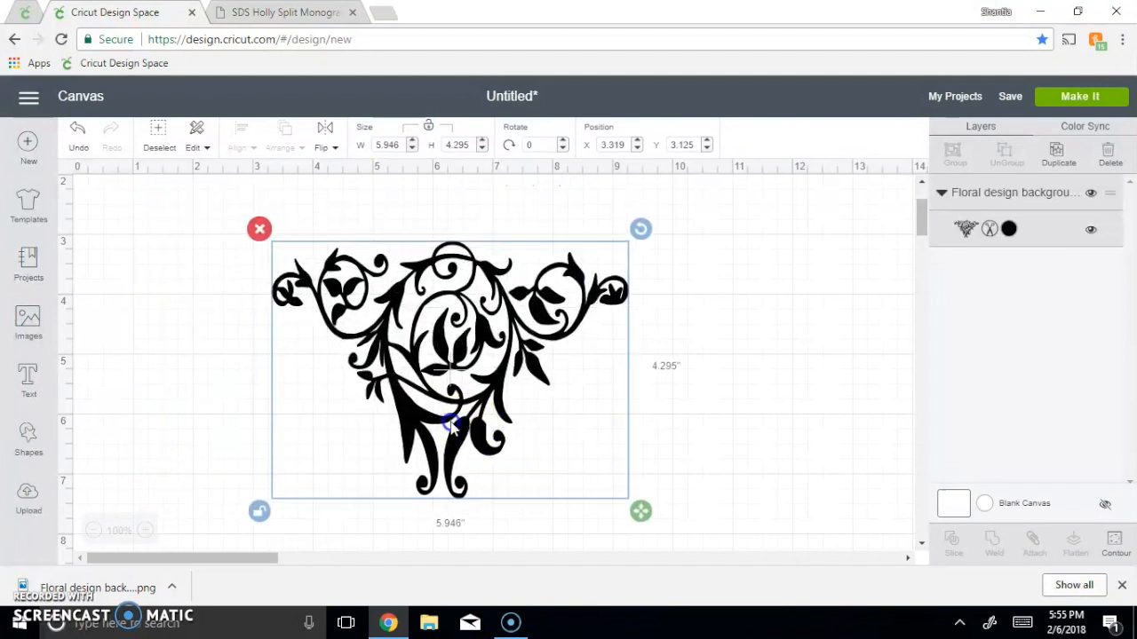
click(710, 401)
drag(408, 312, 413, 277)
click(715, 358)
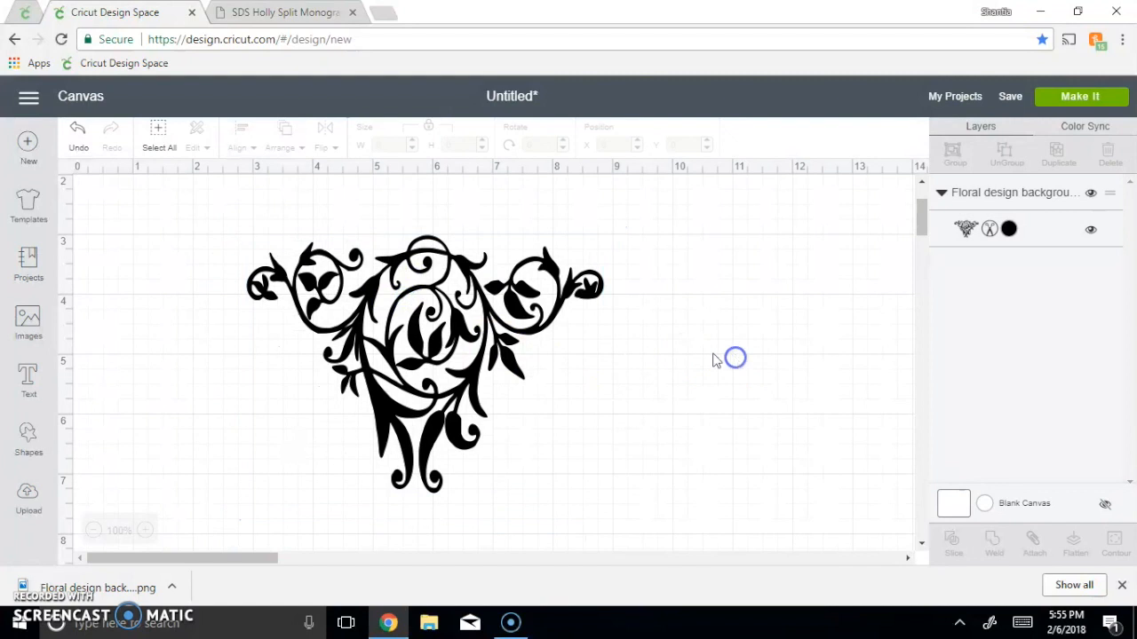
Step: Add the letter "T" as text and move the floral design up to about 0.9 inch from the canvas top
click(28, 391)
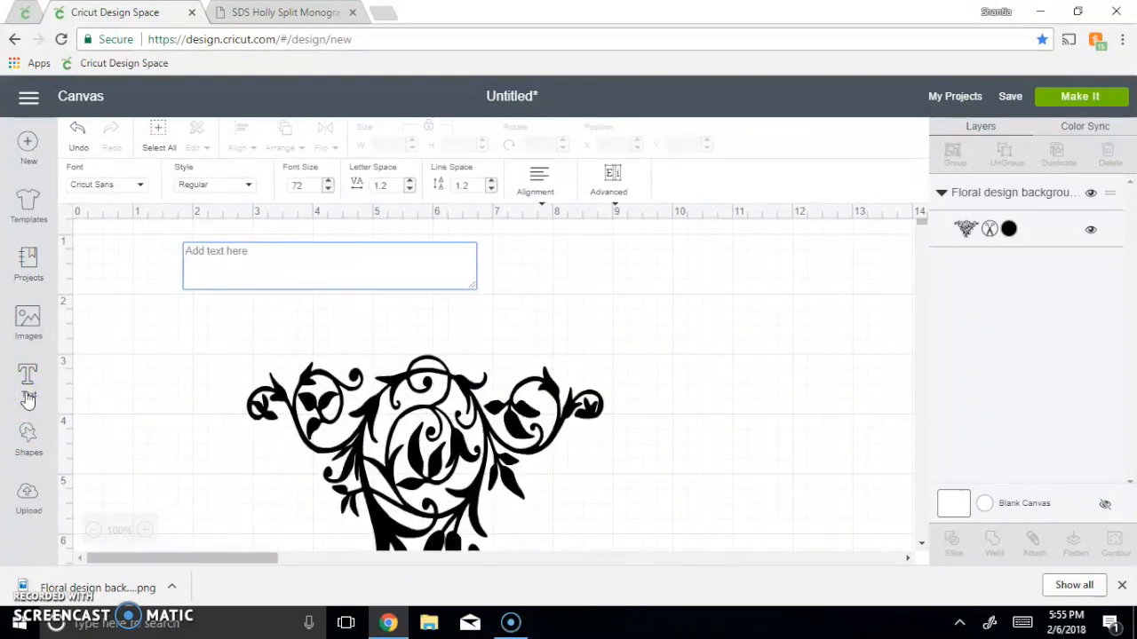
text(T)
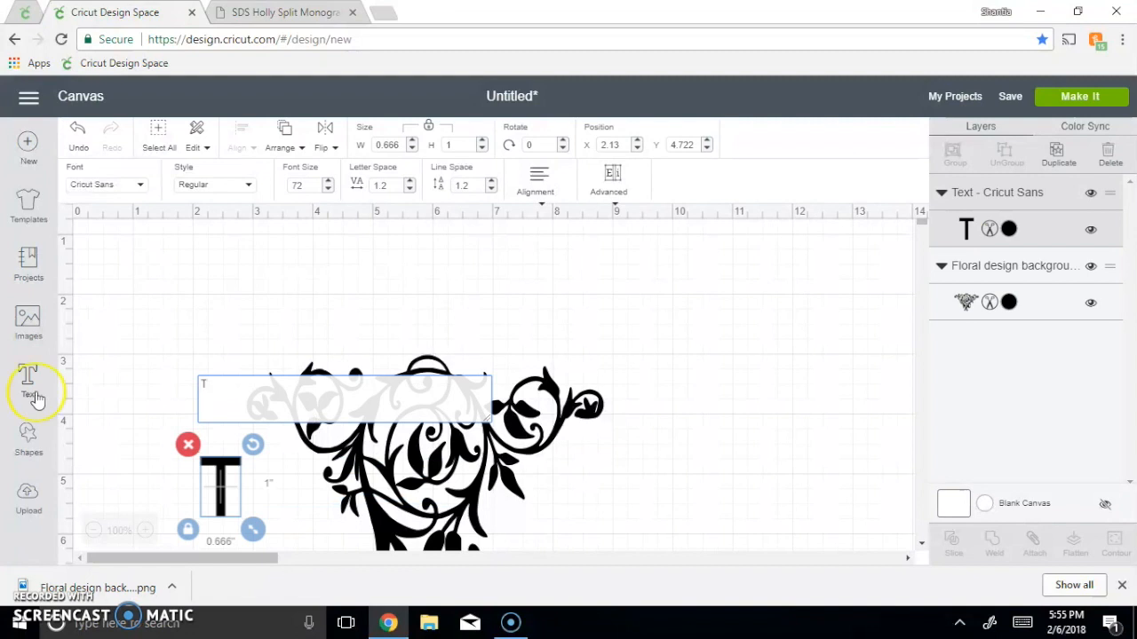
drag(408, 519, 408, 399)
click(228, 468)
drag(228, 451, 203, 287)
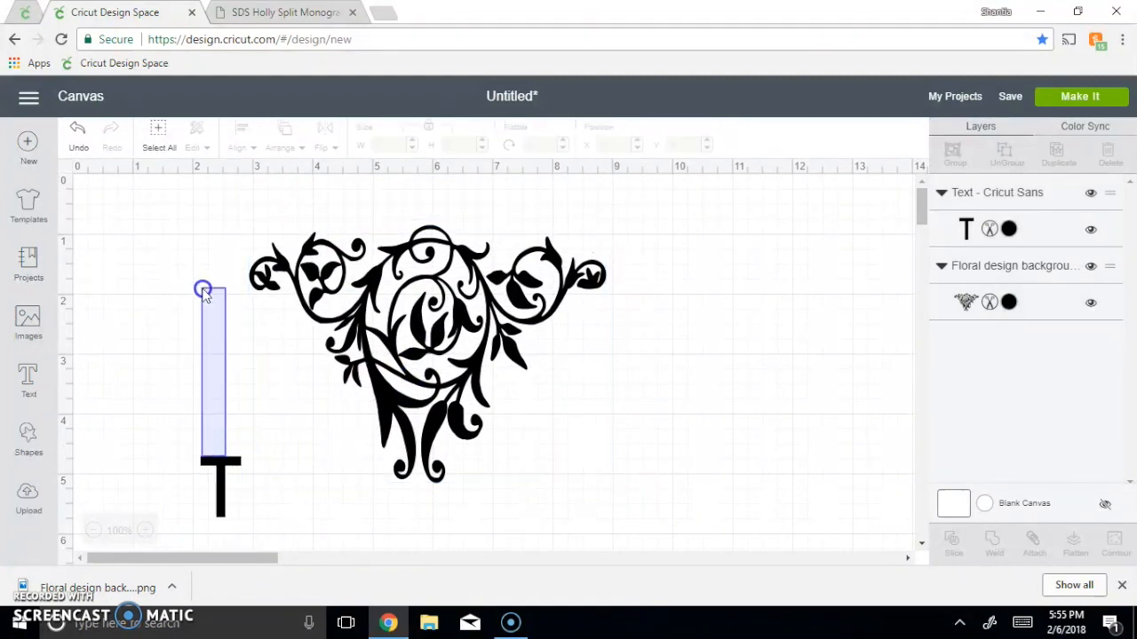
Step: Enlarge the letter T to about 2.5 by 3.8 inches and place it over the middle of the floral design
click(220, 477)
drag(220, 477, 203, 355)
drag(233, 406, 537, 490)
drag(240, 436, 223, 390)
drag(272, 446, 416, 401)
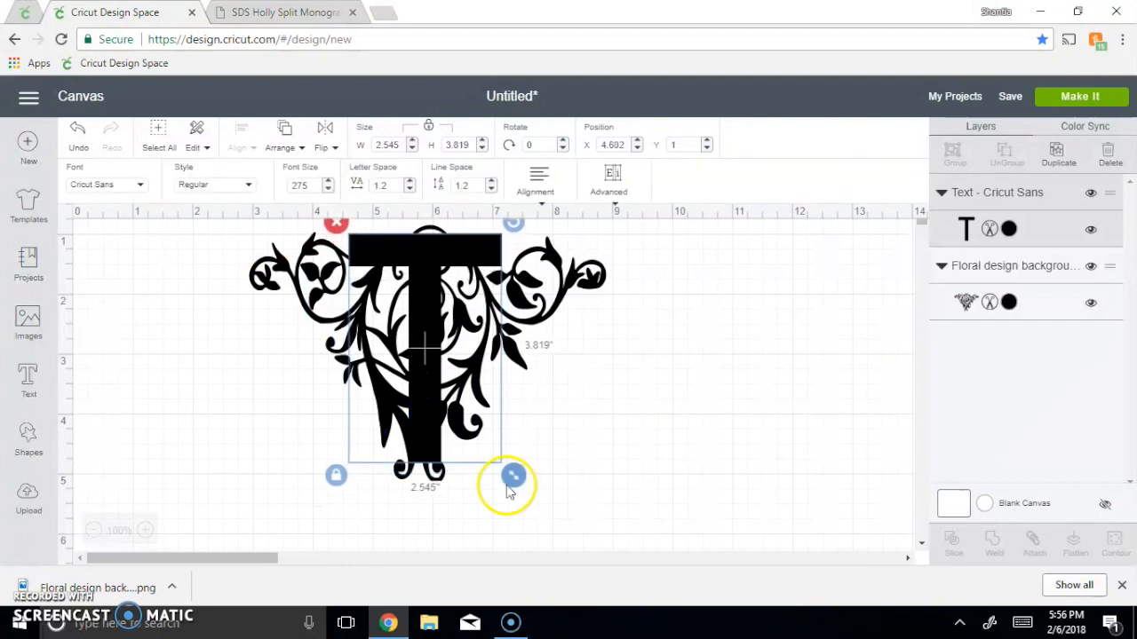
Step: Enlarge the letter T to about 3.2 by 4.8 inches and realign it and the floral design with each other
drag(513, 476, 602, 536)
drag(438, 459, 421, 406)
click(602, 454)
click(511, 284)
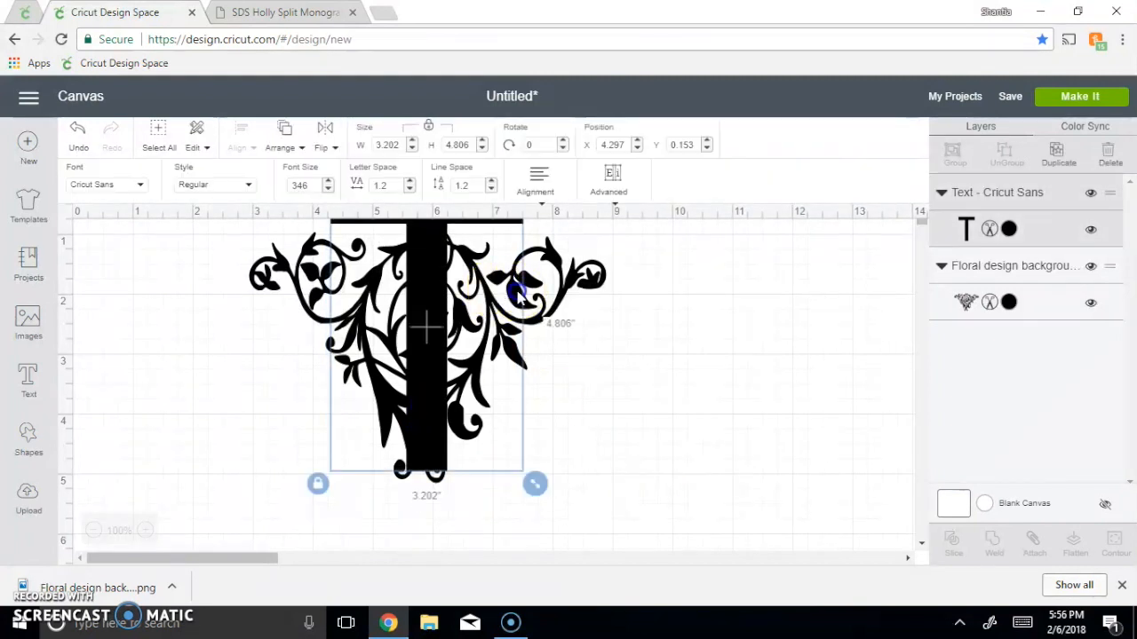
drag(538, 287, 551, 303)
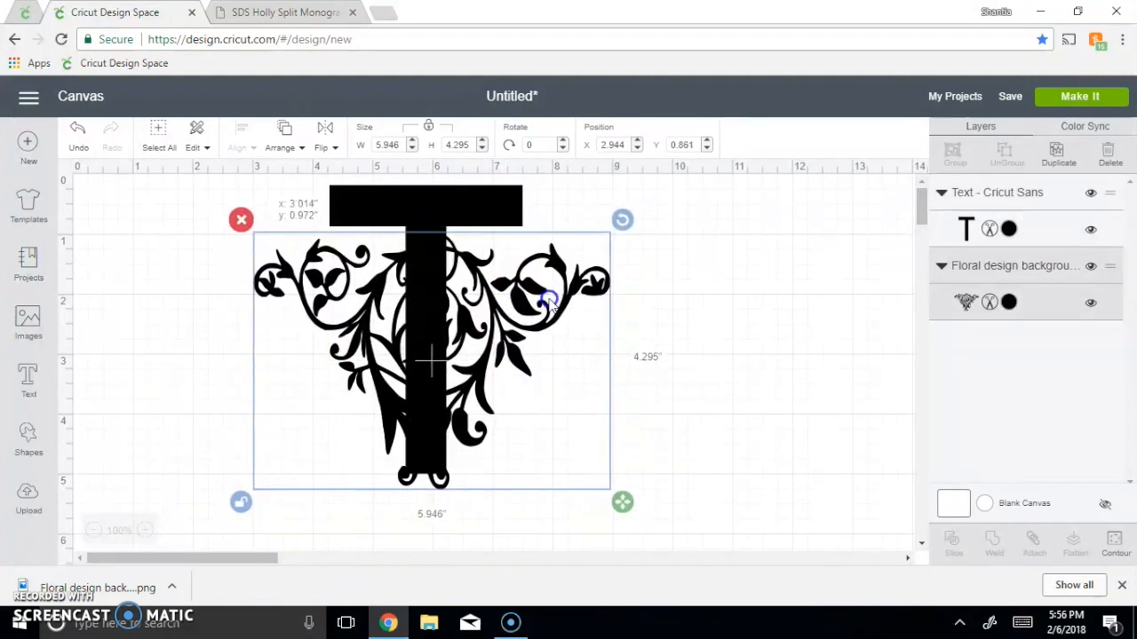
click(776, 302)
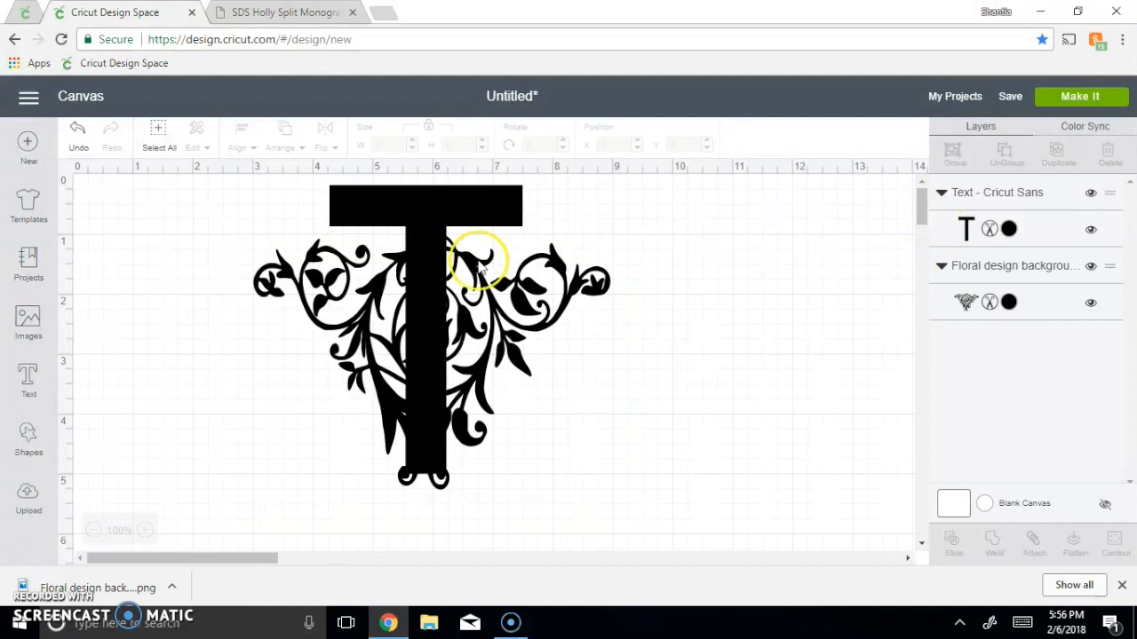
Step: Shift the letter T and the floral design lower on the canvas, with the floral design at about X 3.06, Y 1.51
click(407, 199)
drag(407, 232, 421, 310)
click(527, 317)
drag(527, 321, 529, 348)
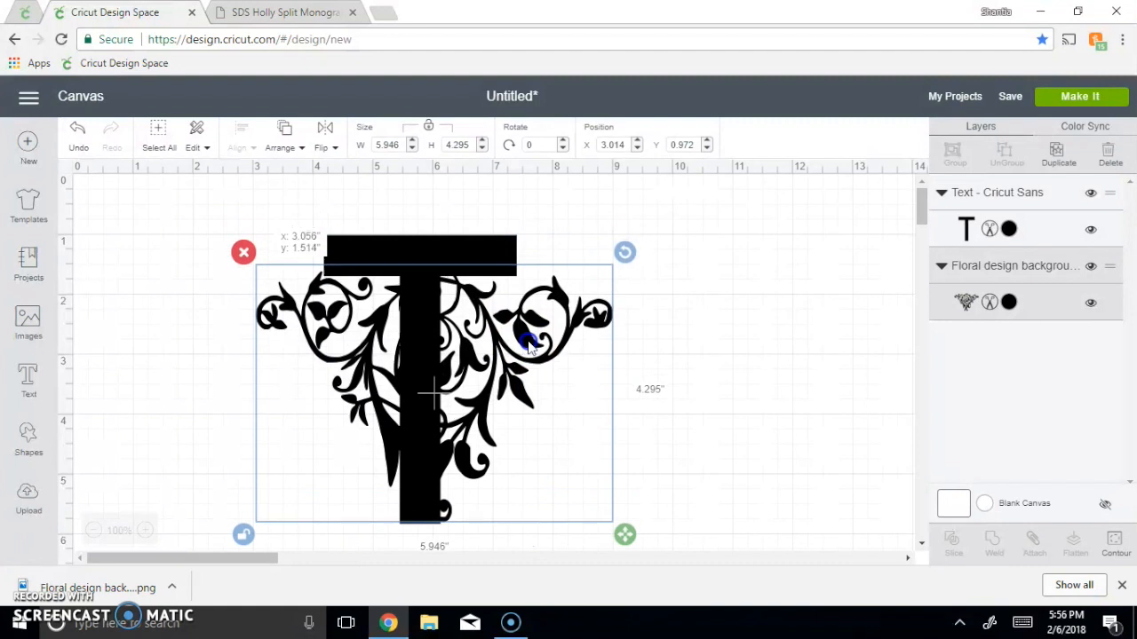
Step: Narrow the floral design to about 5.4 inches, then enlarge the letter T slightly and centre it over the curls
drag(625, 536, 593, 520)
mouse_move(470, 325)
mouse_down()
mouse_move(489, 338)
mouse_move(478, 309)
mouse_up()
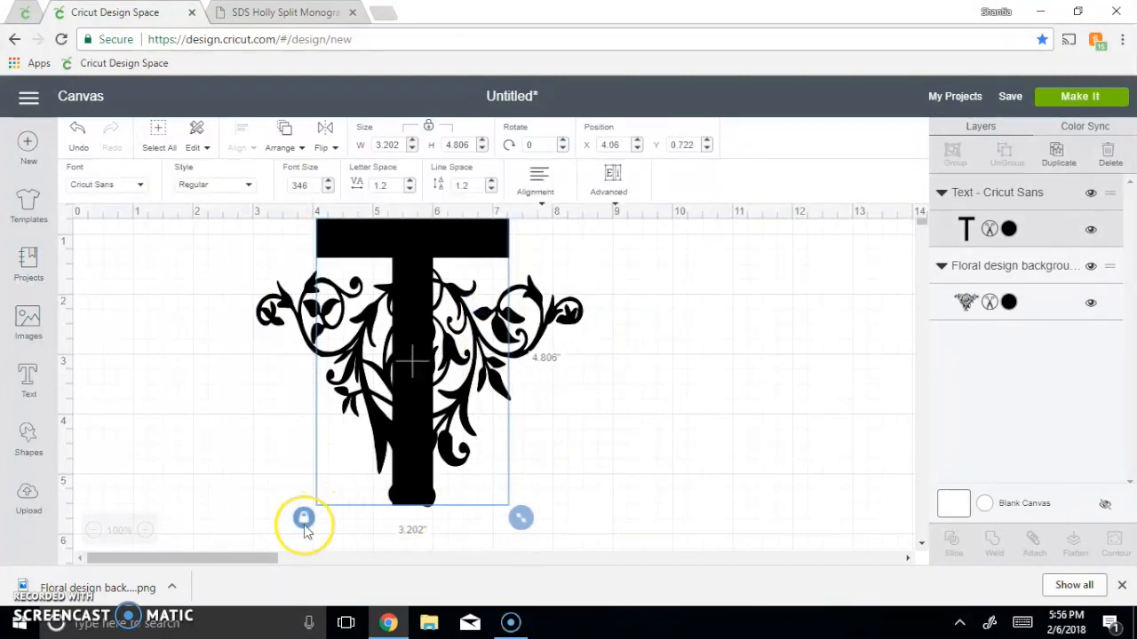
drag(520, 517, 530, 520)
drag(440, 435, 429, 439)
click(634, 463)
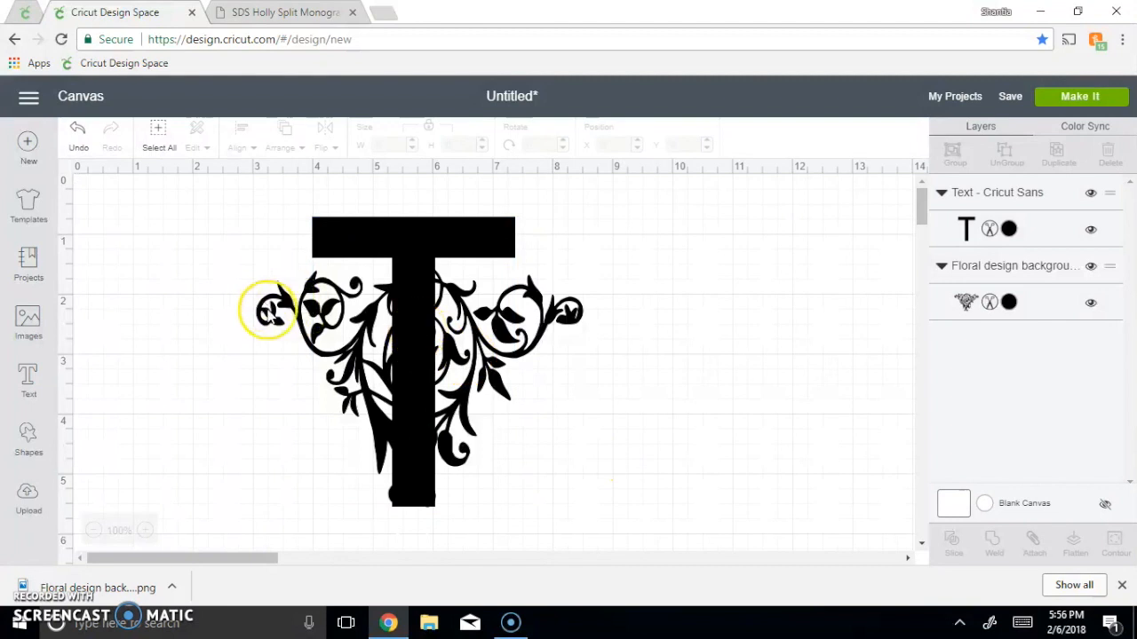
Step: Weld the letter T and the floral design together and nudge the welded shape to about X 3.08, Y 0.75
drag(176, 241, 608, 501)
click(995, 548)
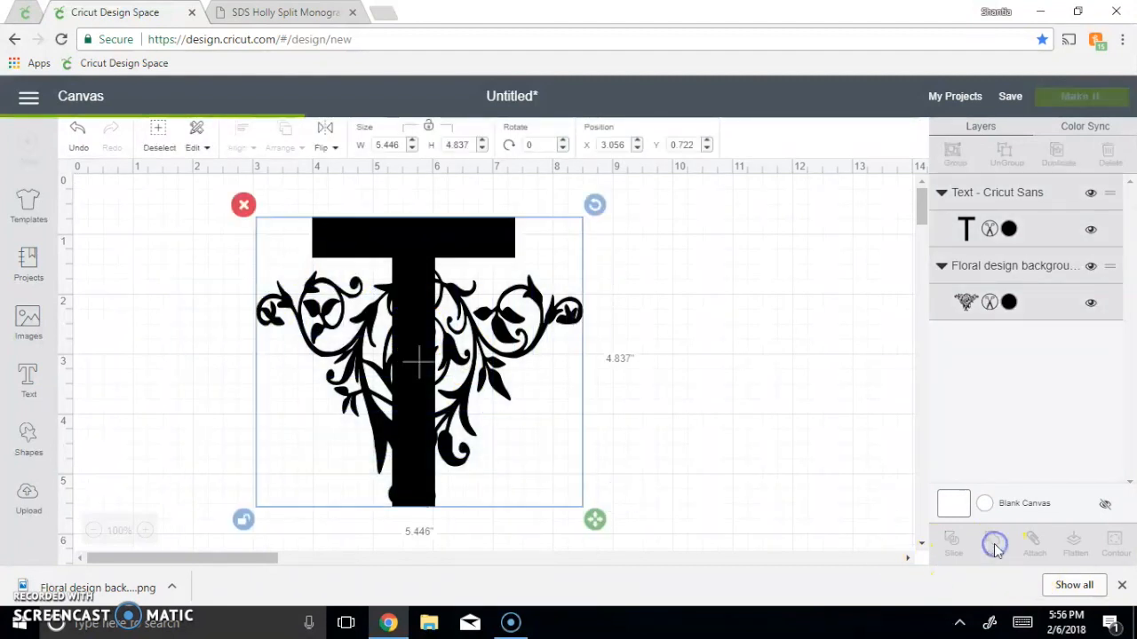
click(447, 283)
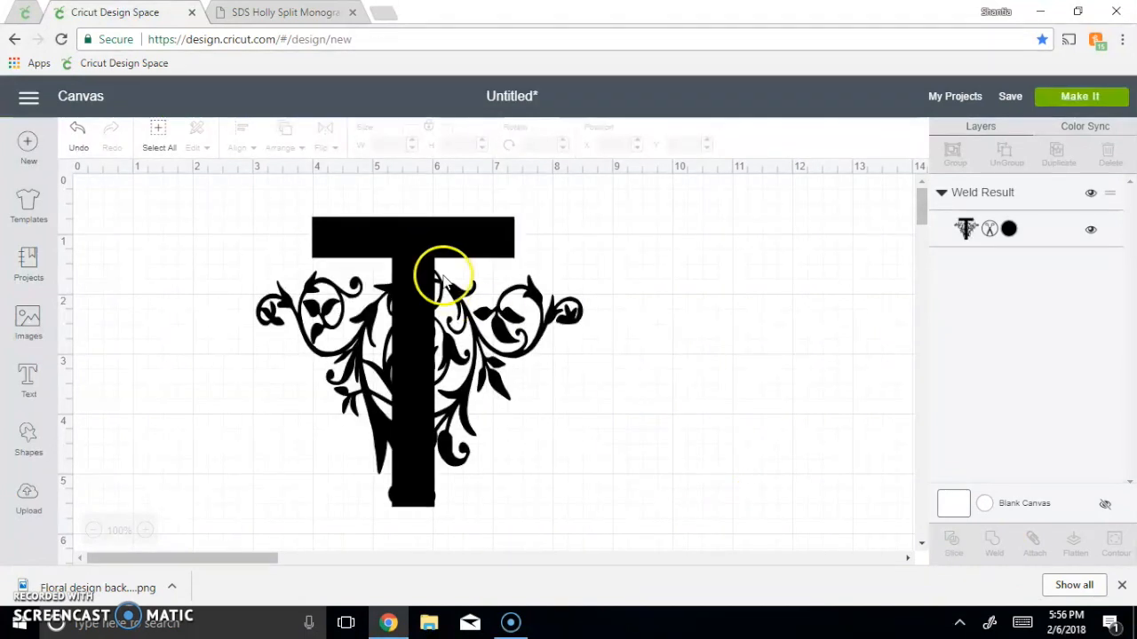
mouse_move(394, 252)
mouse_down()
mouse_move(353, 264)
mouse_move(399, 281)
mouse_move(400, 260)
mouse_up()
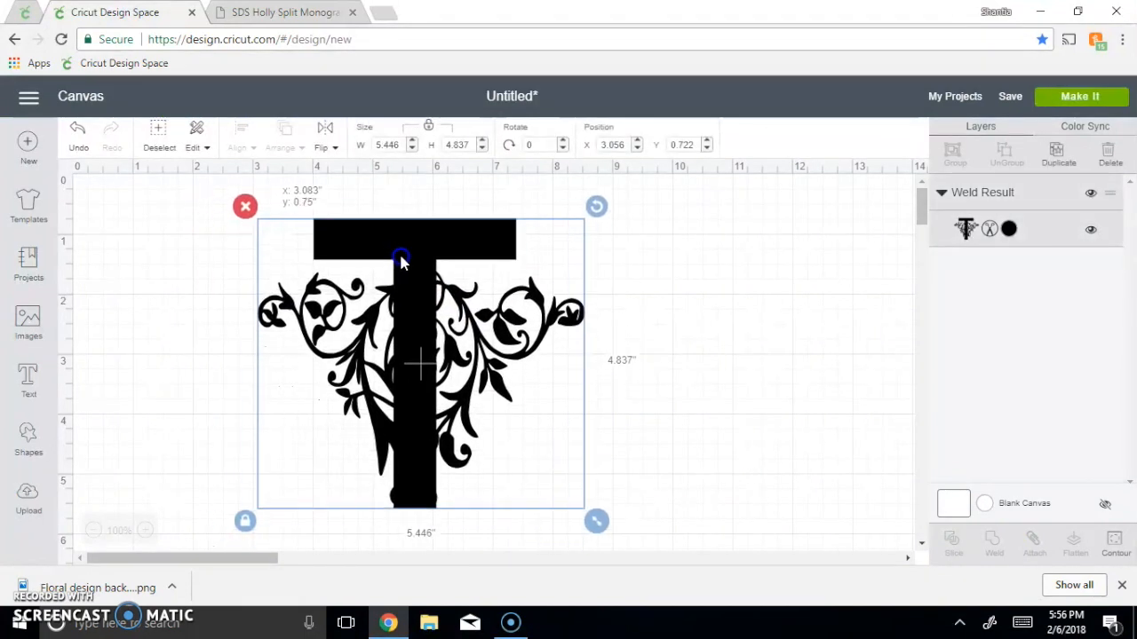
click(771, 408)
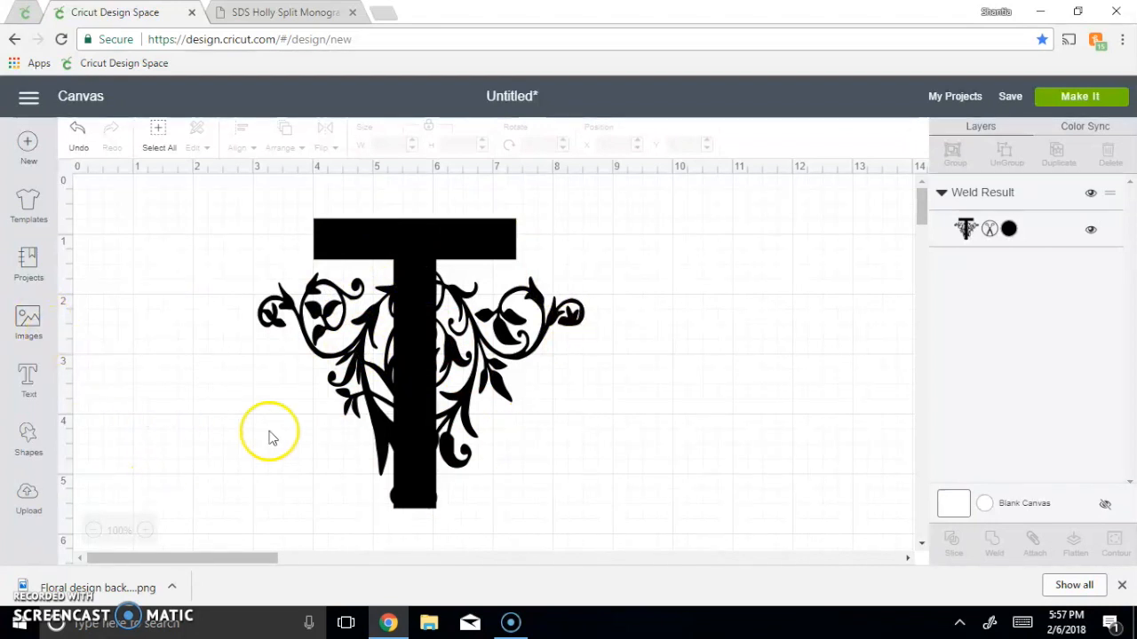
Step: Add a square and reshape it into a horizontal bar about 7.2 by 0.7 inches across the middle of the welded T
click(30, 433)
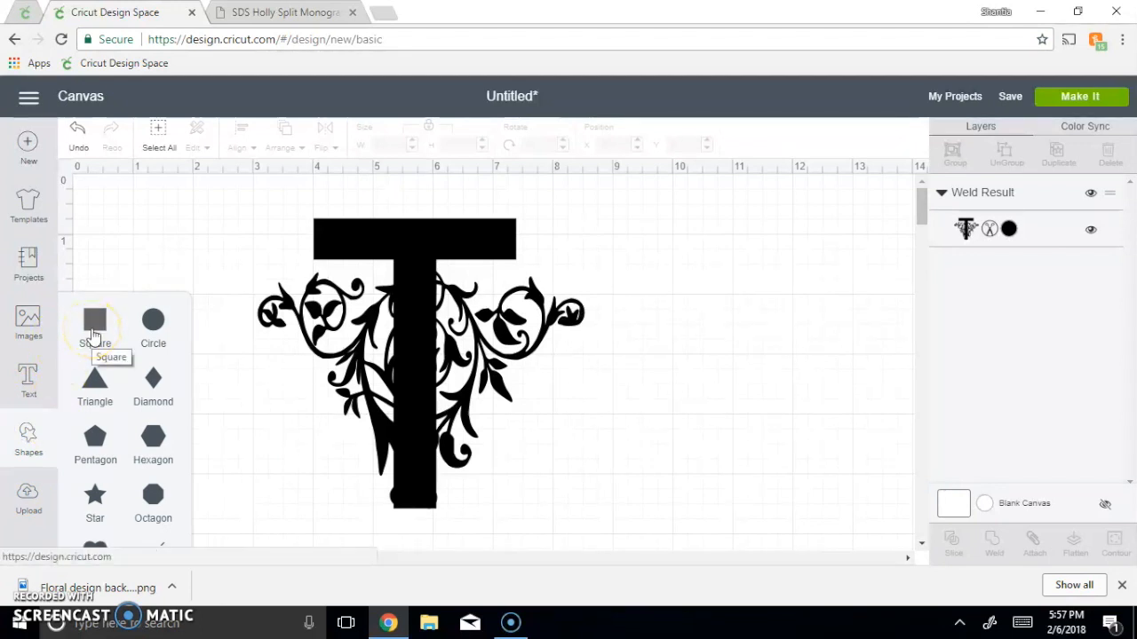
click(94, 329)
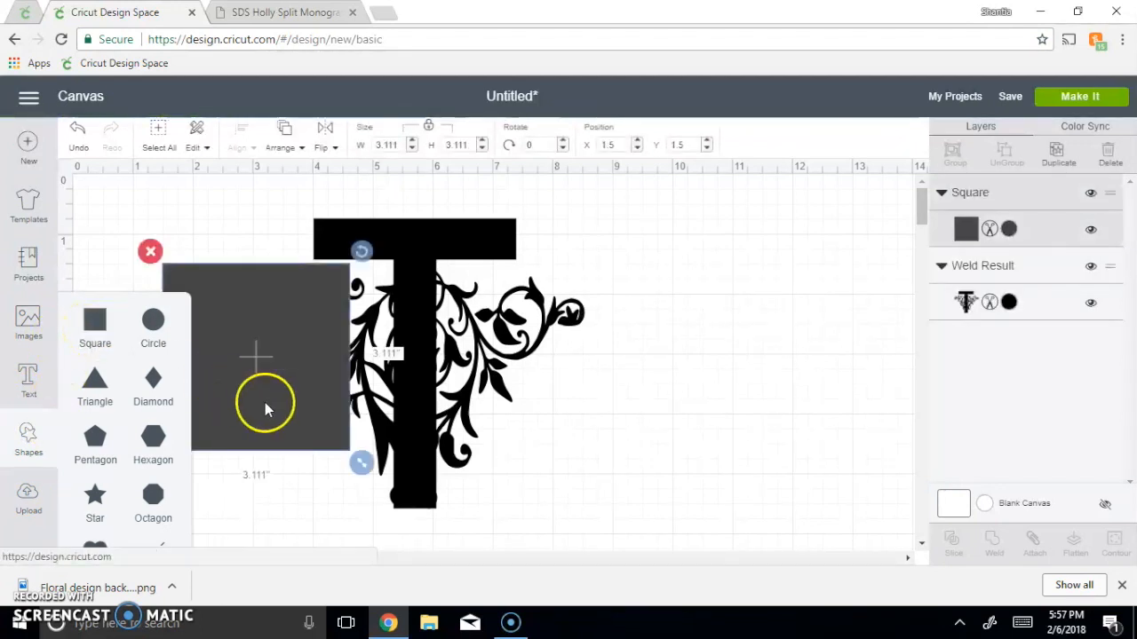
drag(319, 360, 287, 399)
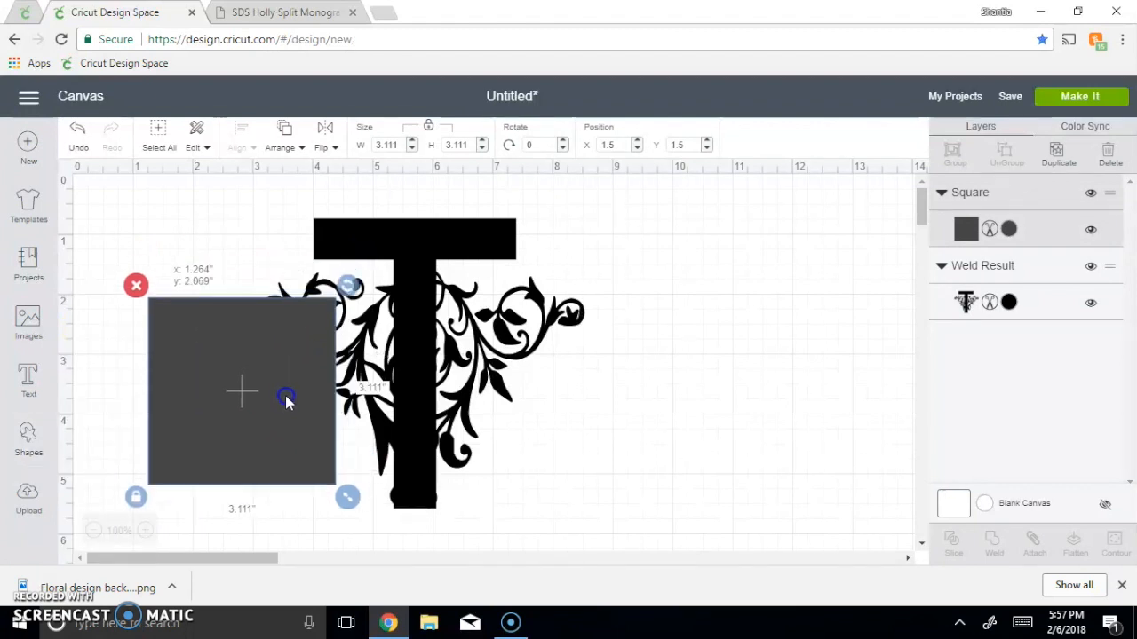
drag(344, 500, 755, 348)
drag(690, 314, 614, 401)
click(433, 368)
drag(433, 367, 490, 368)
drag(656, 408, 614, 406)
mouse_move(543, 384)
mouse_down()
mouse_move(531, 376)
mouse_move(543, 376)
mouse_up()
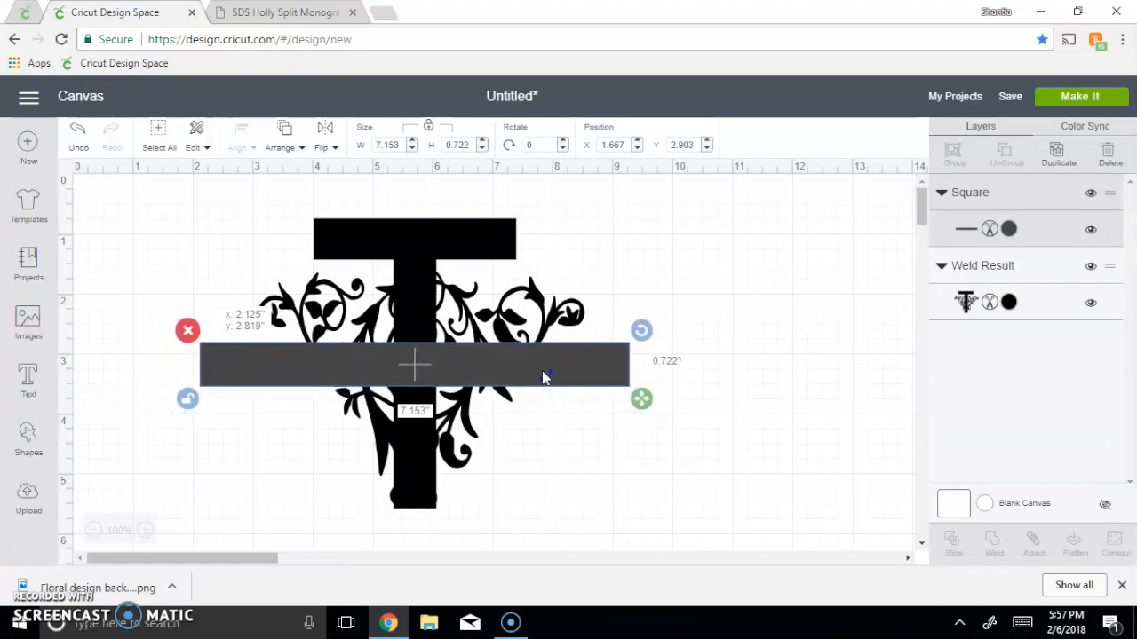
Step: Shorten the horizontal bar to roughly the width of the floral design and centre it across the T's stem
drag(641, 403, 538, 405)
drag(363, 369, 420, 368)
click(601, 478)
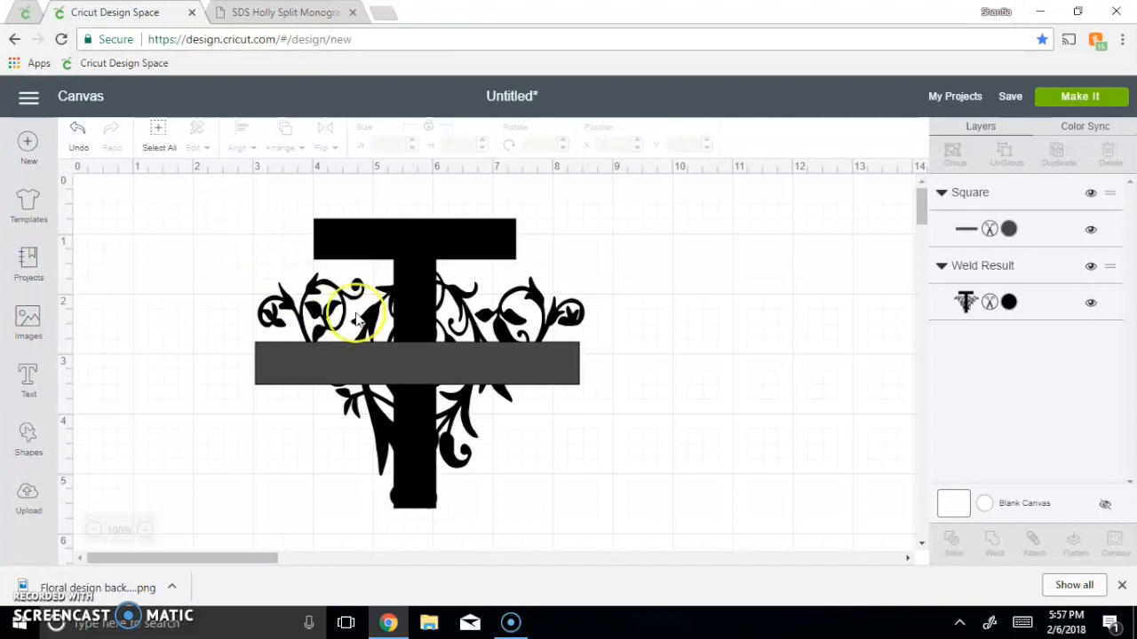
Step: Recolour the horizontal bar black and nudge it up slightly to about Y 2.79
click(989, 233)
click(759, 259)
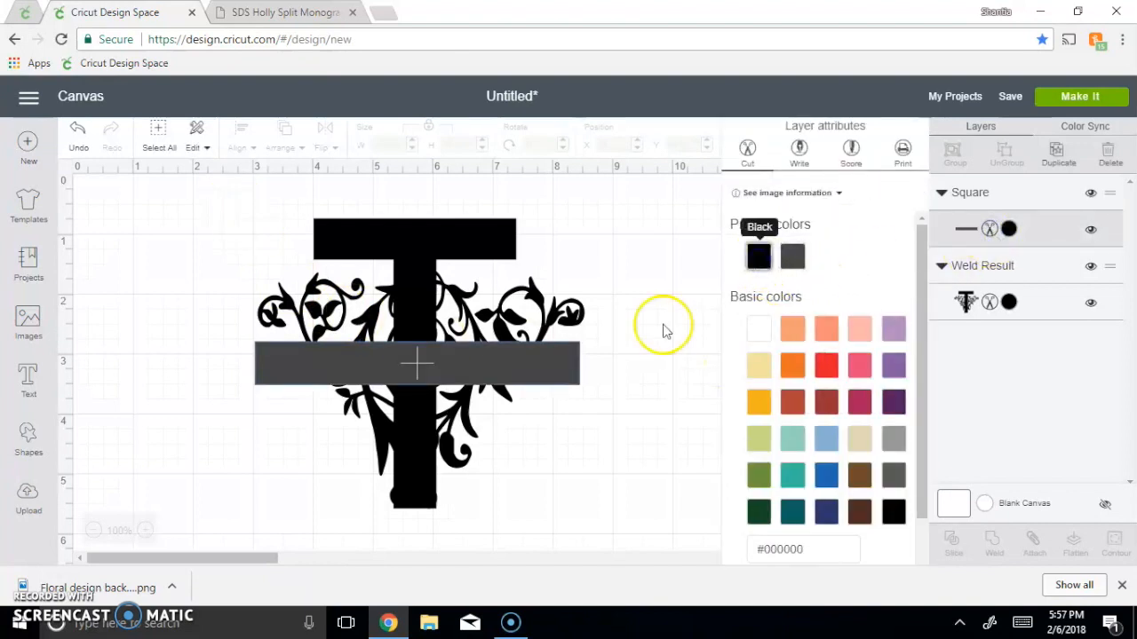
click(659, 338)
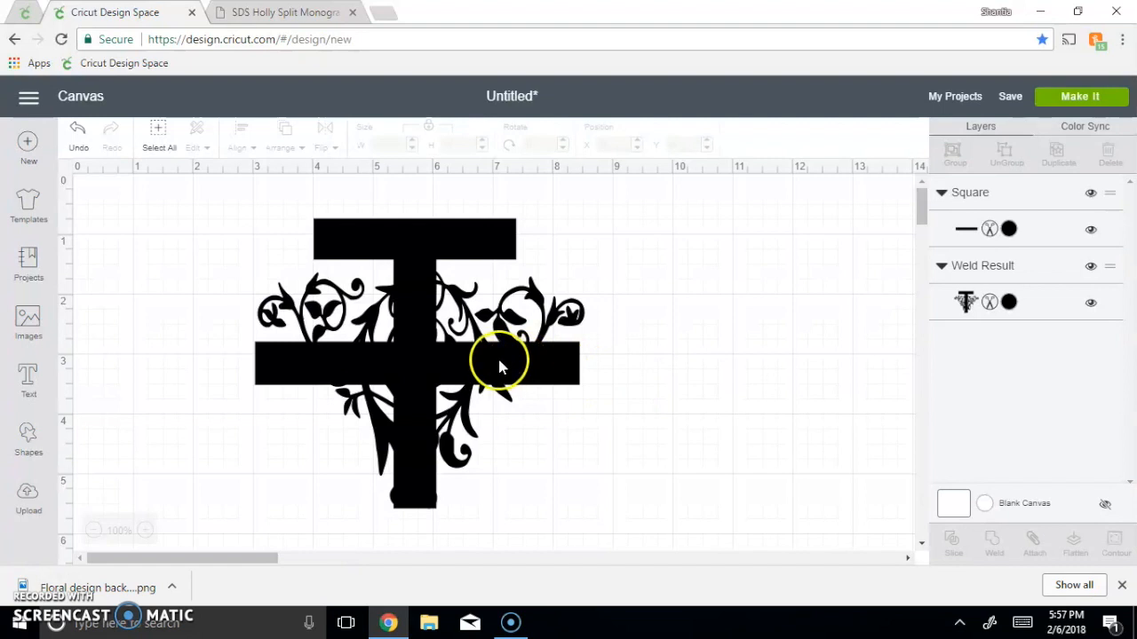
click(469, 369)
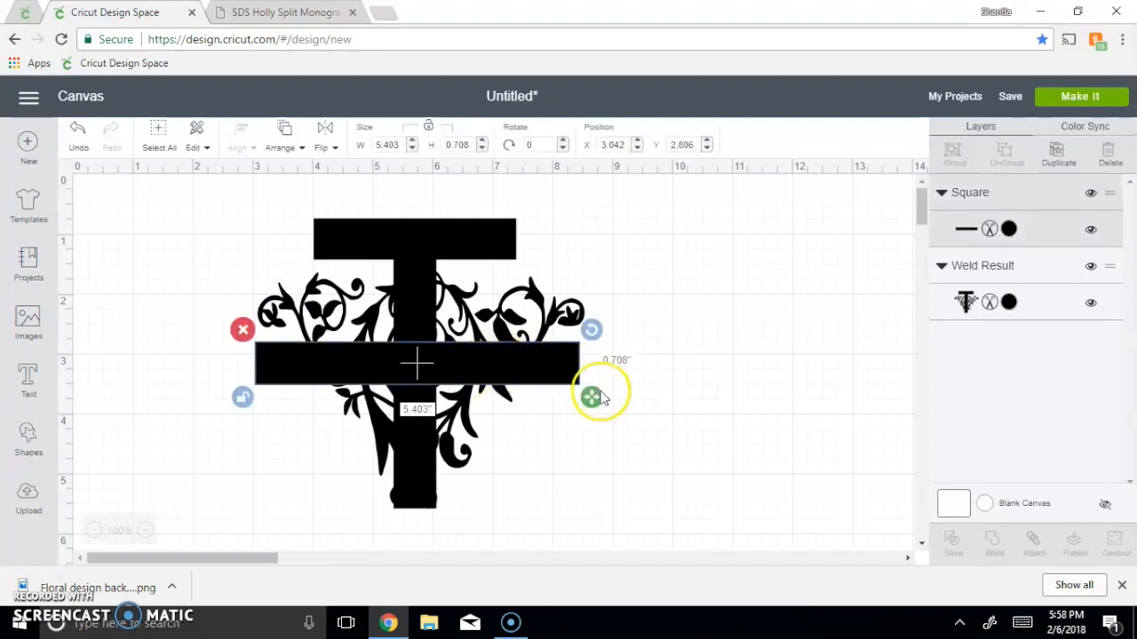
click(636, 404)
click(545, 372)
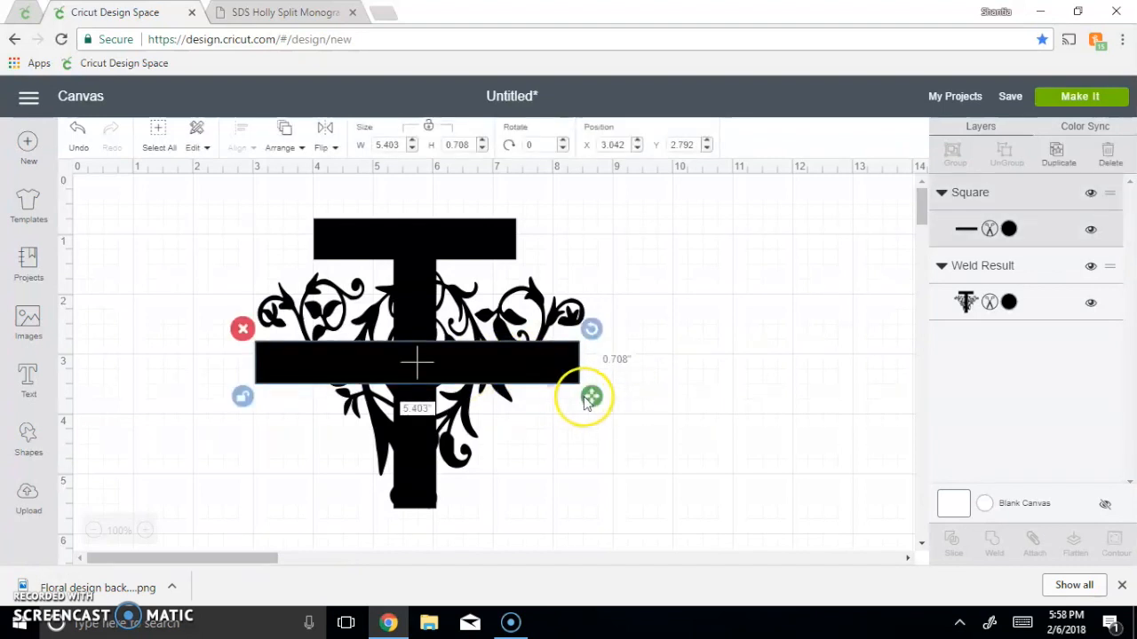
drag(533, 364, 533, 361)
Step: Stretch the welded floral T slightly taller, to about 5 inches, keeping its width nearly the same
click(401, 473)
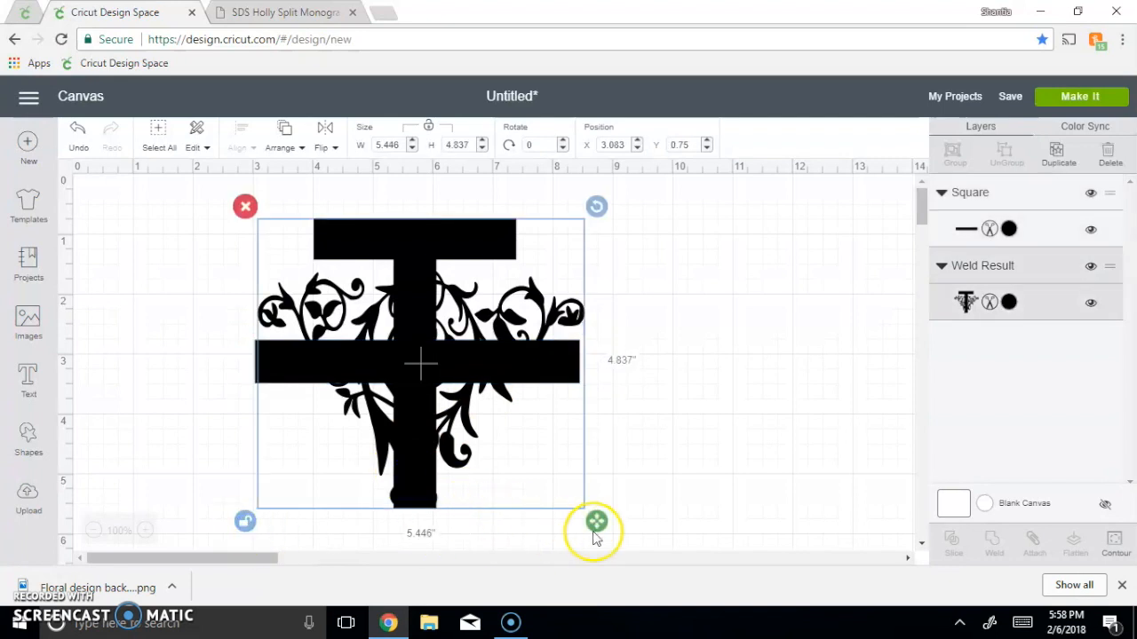
drag(596, 530, 596, 538)
click(685, 504)
Step: Raise the horizontal bar to about Y 2.68 and resize it to about 5.39 by 0.72 inches
click(486, 358)
drag(485, 357, 485, 355)
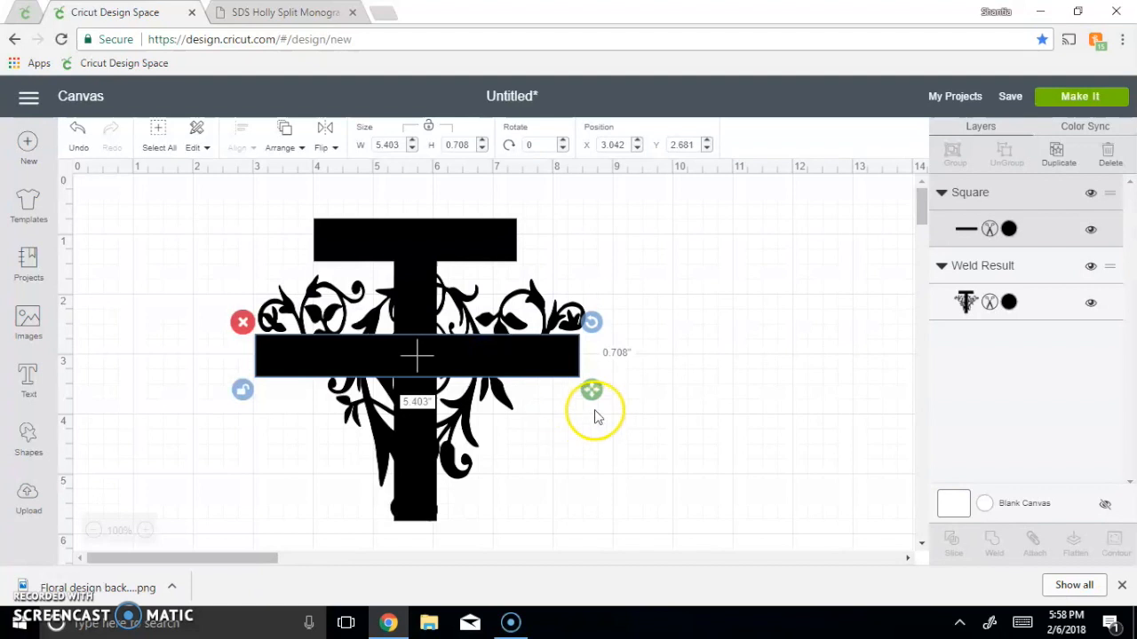
drag(593, 405, 593, 405)
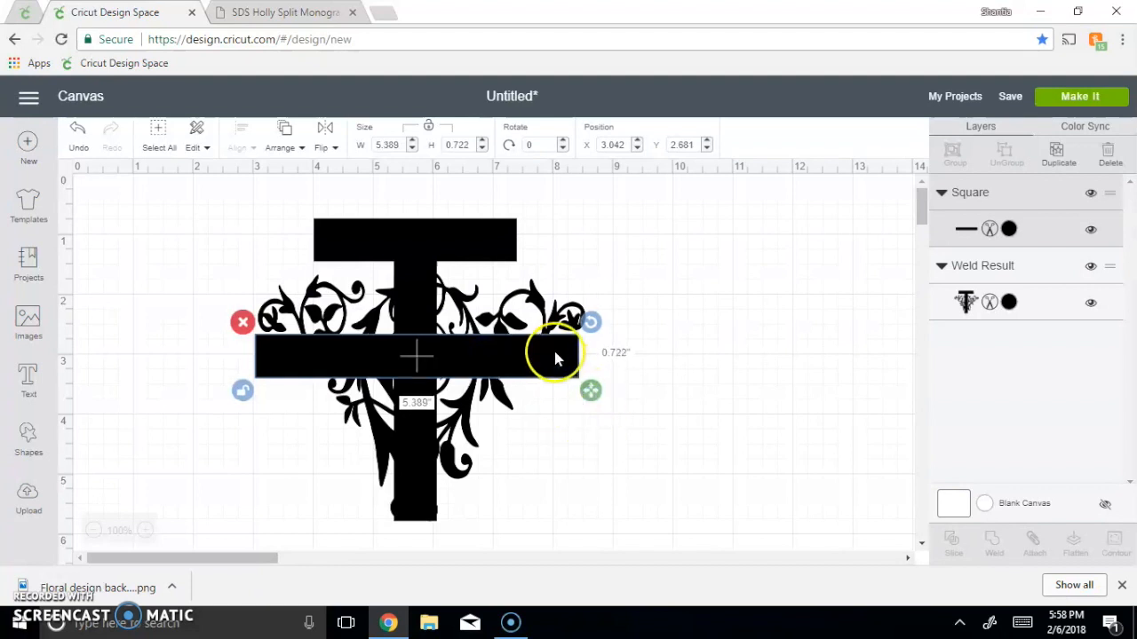
click(646, 435)
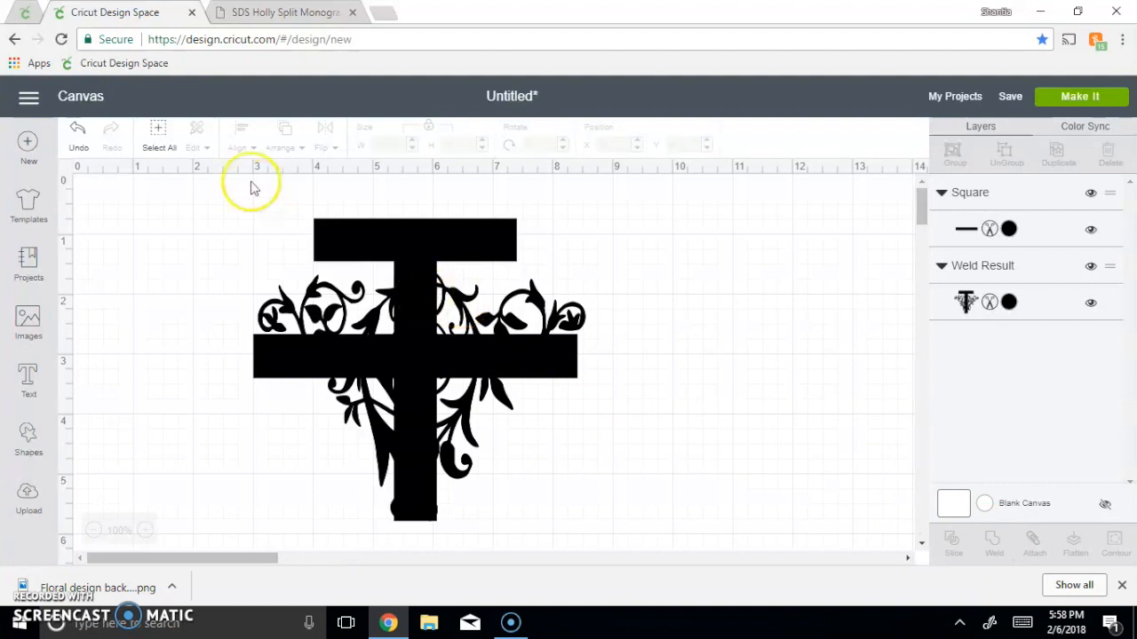
Step: Weld the horizontal bar to the floral T and nudge the welded shape down to about Y 0.86
drag(252, 227, 461, 502)
click(988, 549)
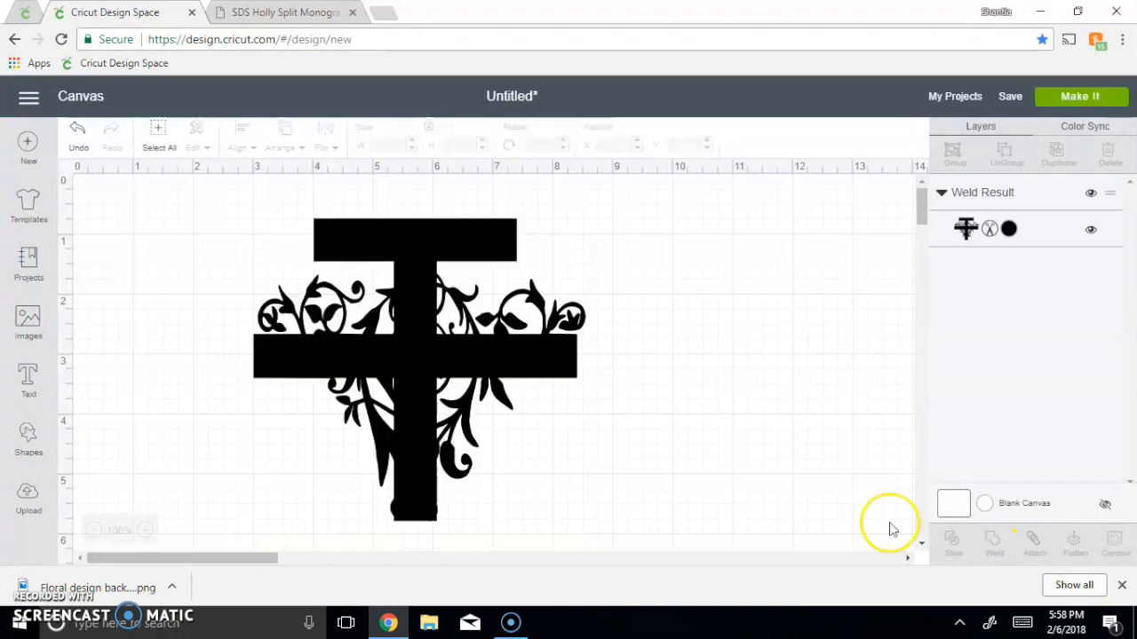
click(367, 266)
drag(403, 273, 407, 284)
click(631, 416)
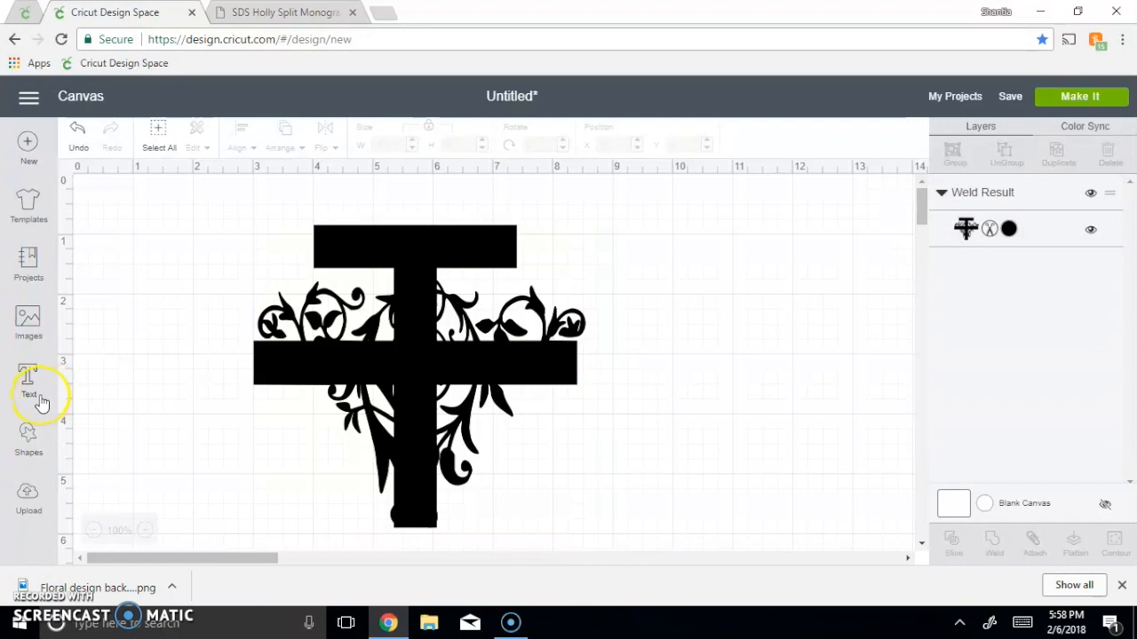
Step: Add a square and reshape it into a thin strip about 7.49 by 0.33 inches along the middle of the wide bar
click(28, 433)
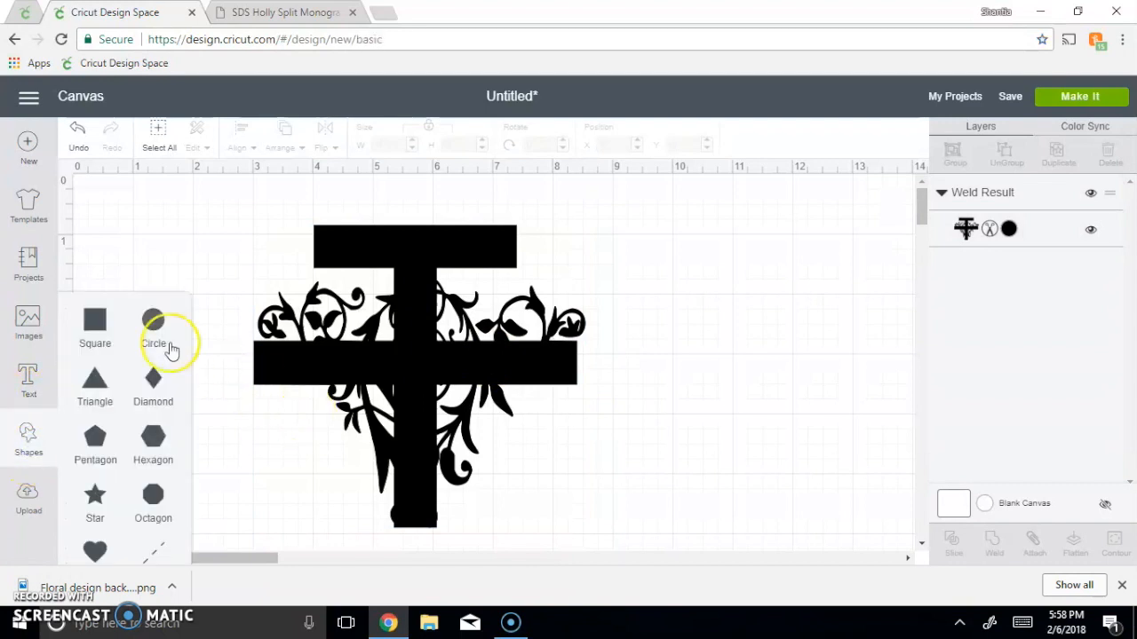
click(95, 322)
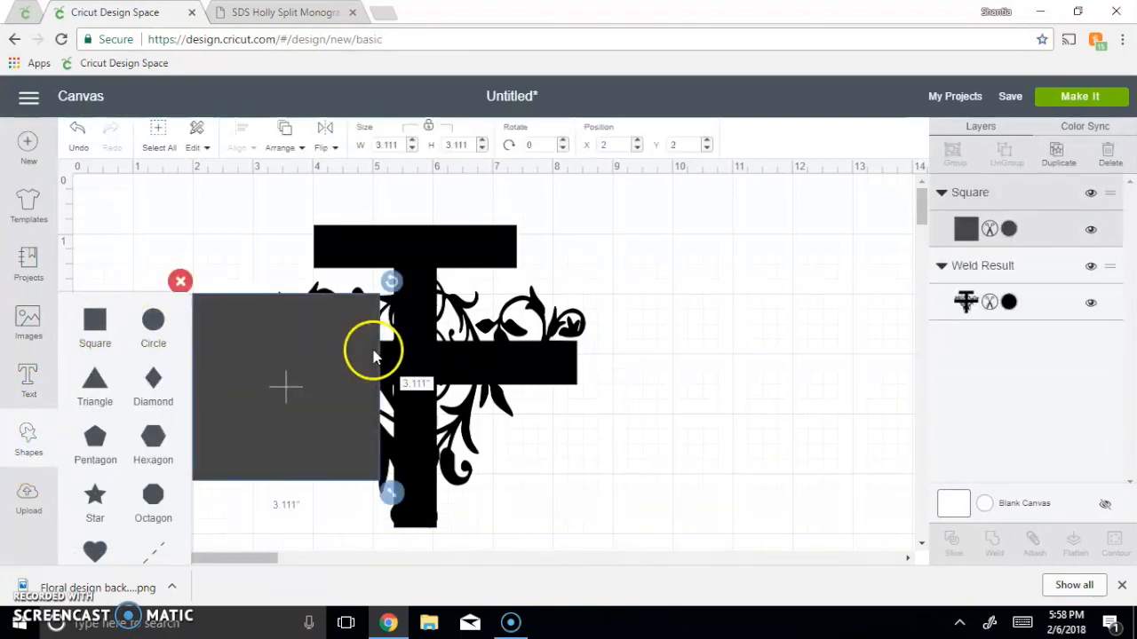
click(260, 505)
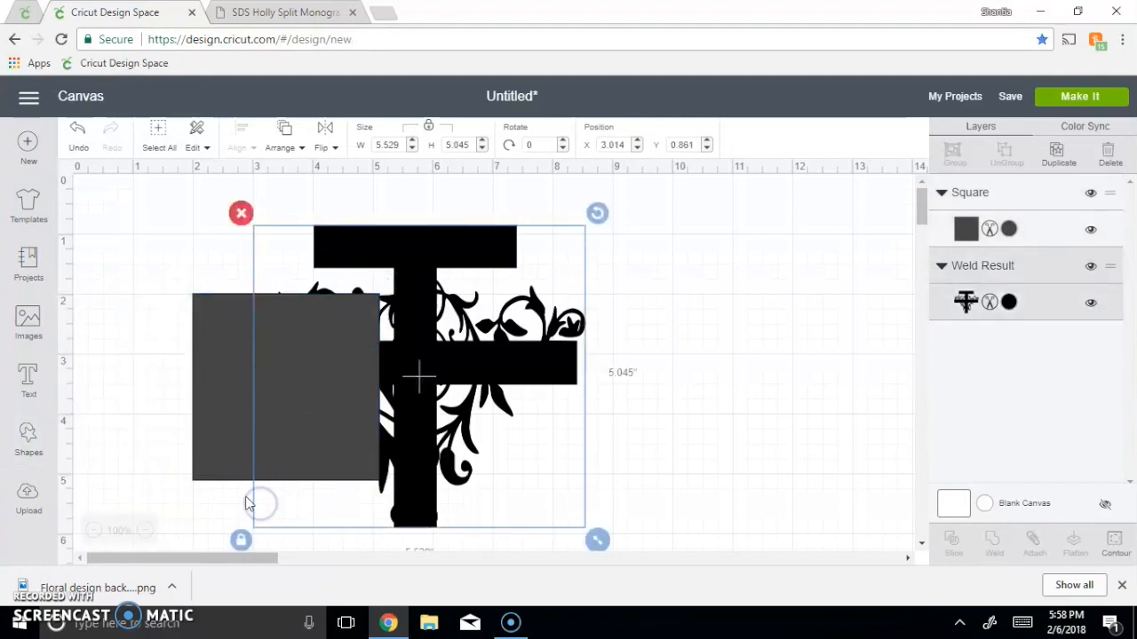
click(219, 434)
click(180, 491)
drag(391, 491, 654, 321)
drag(421, 308, 422, 370)
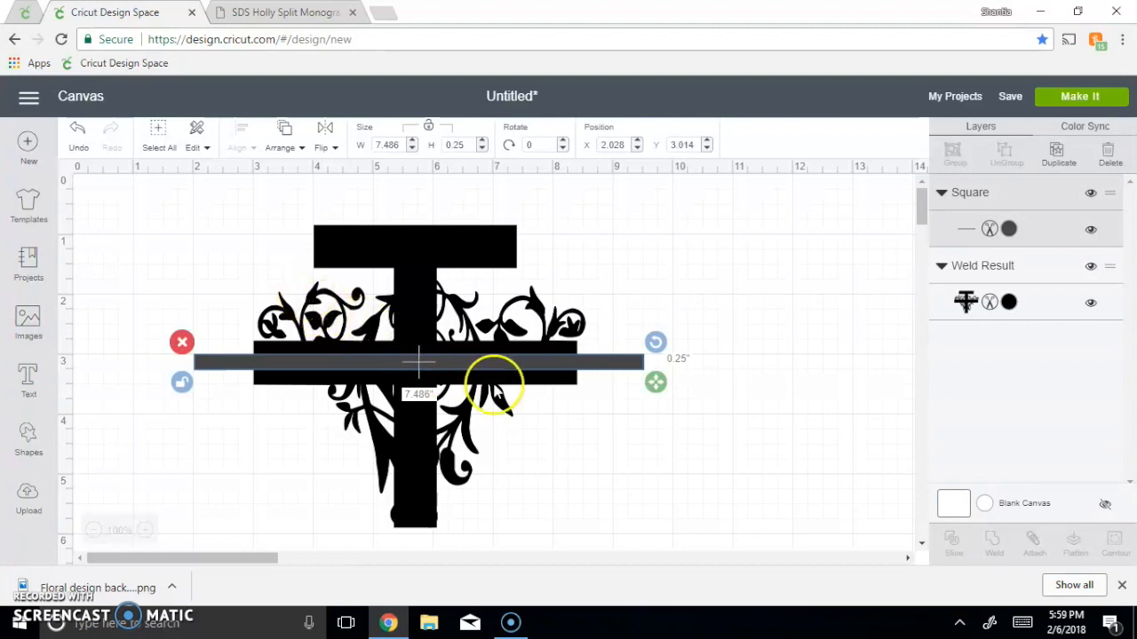
drag(628, 369, 664, 384)
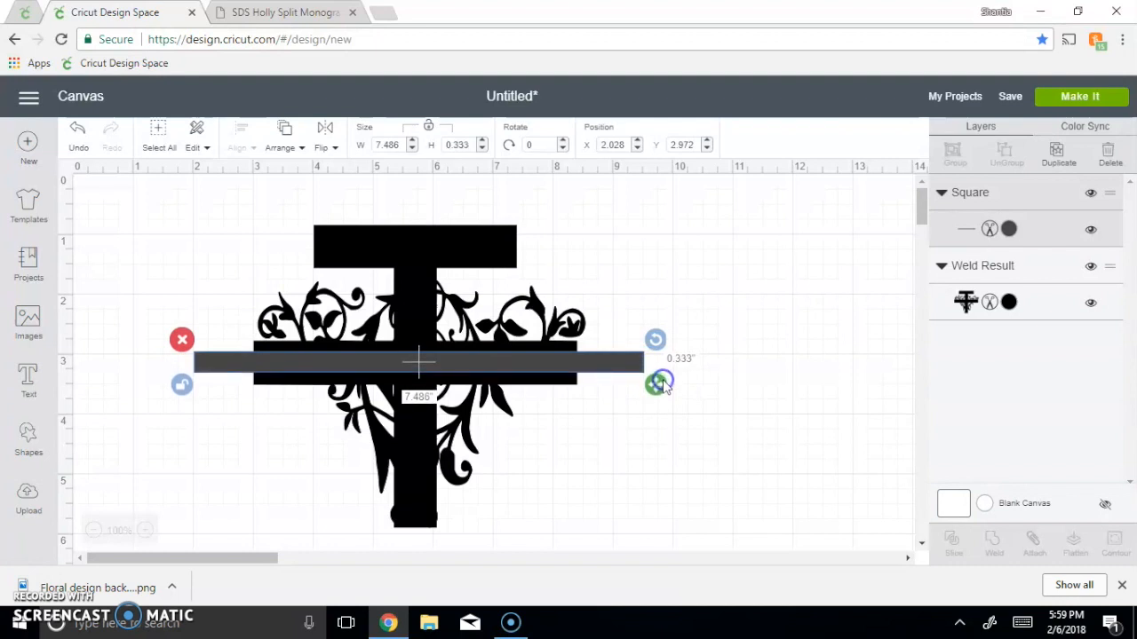
click(647, 435)
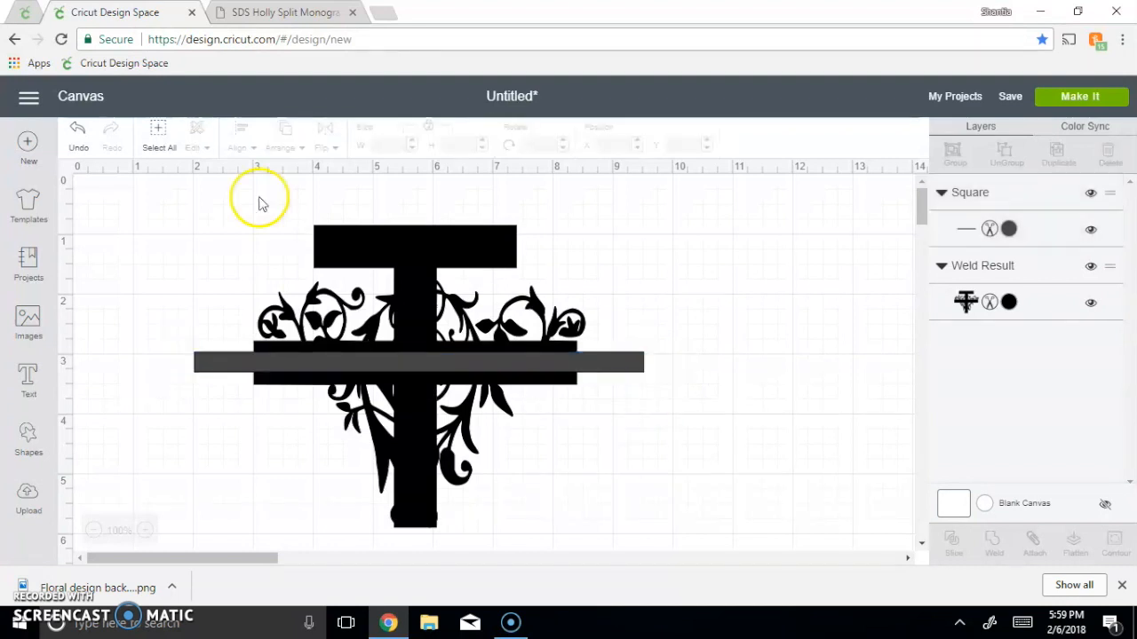
Step: Slice the welded T with the thin strip and move the sliced T away from the leftover pieces
drag(191, 219, 544, 531)
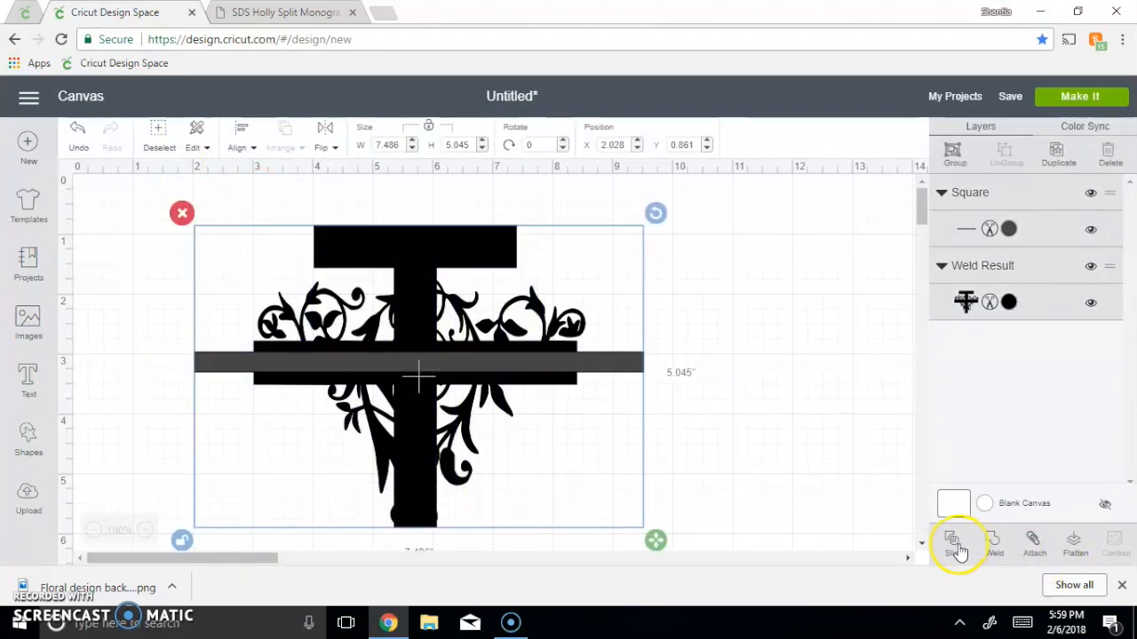
click(955, 545)
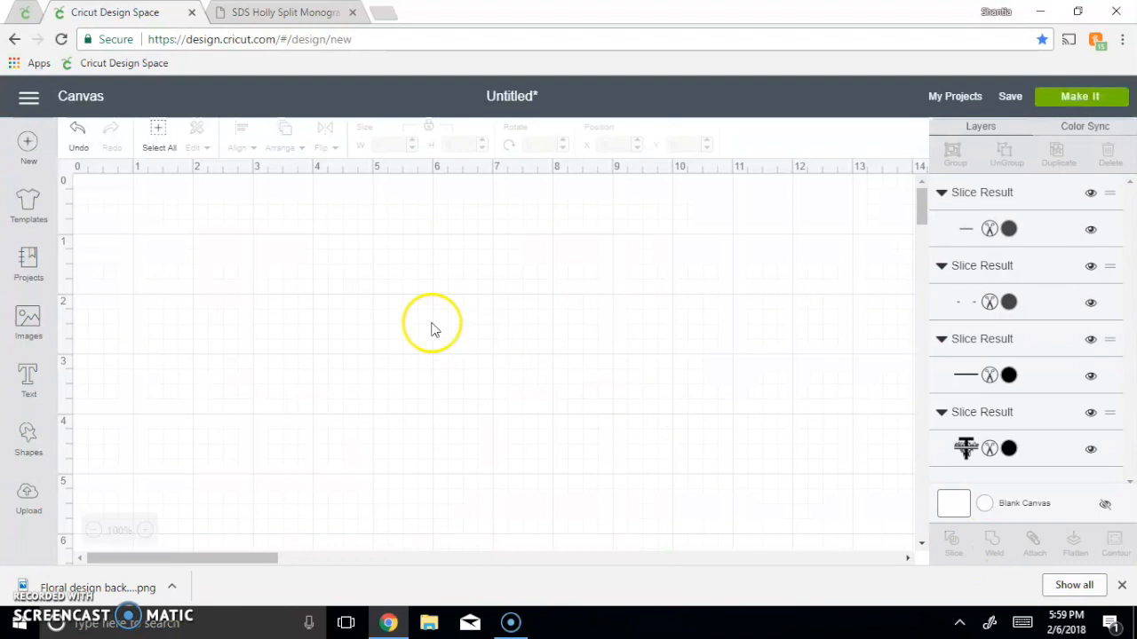
drag(407, 297, 683, 310)
Step: Delete the grey and black leftover strips from the slice, keeping only the split T
drag(299, 351, 246, 362)
click(174, 346)
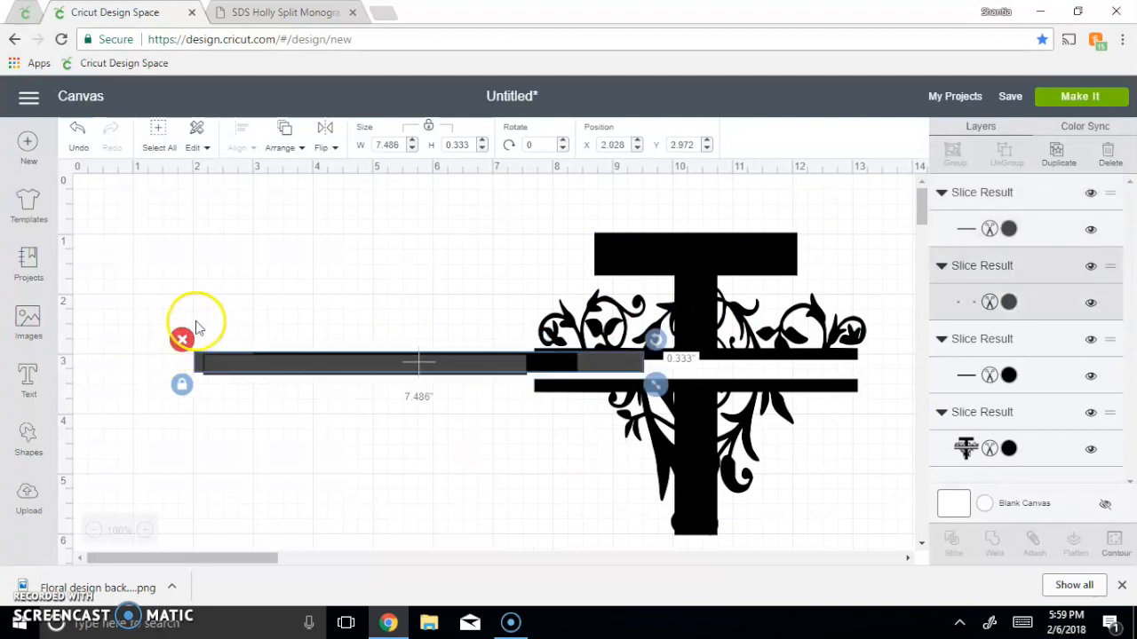
click(197, 325)
click(223, 373)
drag(190, 317, 229, 387)
click(181, 336)
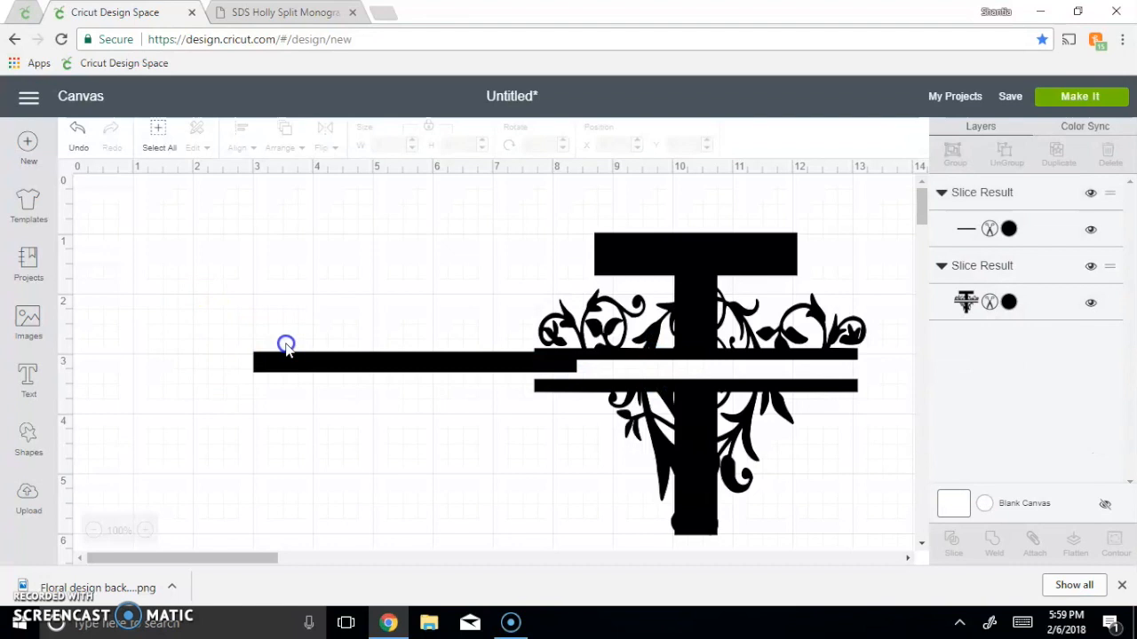
click(285, 355)
click(240, 338)
Step: Move the split T back to about X 3.11, Y 0.6
drag(710, 301, 433, 297)
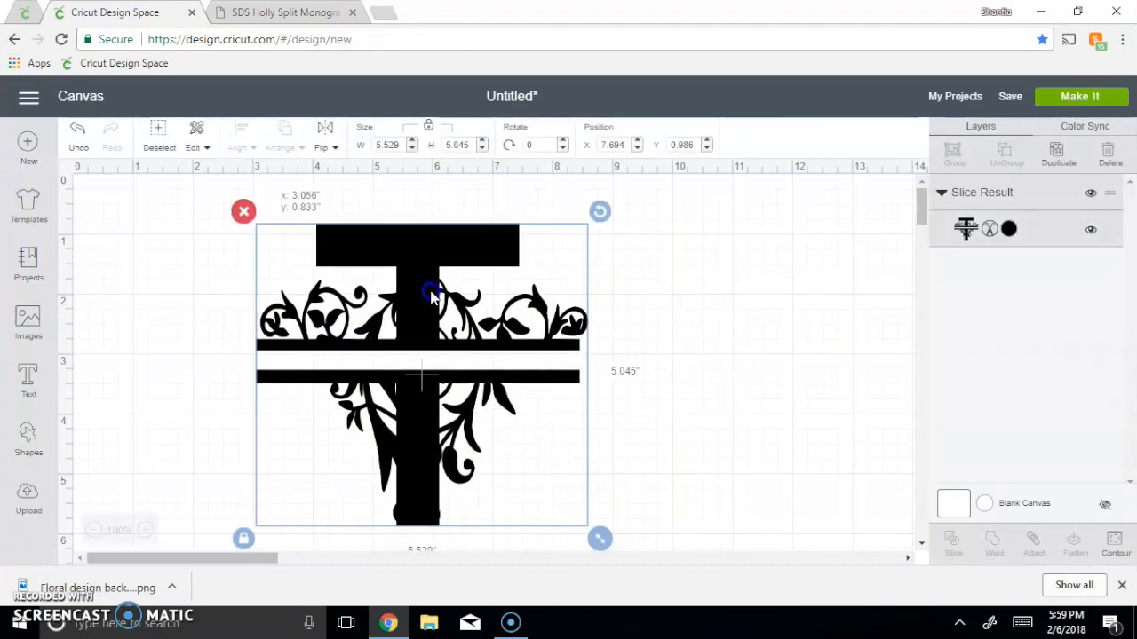
click(675, 356)
drag(457, 397, 459, 386)
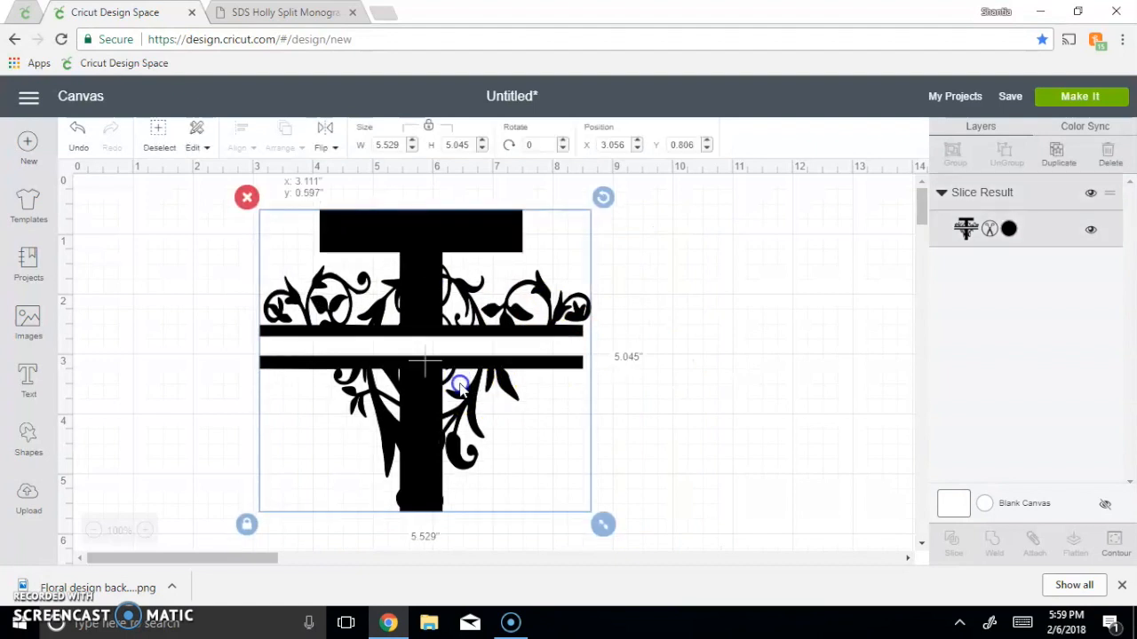
click(771, 405)
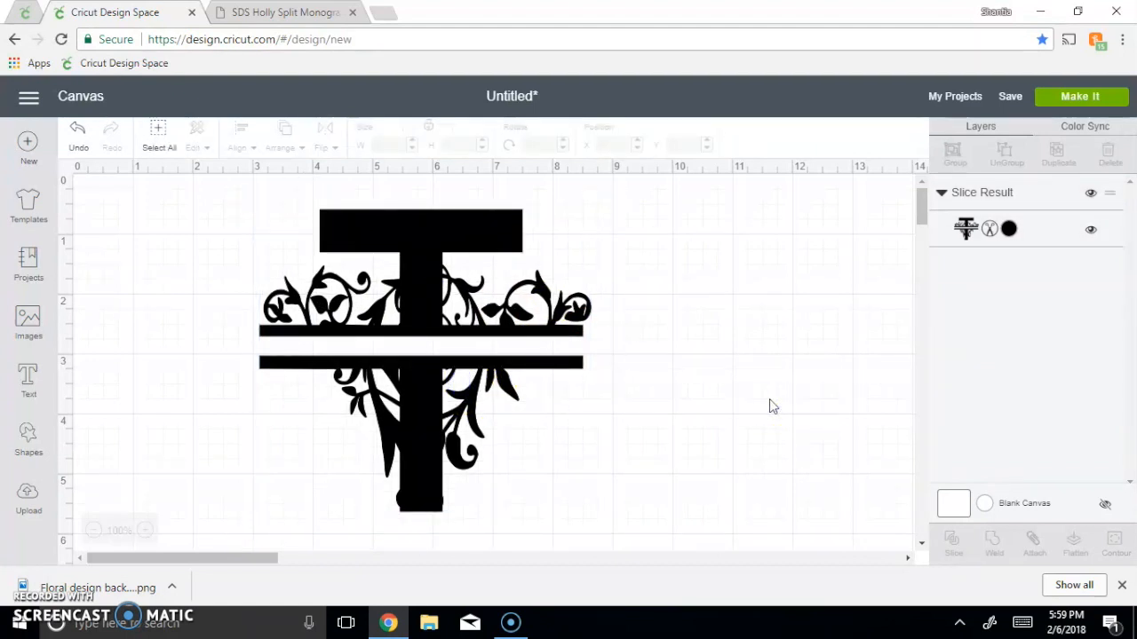
Step: Add a square, stretch it to about 6.86 by 3.47 inches, and place it over the lower half of the T
click(32, 373)
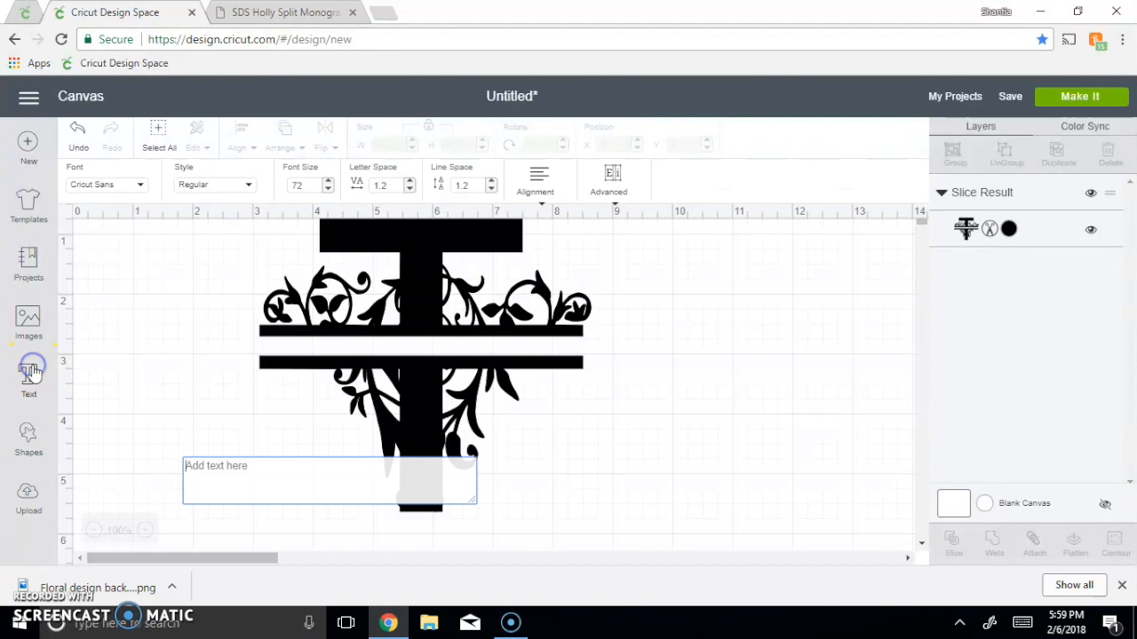
click(31, 430)
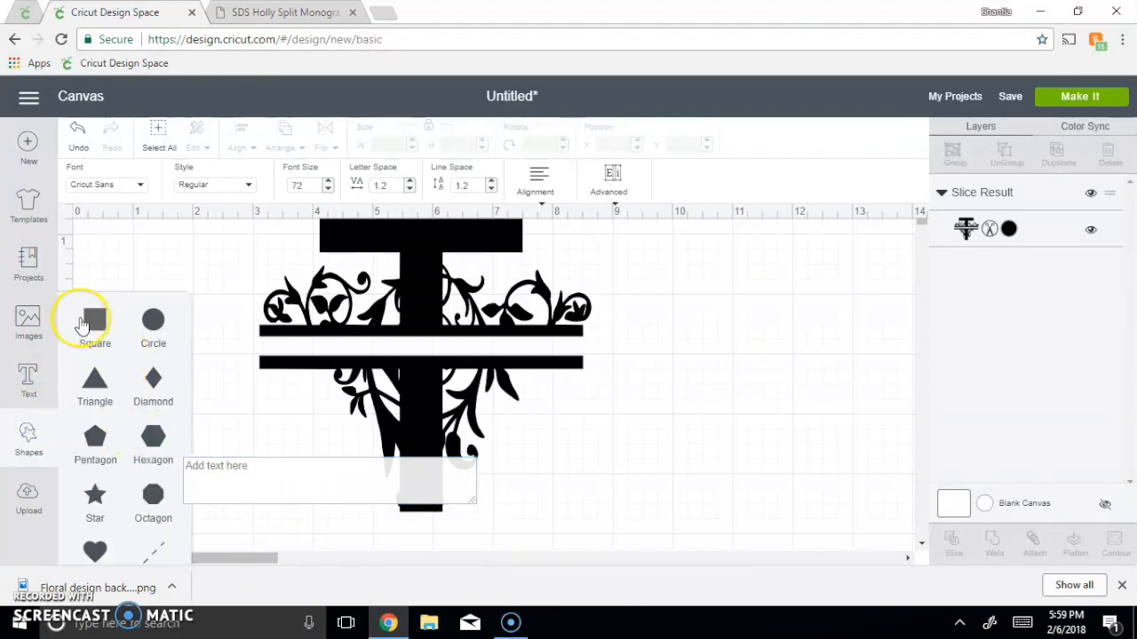
click(82, 325)
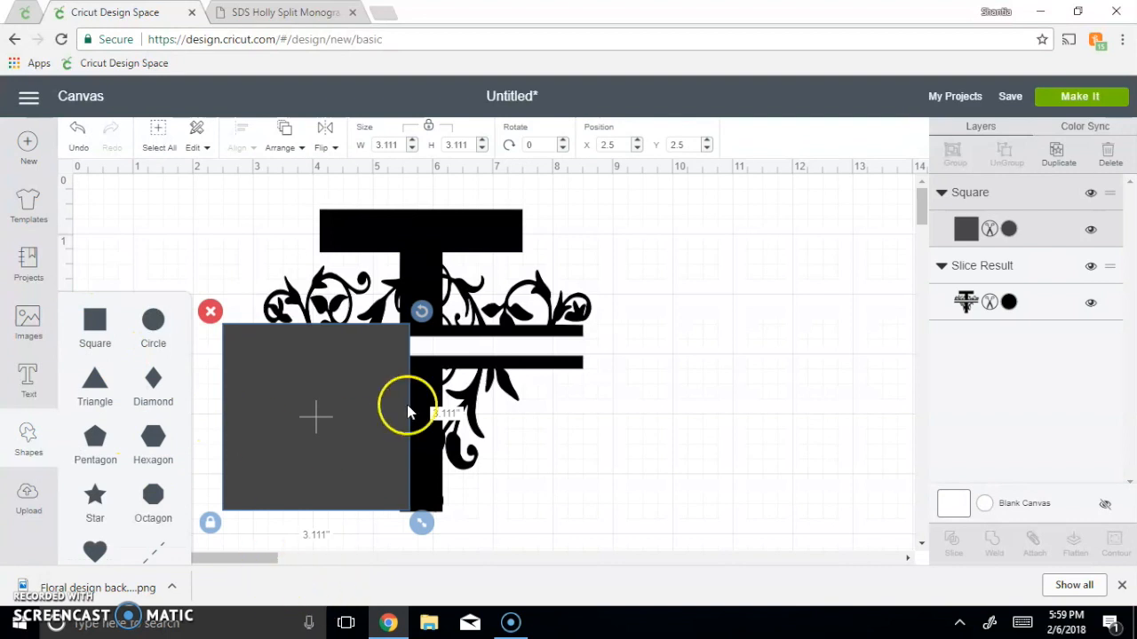
click(210, 522)
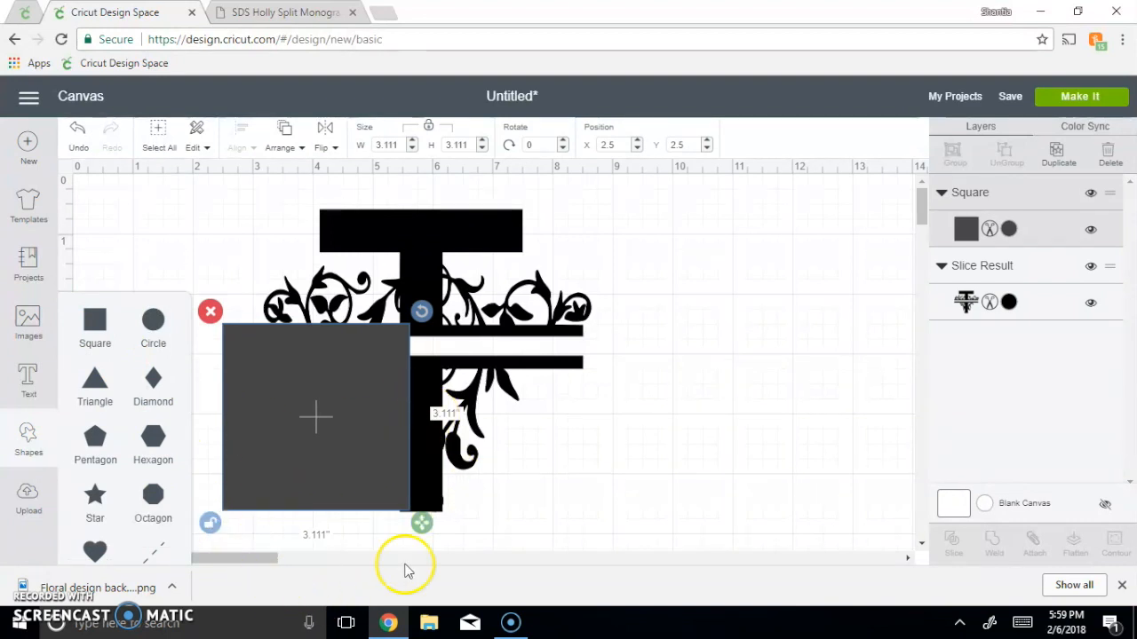
drag(421, 522, 651, 543)
drag(560, 478, 558, 502)
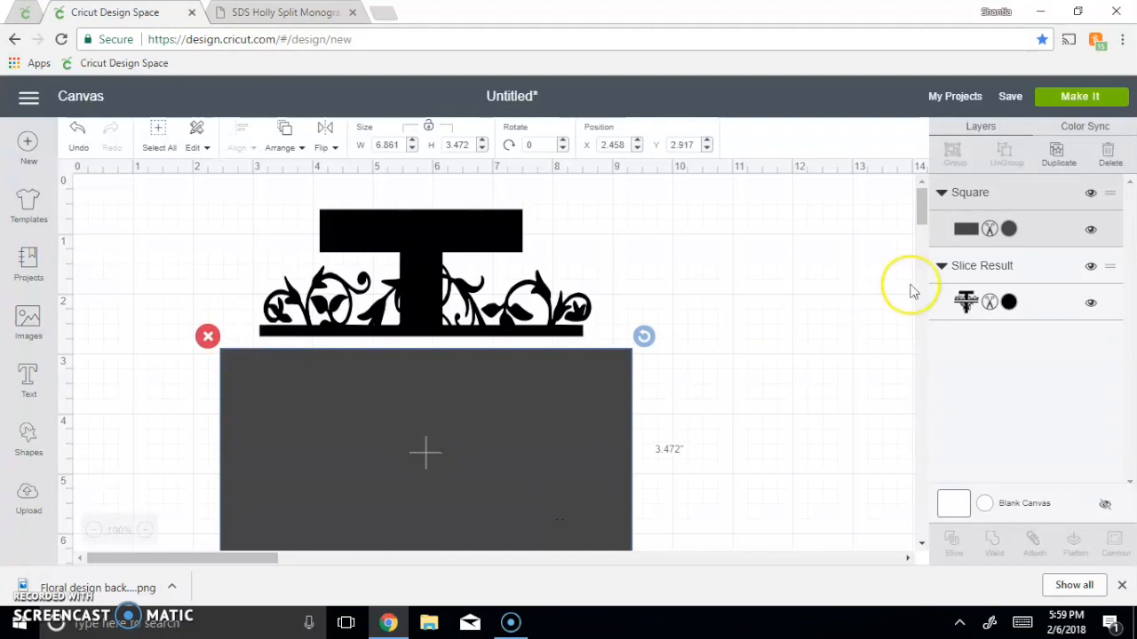
Step: Shorten the rectangle covering the lower half to about 3.07 inches high
click(923, 201)
drag(923, 201, 921, 211)
click(548, 371)
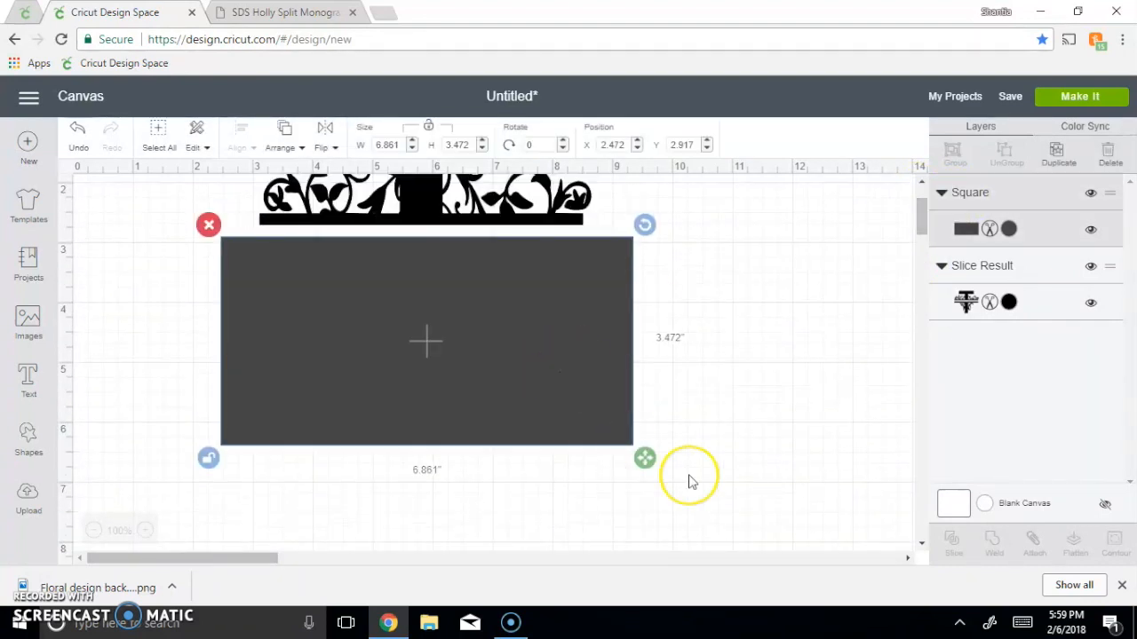
drag(646, 460, 643, 437)
click(909, 251)
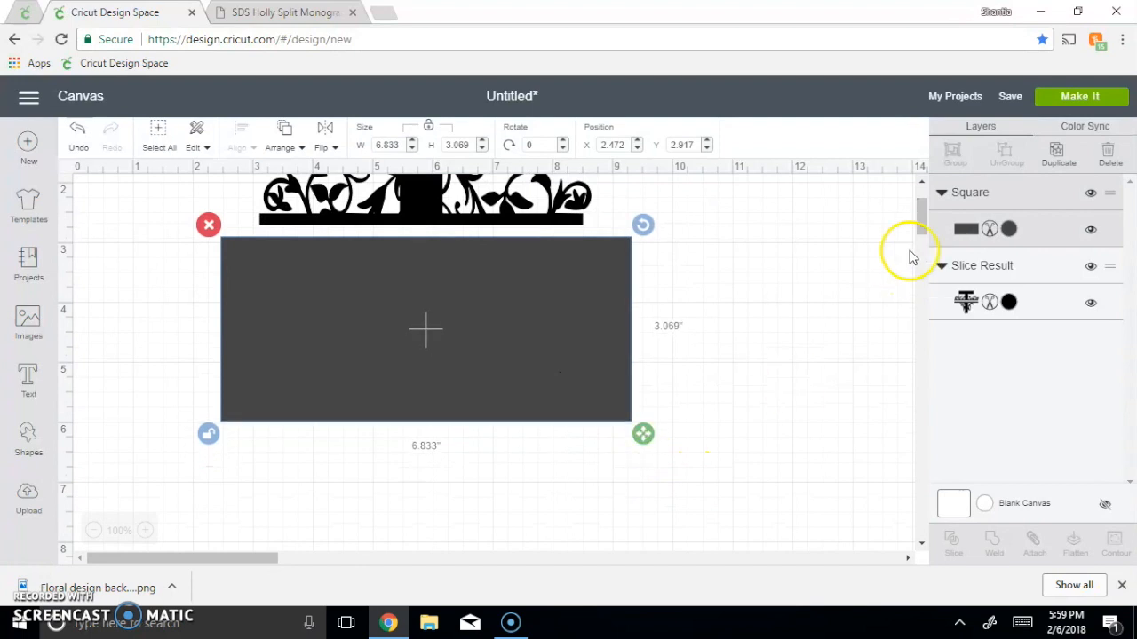
Step: Slice the split T with the rectangle to separate its upper and lower halves
scroll(909, 200, up, 3)
drag(233, 186, 523, 577)
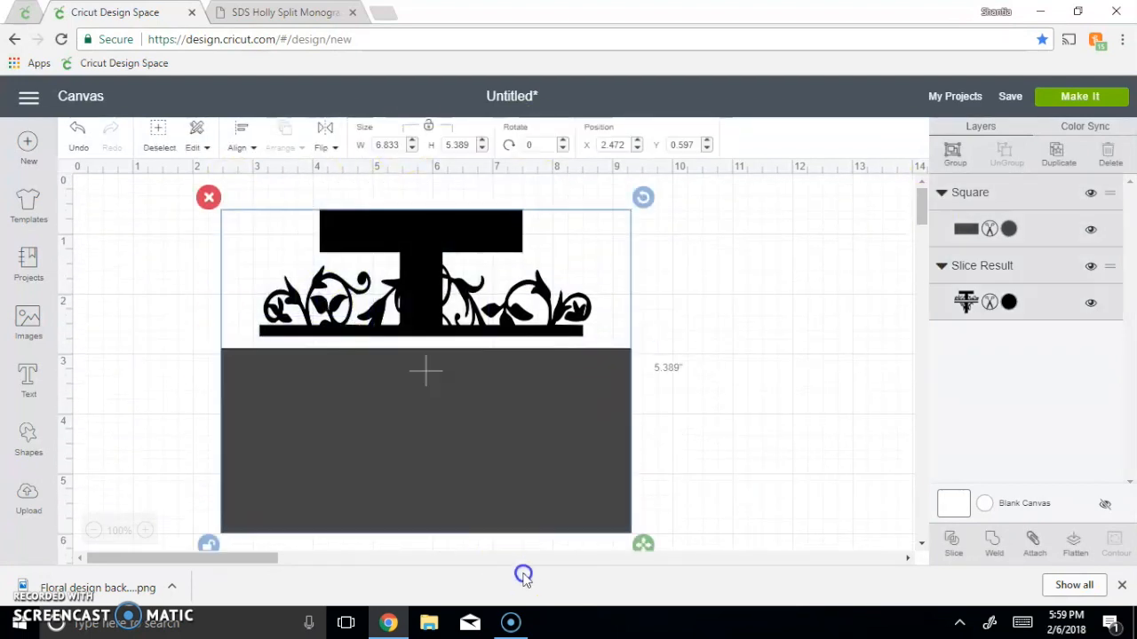
click(951, 546)
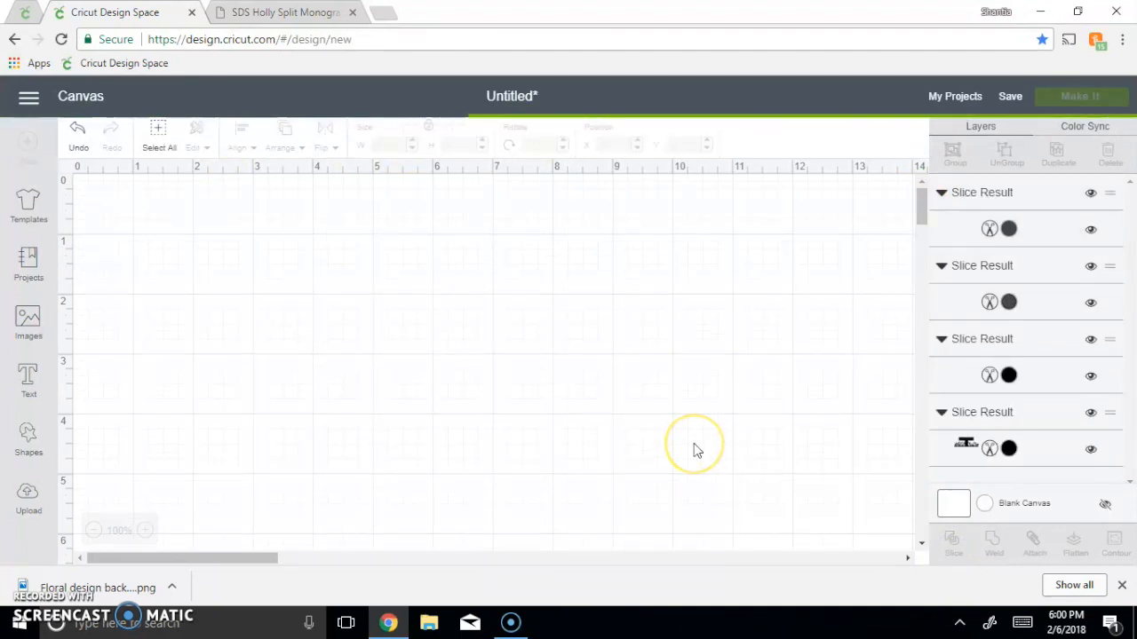
Step: Pull the sliced pieces apart and delete the leftover rectangle and the grey duplicate of the lower half
drag(441, 425, 785, 413)
drag(428, 273, 731, 251)
drag(573, 386, 420, 328)
drag(296, 332, 384, 271)
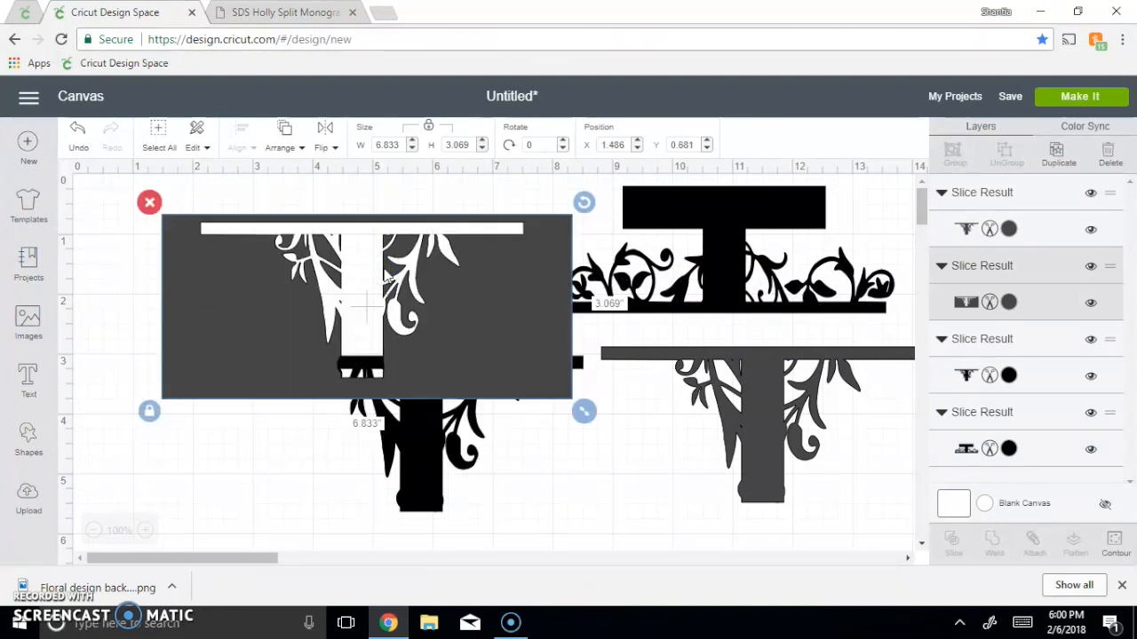
click(149, 202)
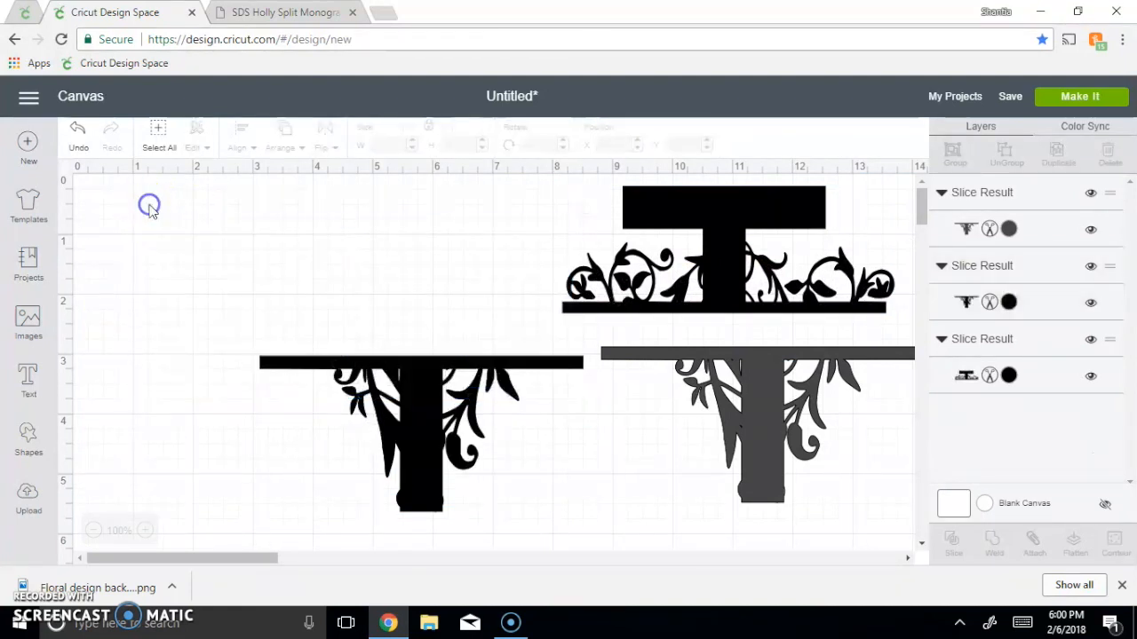
click(744, 407)
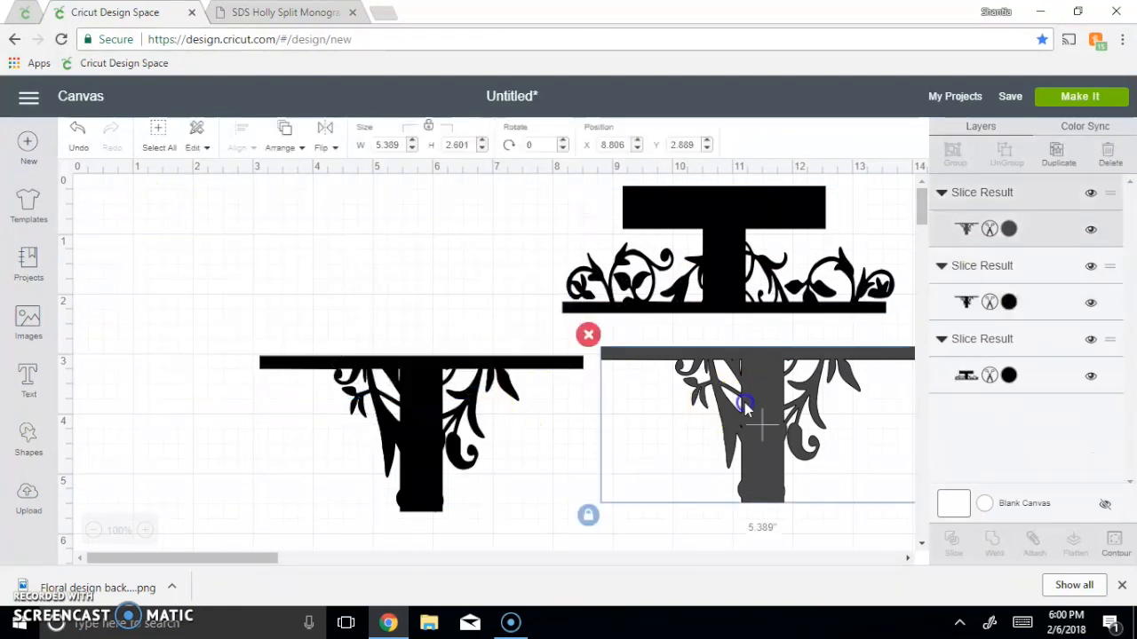
click(587, 335)
Step: Place the upper half of the T above the lower half, lining up their stems and leaving a narrow gap
drag(505, 388, 475, 392)
drag(719, 271, 389, 289)
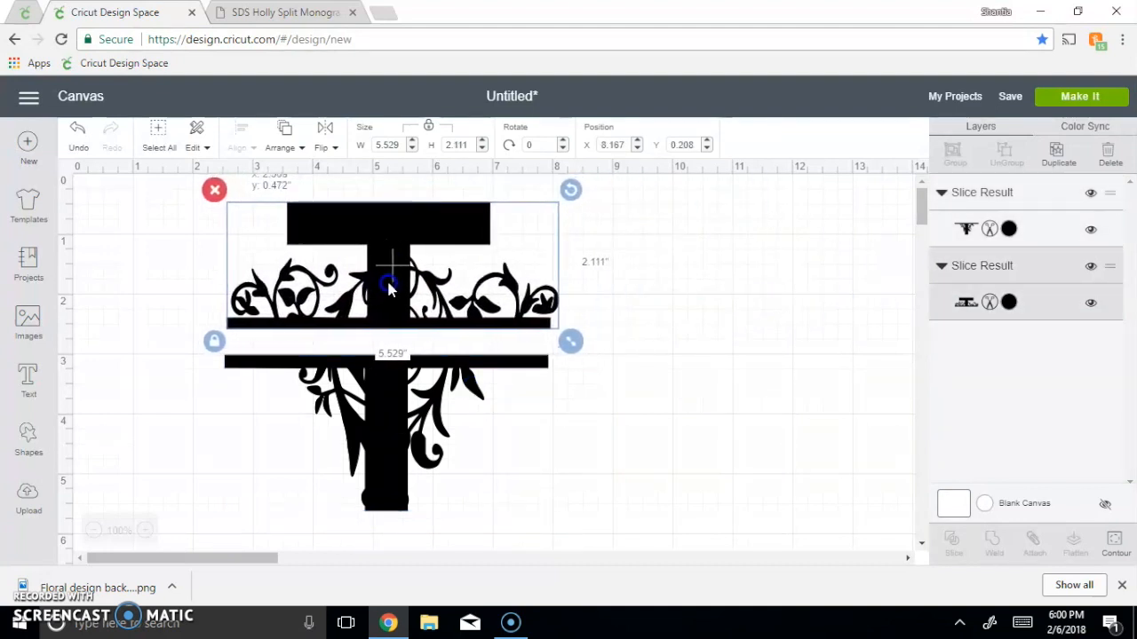
click(456, 444)
click(619, 451)
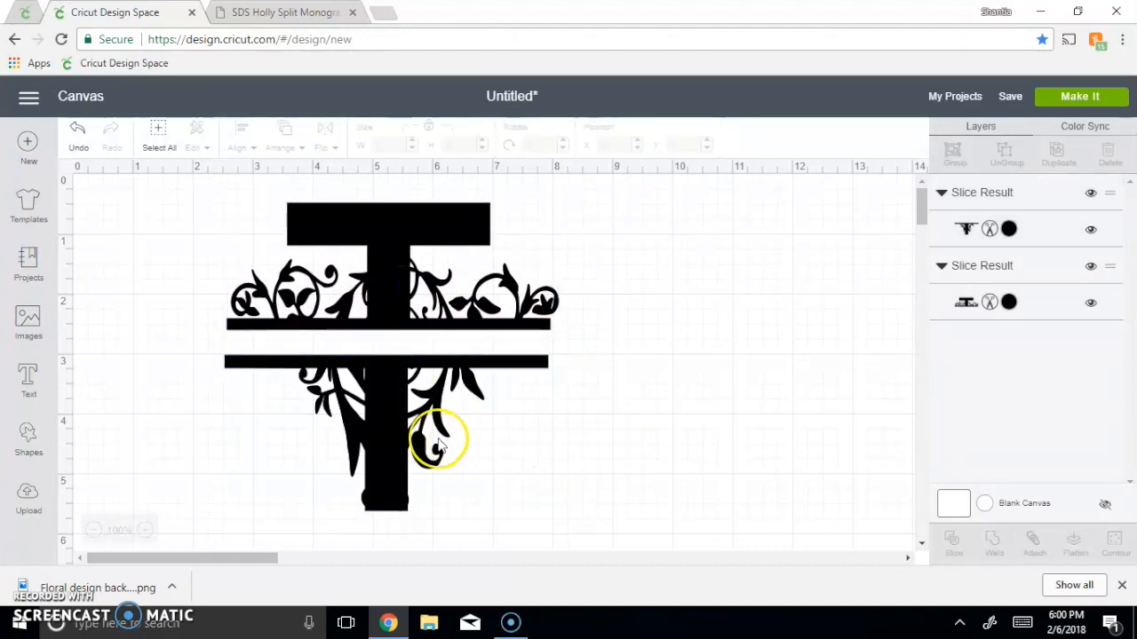
click(399, 462)
drag(400, 461, 405, 464)
click(605, 418)
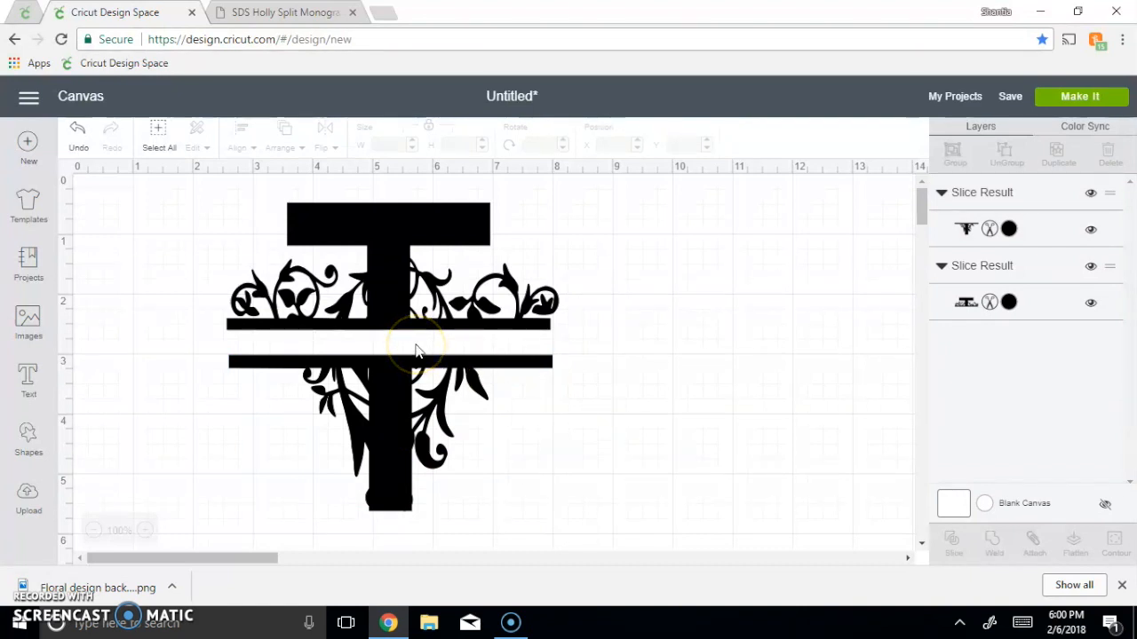
Step: Reposition the halves, with the upper at about X 1.89, Y 0.57 and the lower at about X 1.92, Y 3.28
click(347, 258)
click(152, 366)
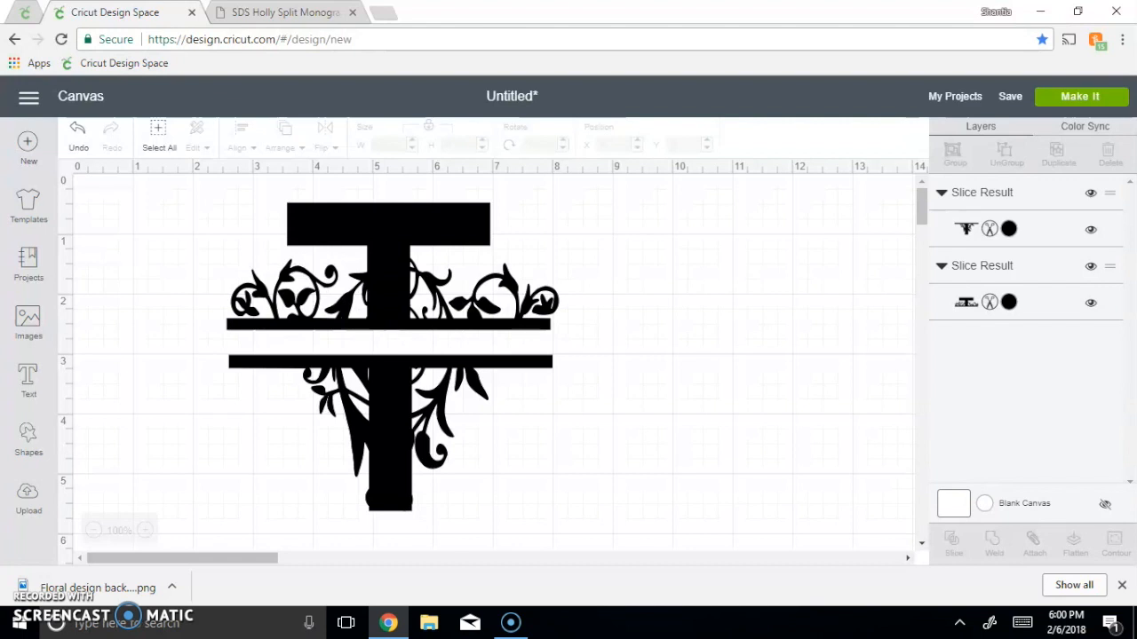
drag(396, 269, 648, 287)
drag(382, 418, 373, 460)
drag(643, 281, 354, 289)
drag(374, 458, 348, 461)
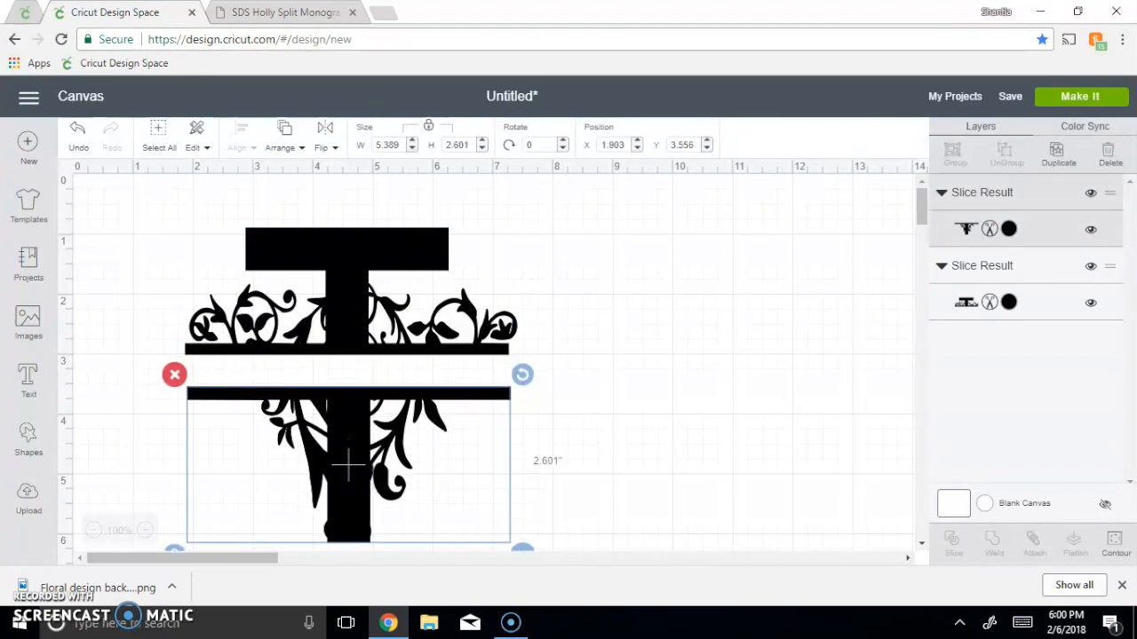
drag(349, 302, 350, 271)
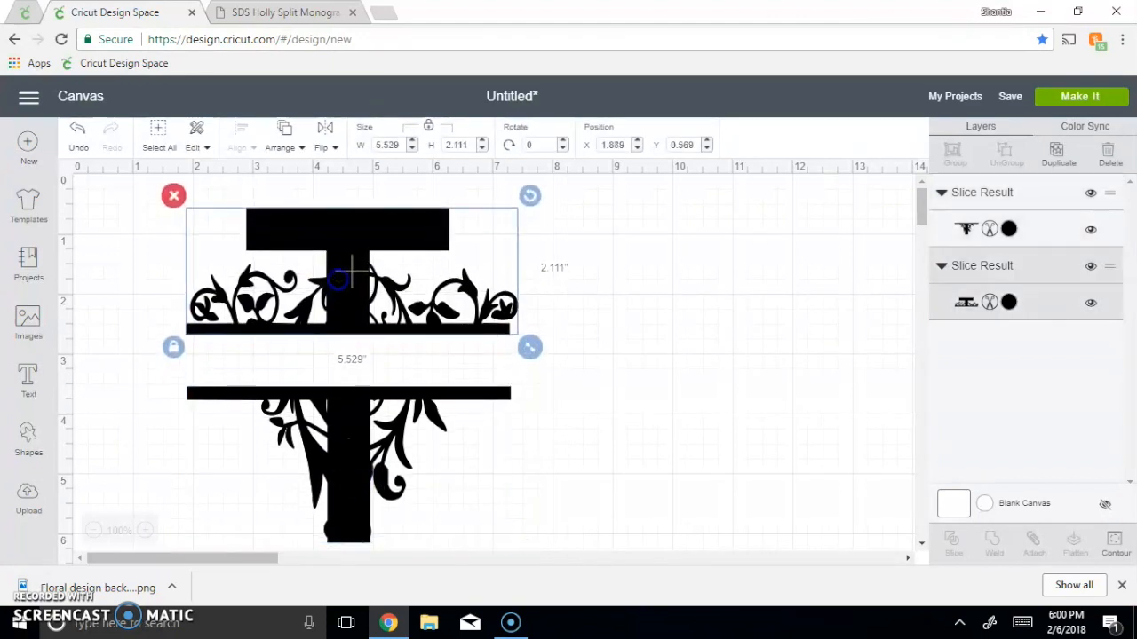
mouse_move(345, 466)
mouse_down()
mouse_move(343, 449)
mouse_move(329, 453)
mouse_up()
click(563, 442)
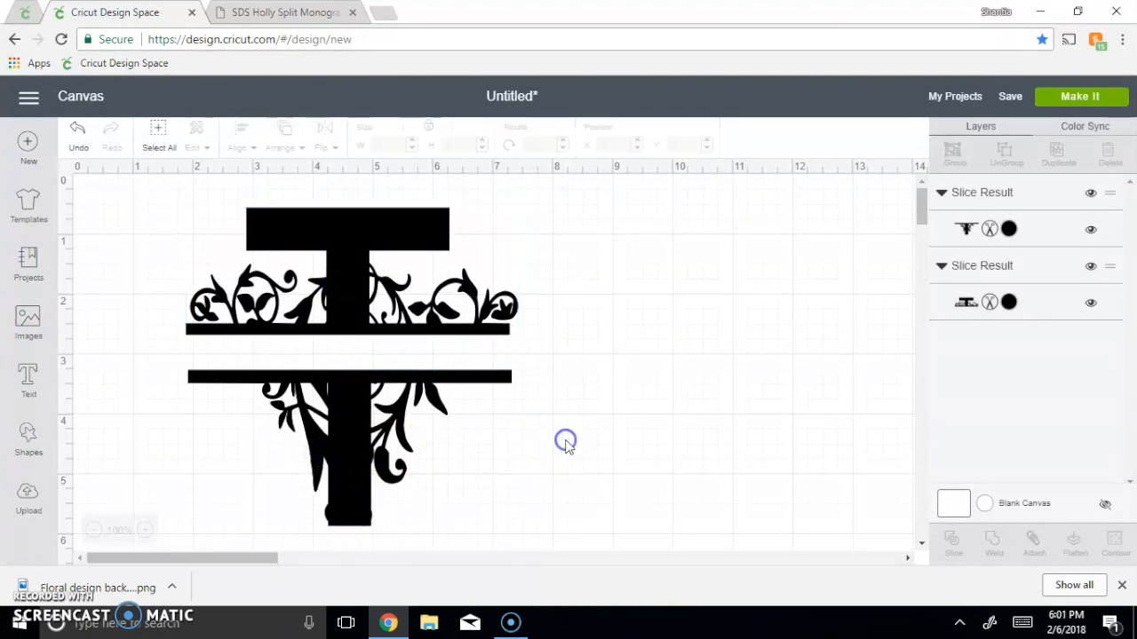
Step: Align the bars of both halves at about X 1.6 and lower the bottom half to widen the gap
drag(511, 376, 492, 383)
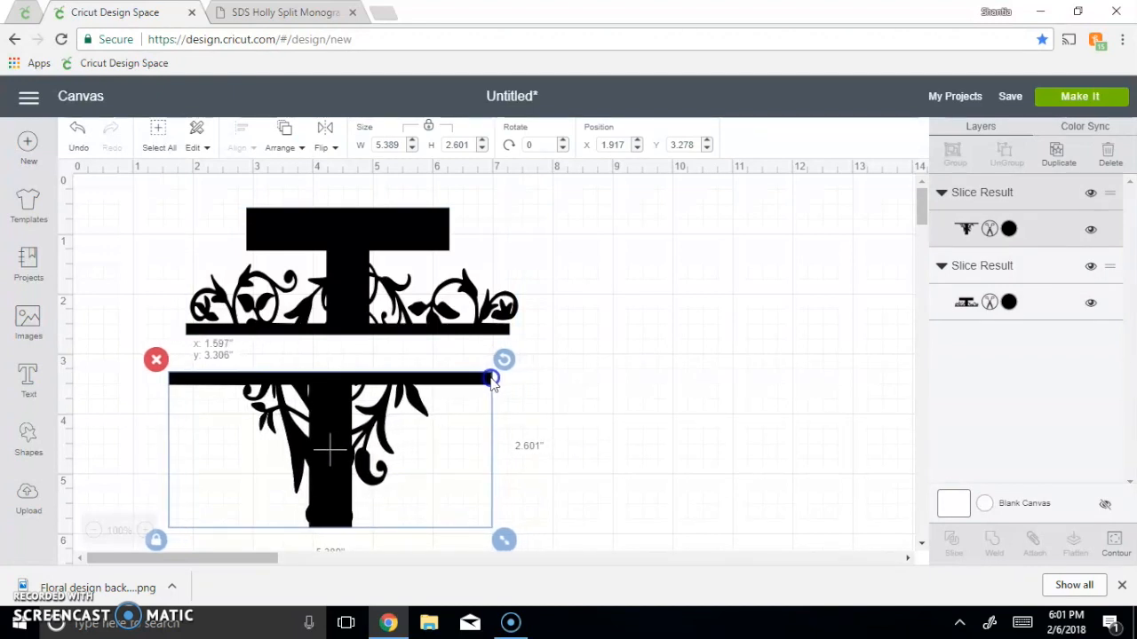
click(528, 392)
drag(504, 329, 484, 335)
click(569, 396)
drag(329, 410, 328, 430)
click(628, 470)
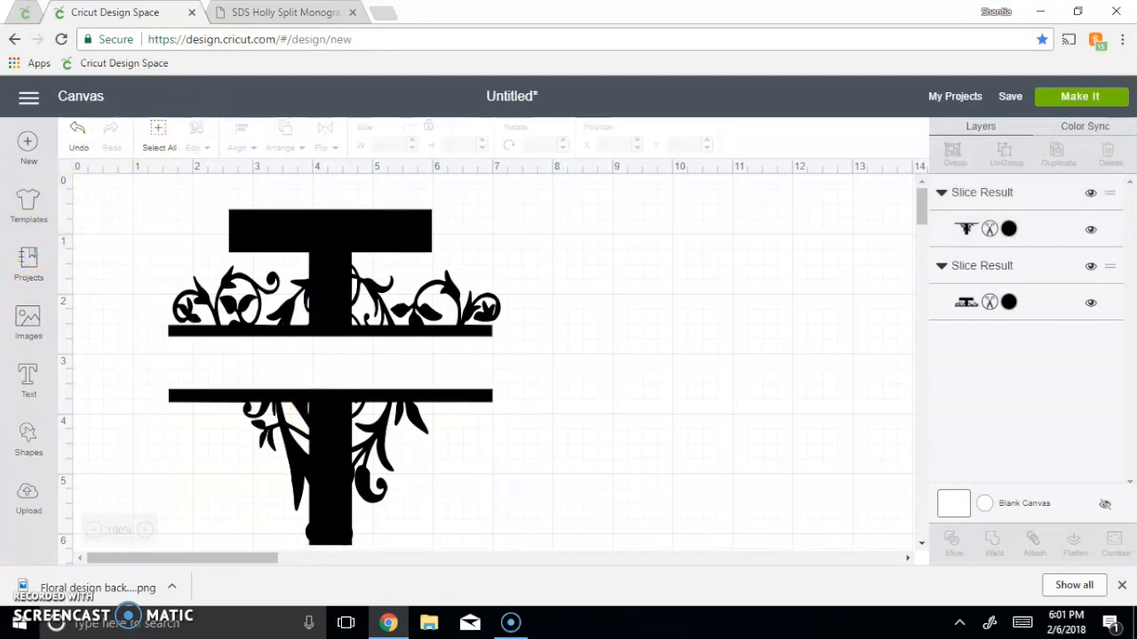
Step: Add the family name as text, place it in the gap, and scale it to about 2.49 by 0.82 inches
click(44, 377)
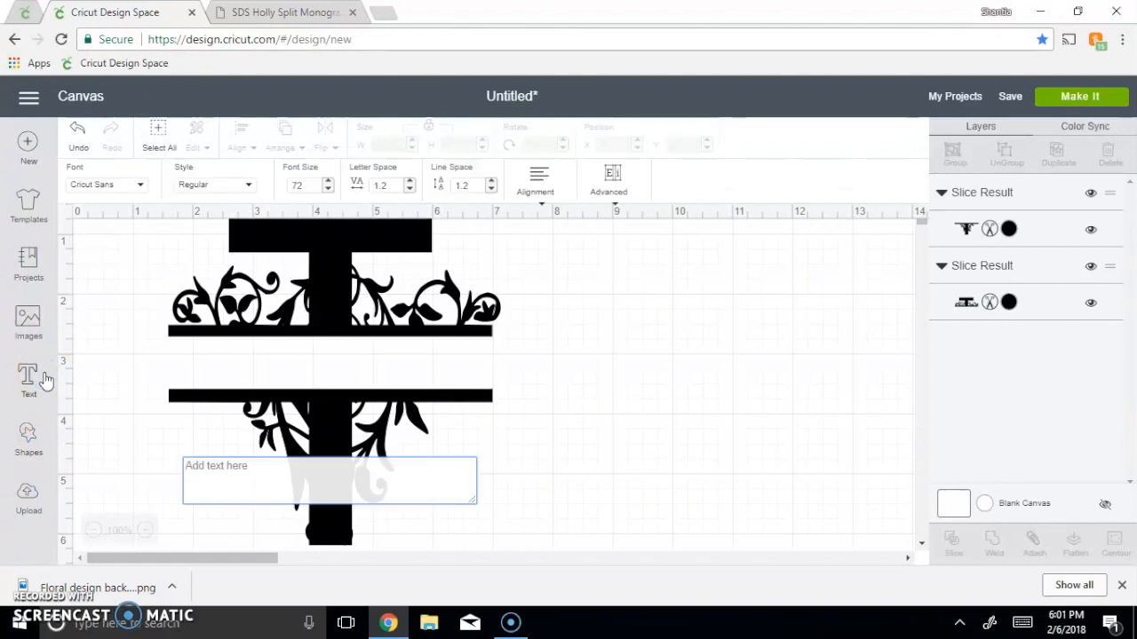
text(Tullus)
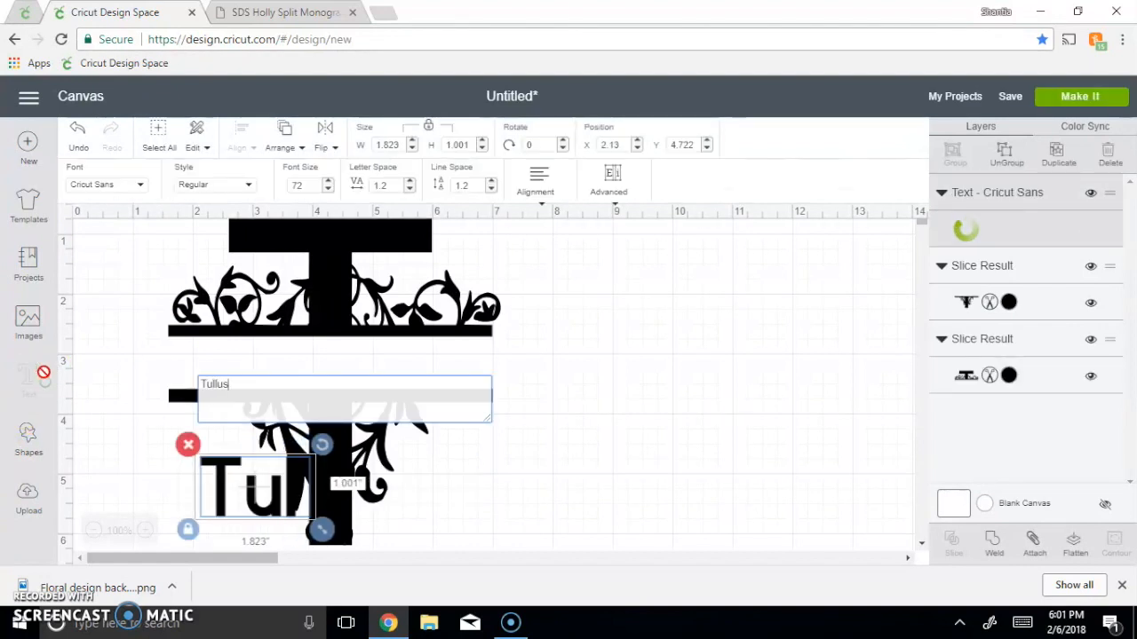
click(337, 418)
drag(338, 419, 316, 514)
click(546, 558)
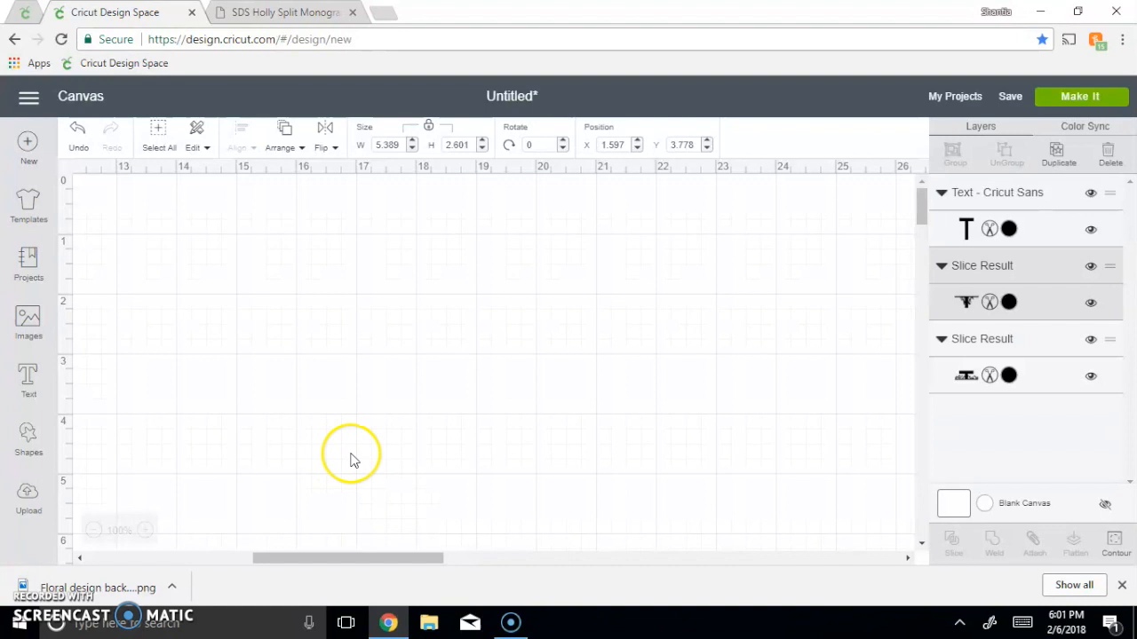
drag(284, 560, 121, 573)
drag(226, 488, 244, 346)
drag(413, 406, 361, 404)
Step: Nudge the lower and upper halves of the T to adjust the space around the name
drag(325, 464, 325, 461)
click(619, 443)
drag(330, 305, 319, 299)
Step: Change the family name's font to Dandelion Soup
click(320, 378)
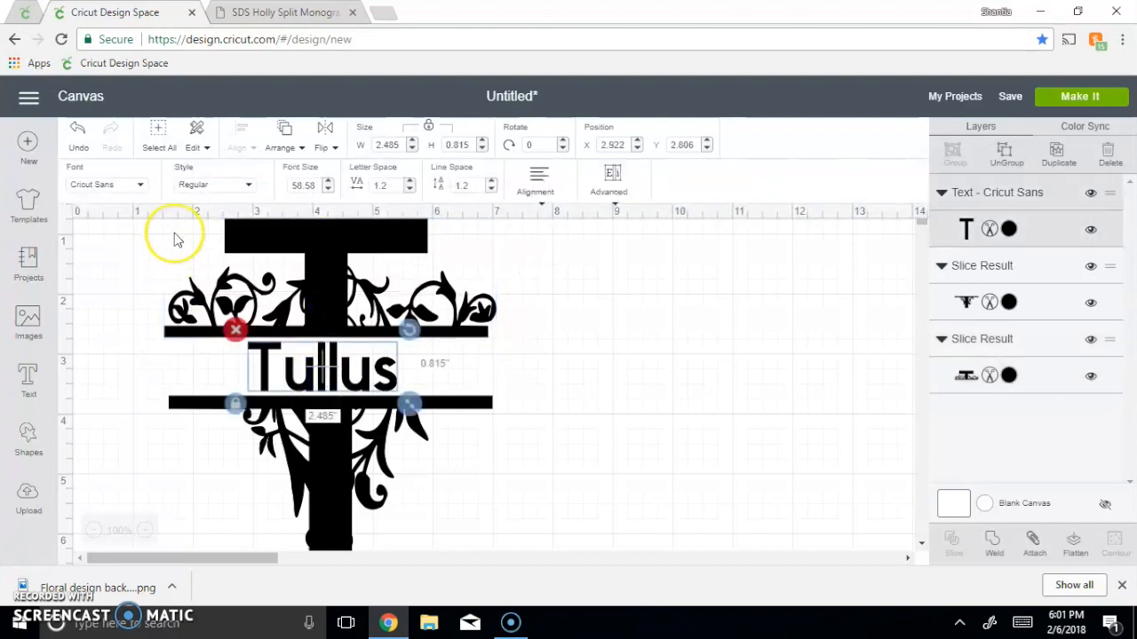
click(126, 188)
click(619, 152)
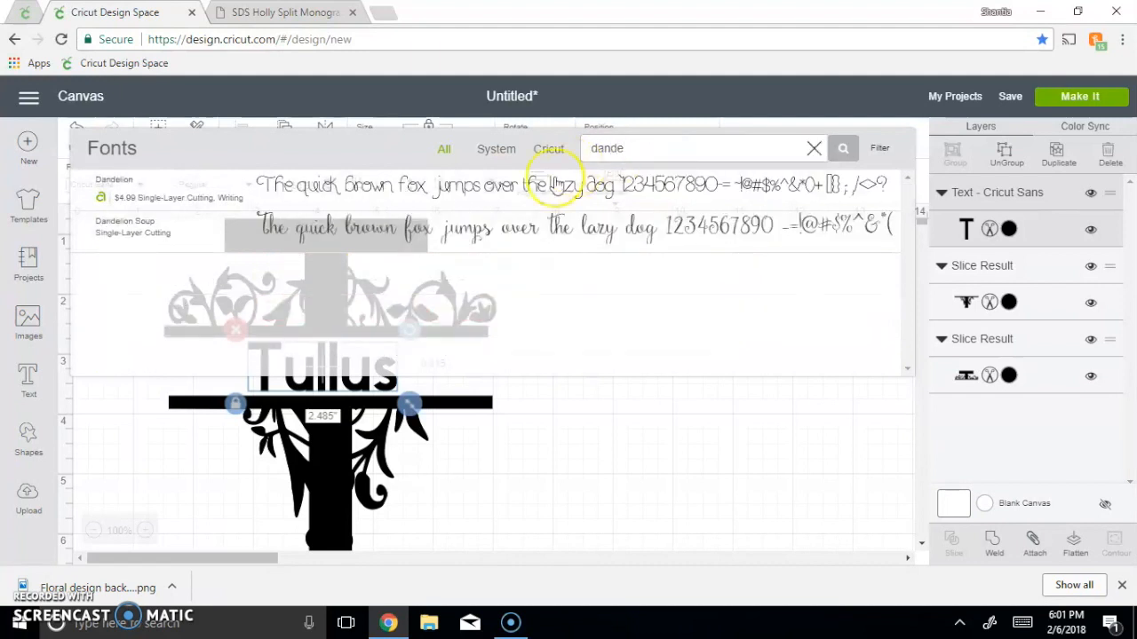
click(490, 222)
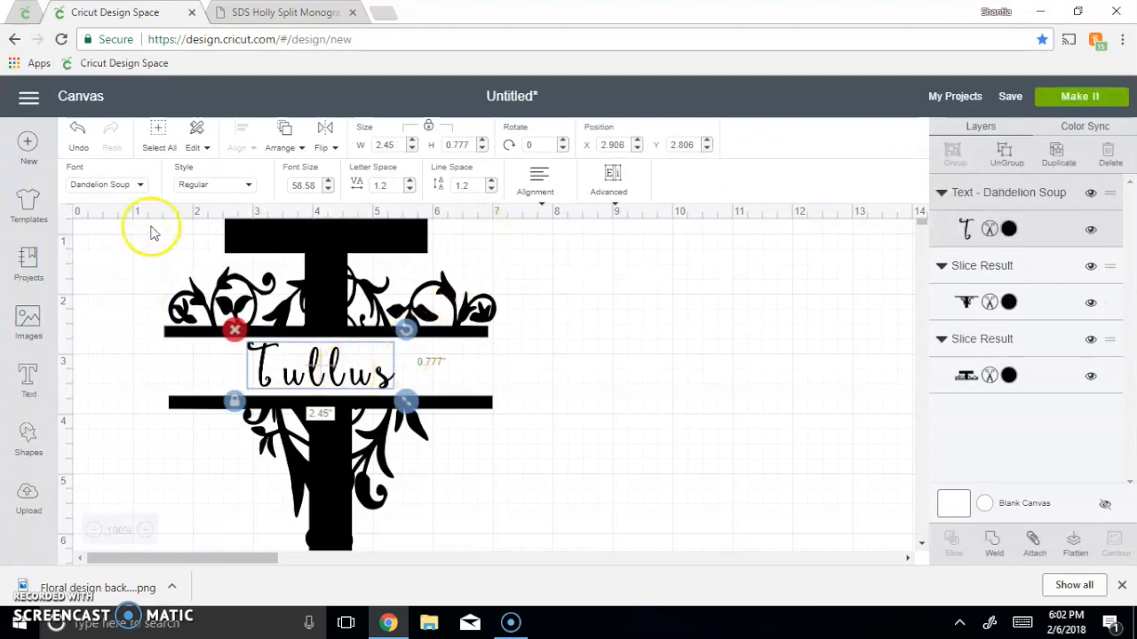
Step: Change the family name's font to Stea
click(117, 189)
drag(623, 151, 591, 153)
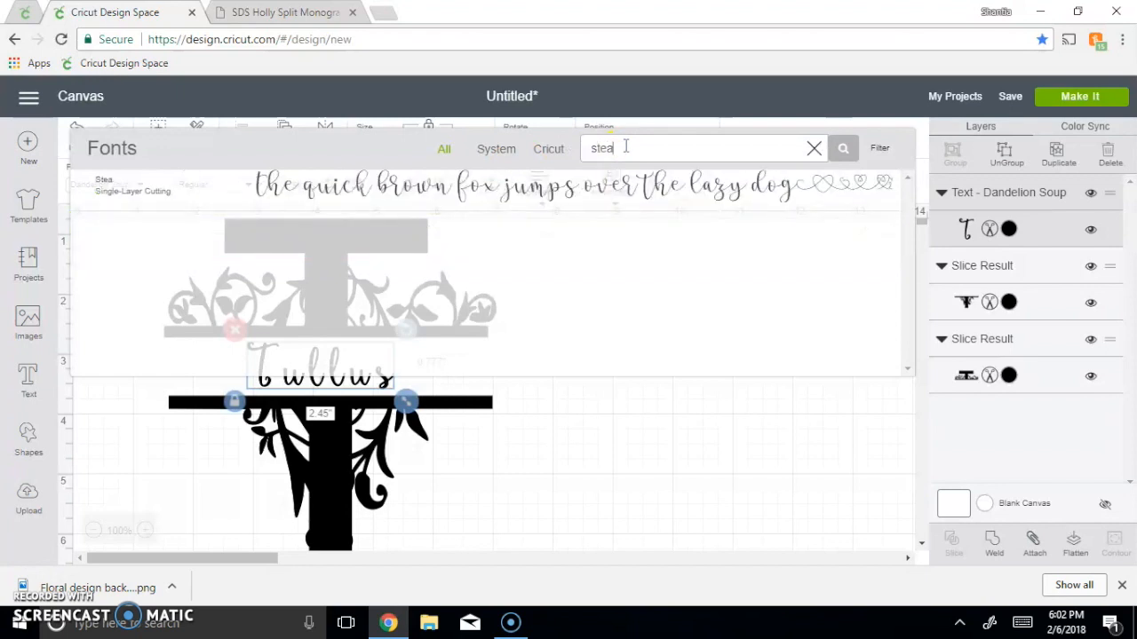
click(578, 196)
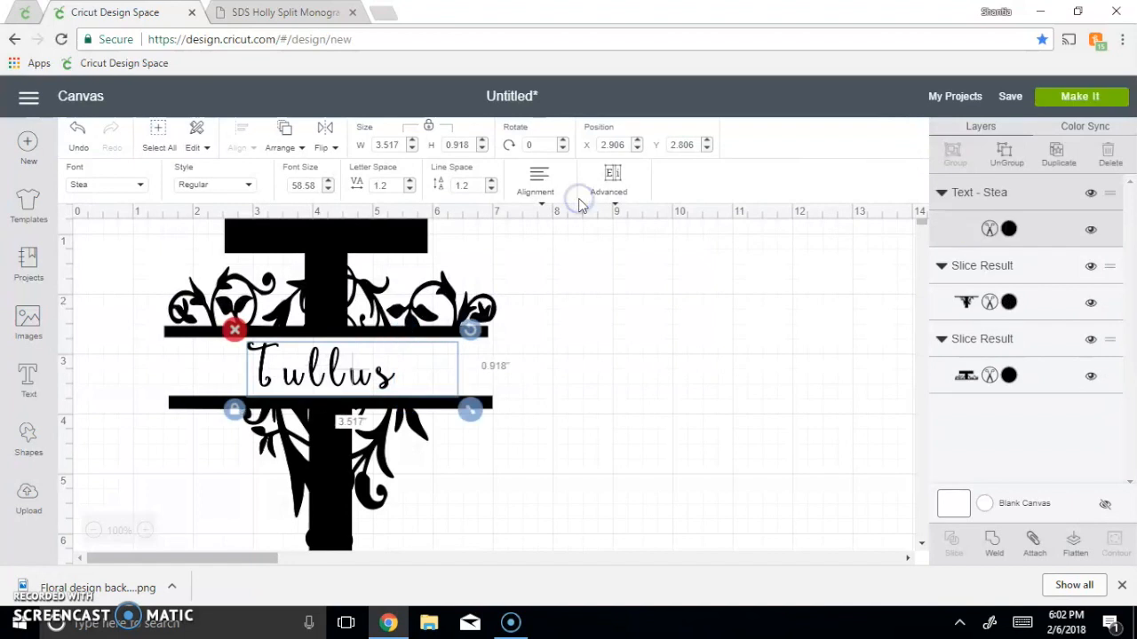
Step: Unlock the name's proportions and stretch it across the gap to about 5 by 0.72 inches
drag(367, 375, 396, 380)
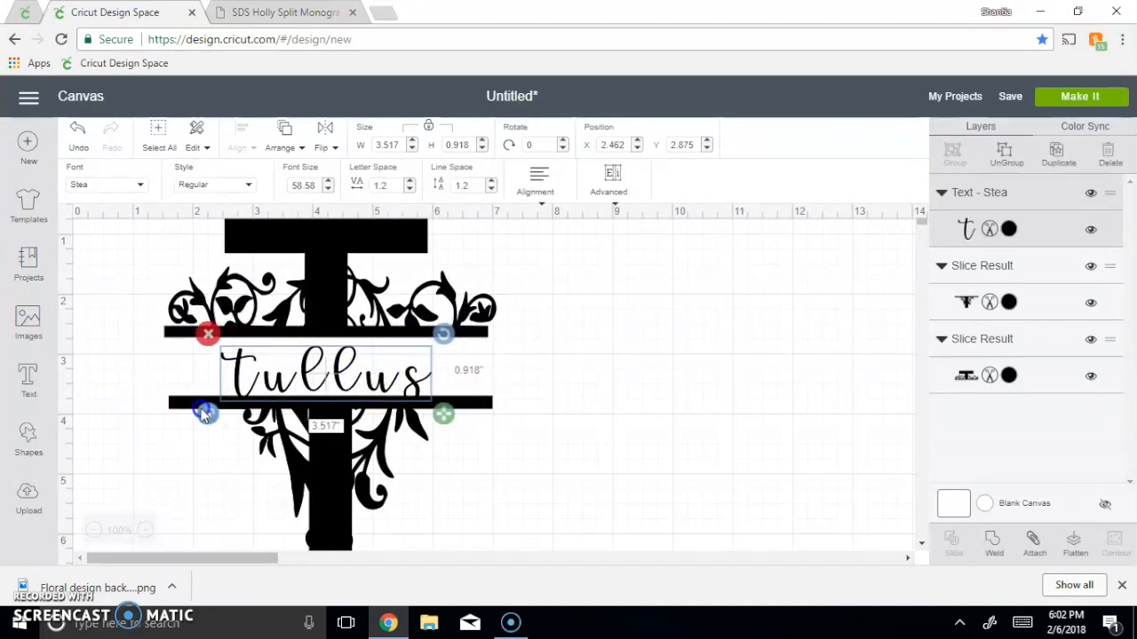
drag(450, 411, 500, 397)
drag(405, 369, 368, 376)
drag(458, 404, 496, 399)
click(451, 444)
Step: Raise the lower half to about Y 3.65 and nudge the upper half down to tighten the gap
drag(332, 437, 332, 433)
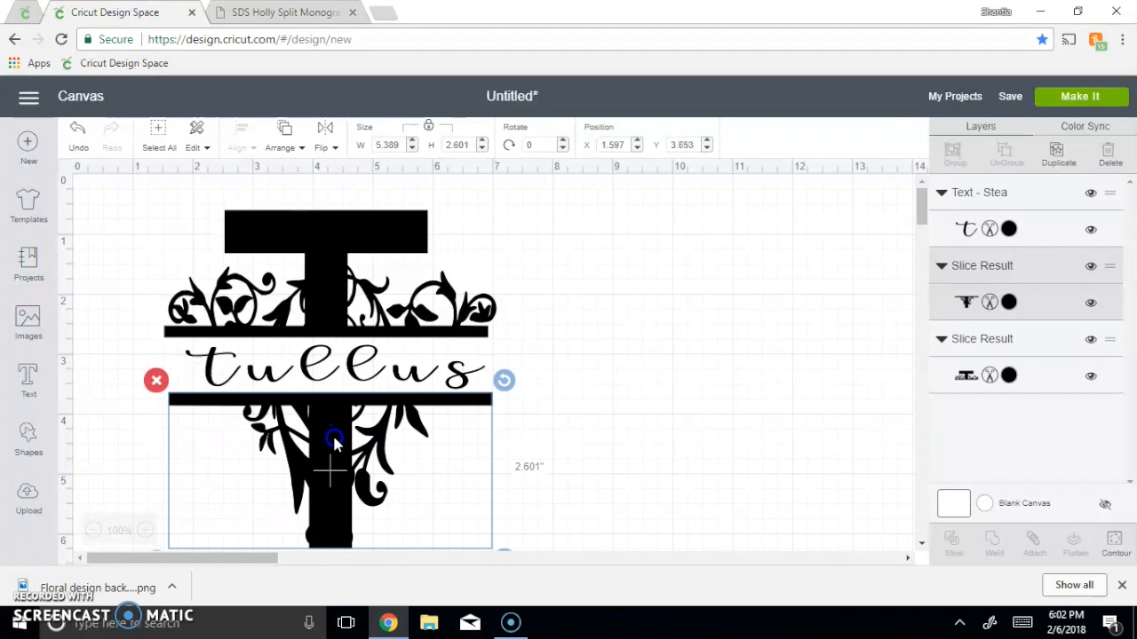
click(326, 328)
drag(326, 328, 325, 330)
Step: Change the family name's font to Congrats Calligraphy and stretch the text to about 4.76 by 0.77 inches
click(353, 376)
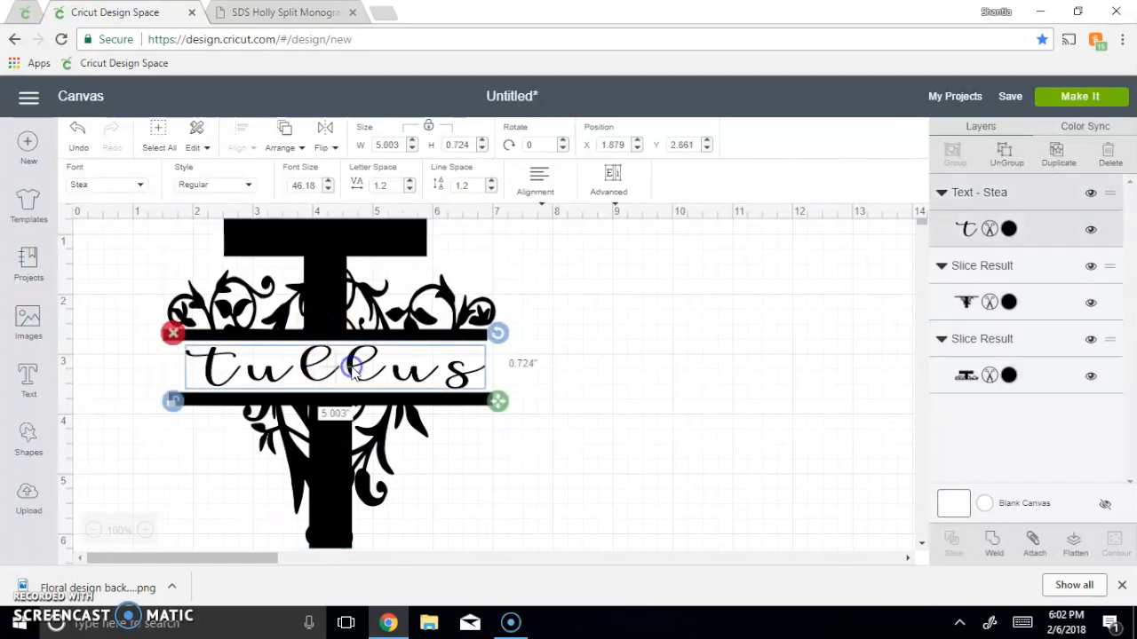
click(96, 185)
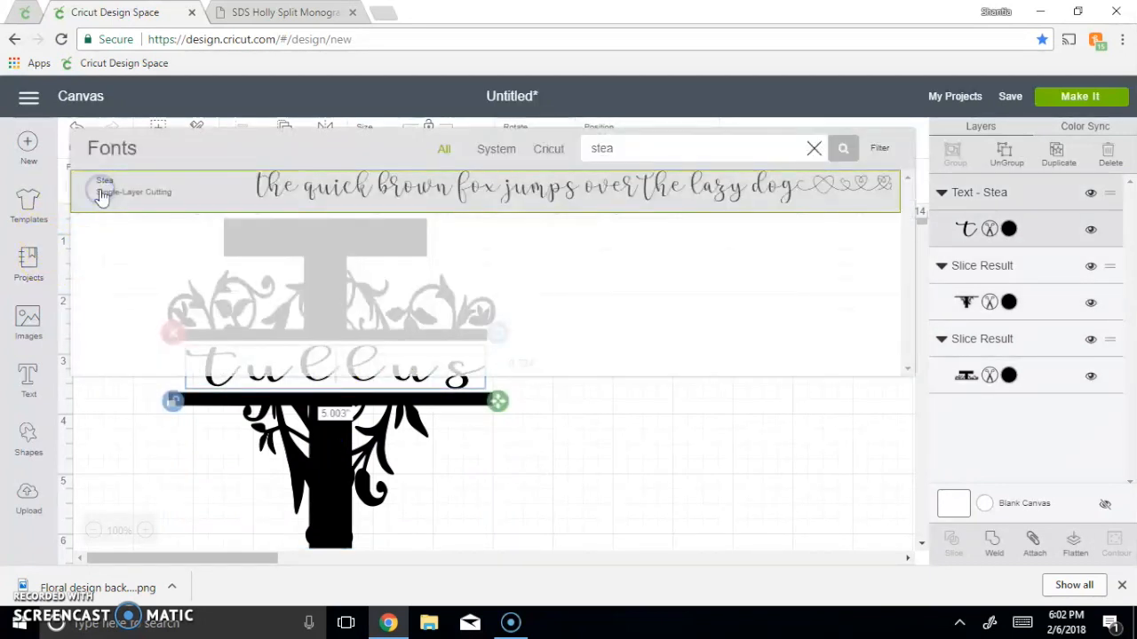
drag(626, 147, 586, 146)
text(cong)
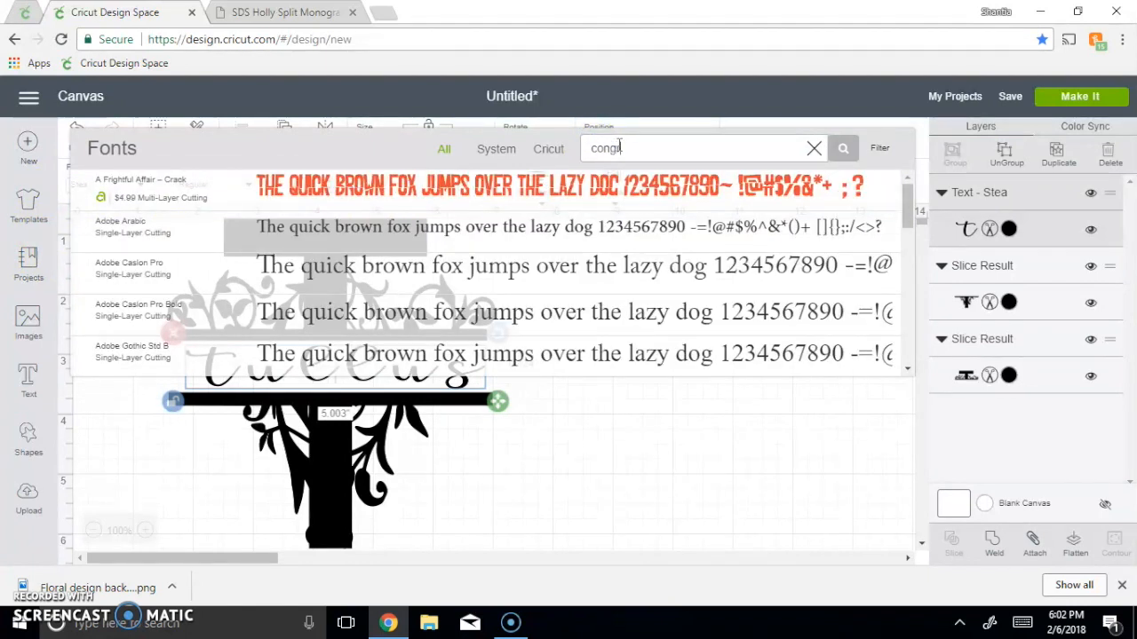
text(r)
click(579, 202)
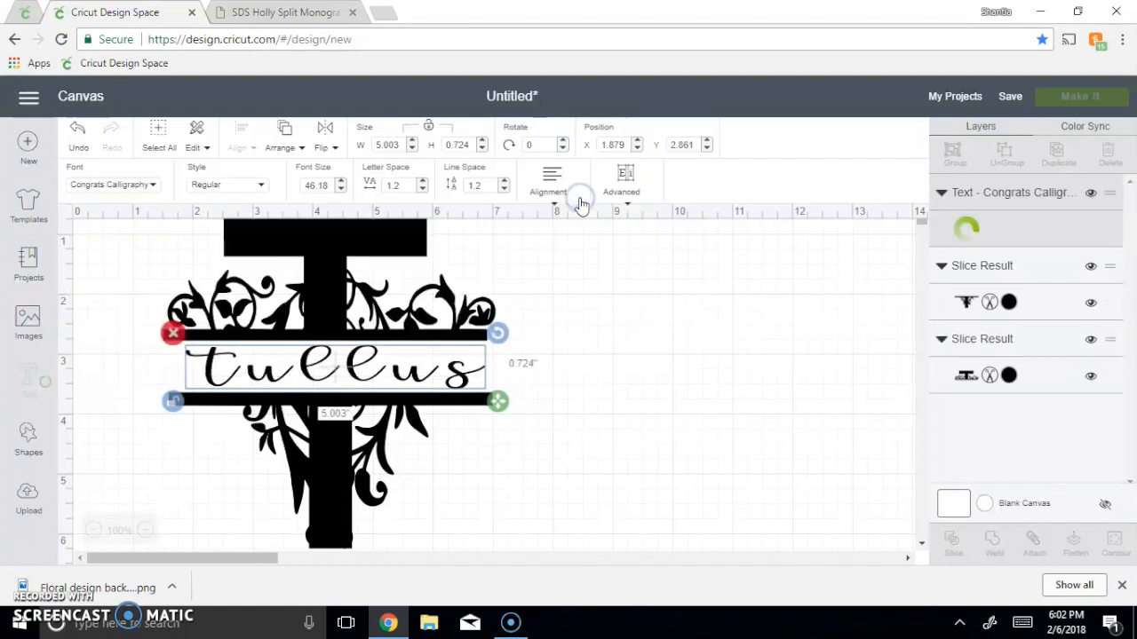
drag(397, 396, 490, 401)
click(586, 454)
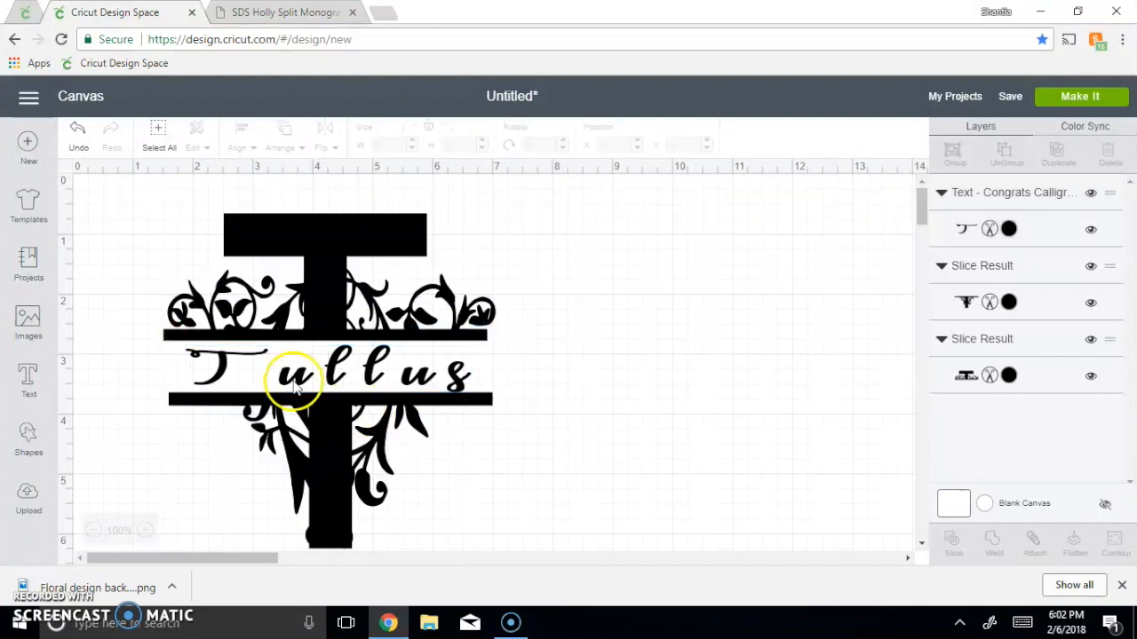
Step: Set the name's letter spacing to 0 and center it in the gap at about X 2.21, Y 2.81
click(254, 362)
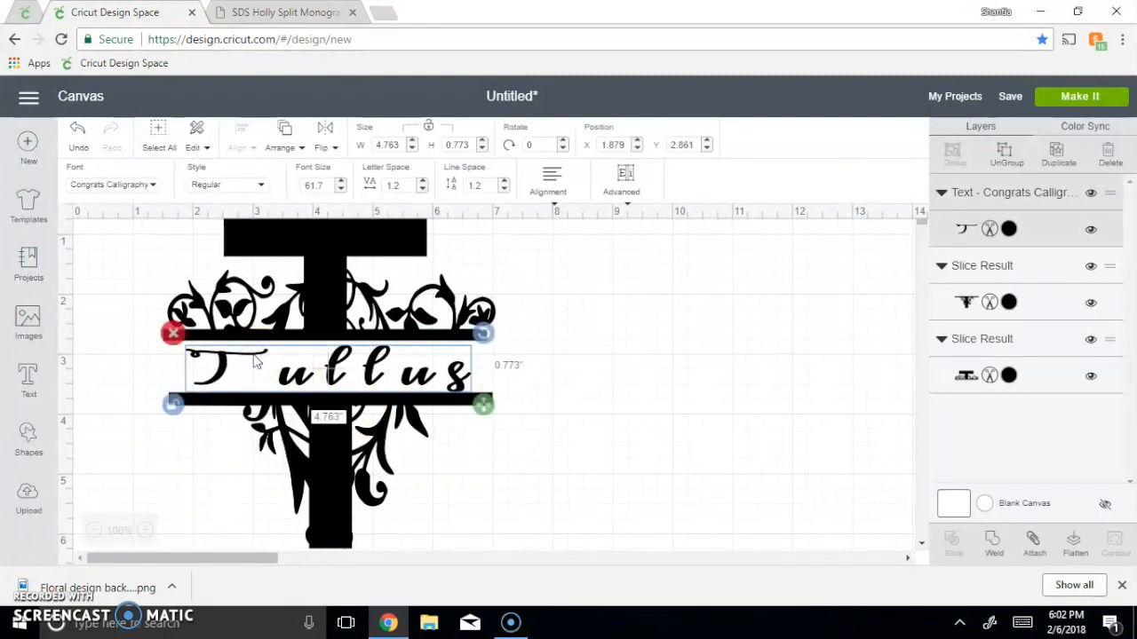
drag(299, 376, 299, 375)
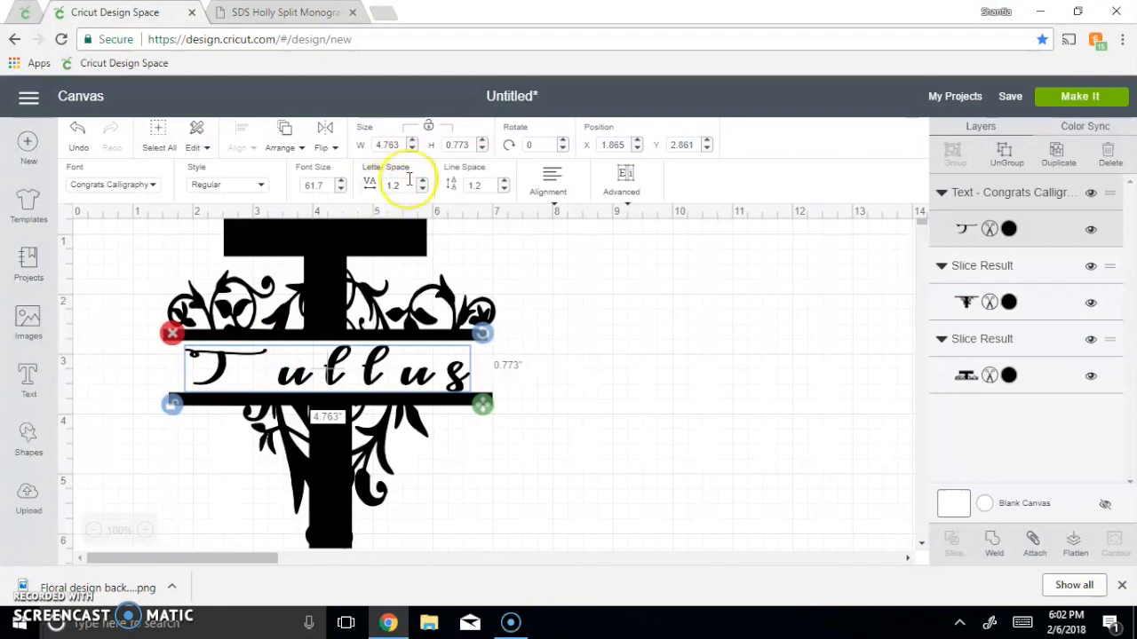
text(0)
key(Return)
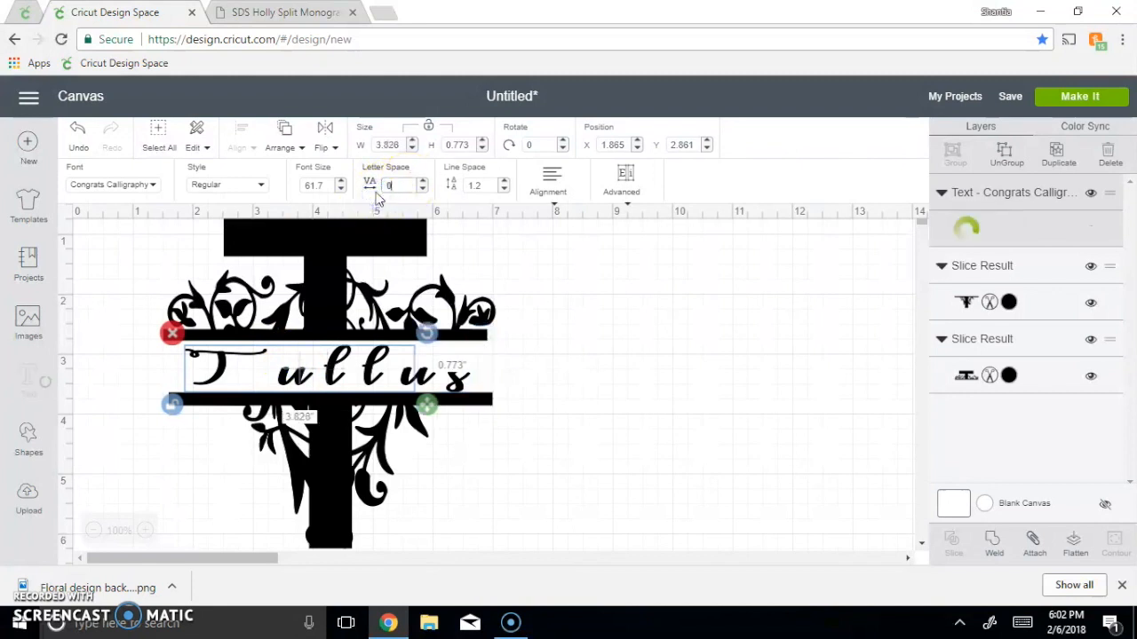
drag(321, 373, 345, 372)
click(669, 373)
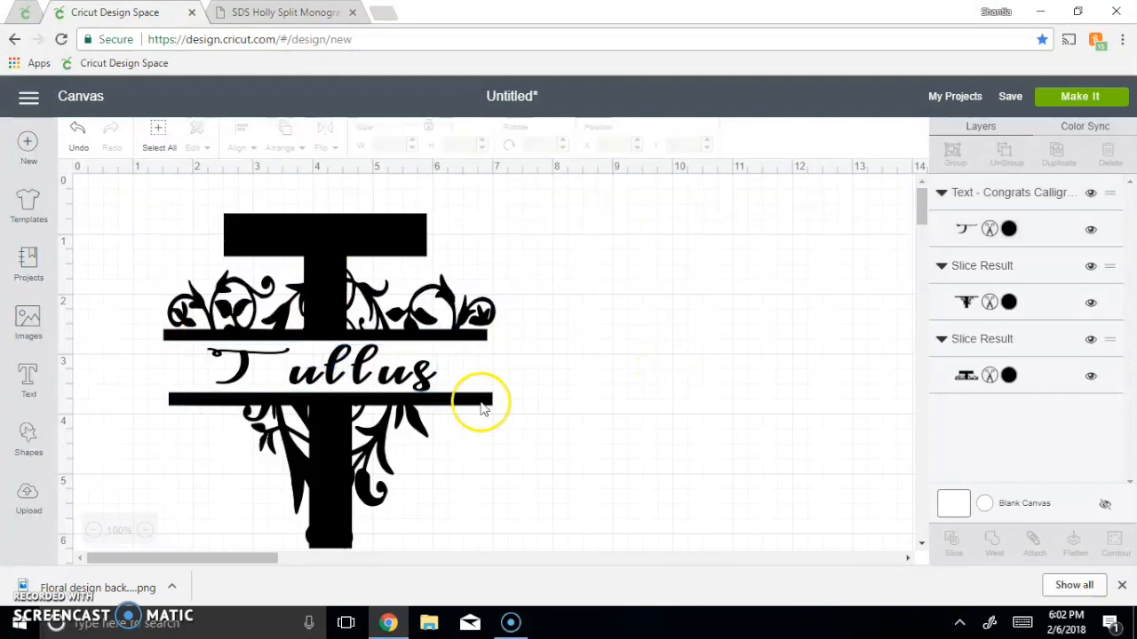
click(330, 474)
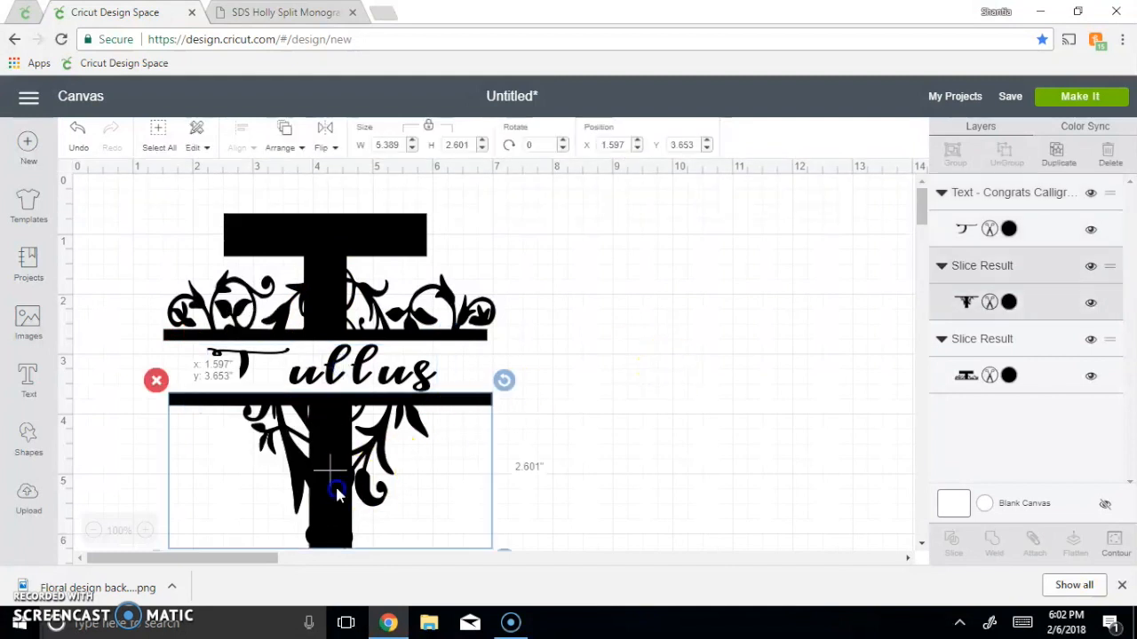
click(345, 377)
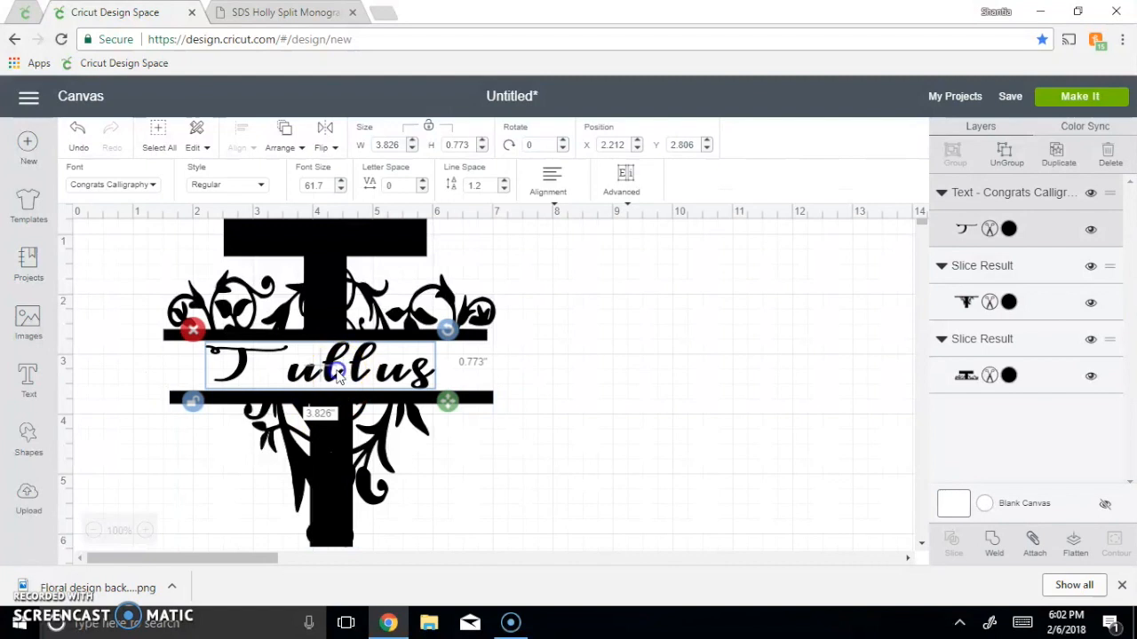
Step: Remove the capital initial from the name and move the remaining letters to about X 3.64, Y 2.82
double_click(337, 373)
click(232, 278)
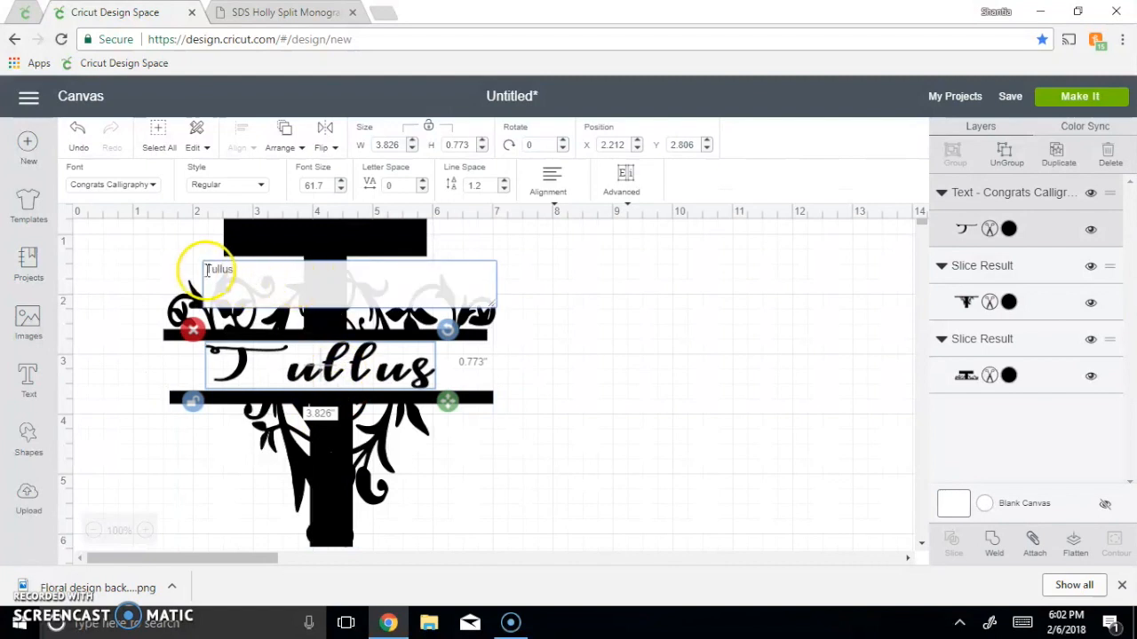
key(Delete)
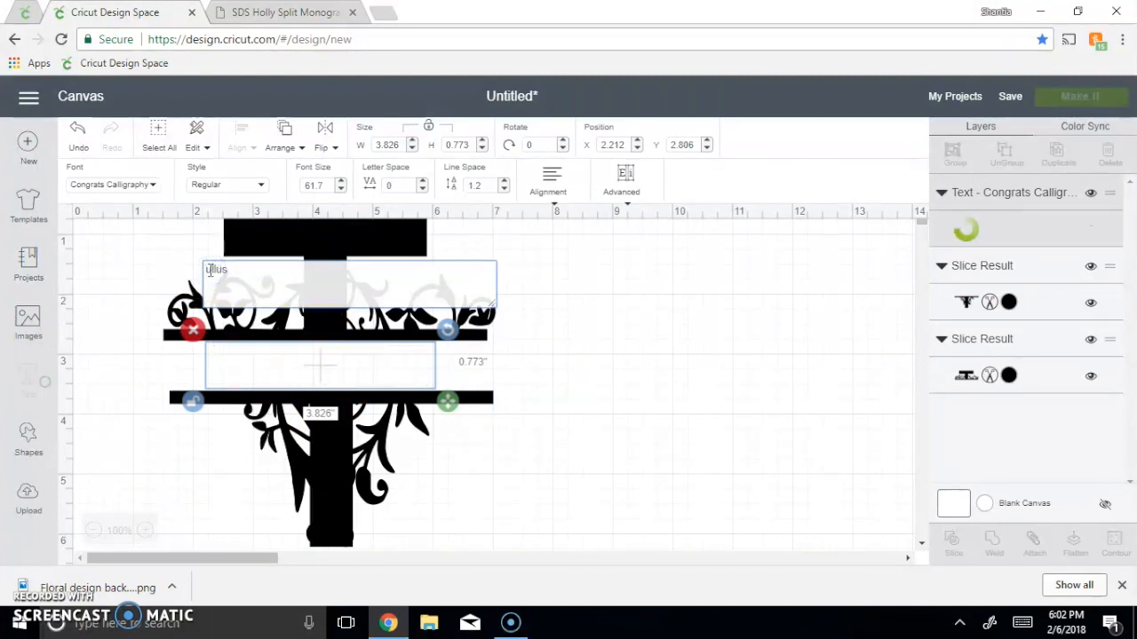
drag(270, 377, 357, 380)
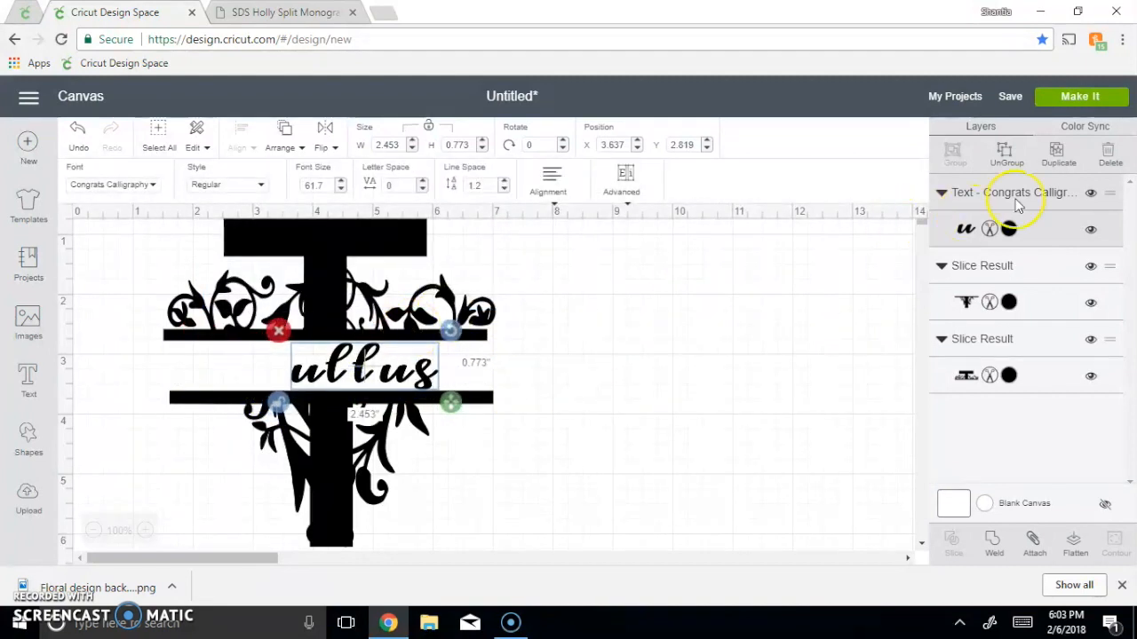
Step: Duplicate the text, replace the copy's content with the capital initial T, and fit it closely before the remaining letters
click(1057, 143)
drag(444, 401, 569, 368)
double_click(568, 364)
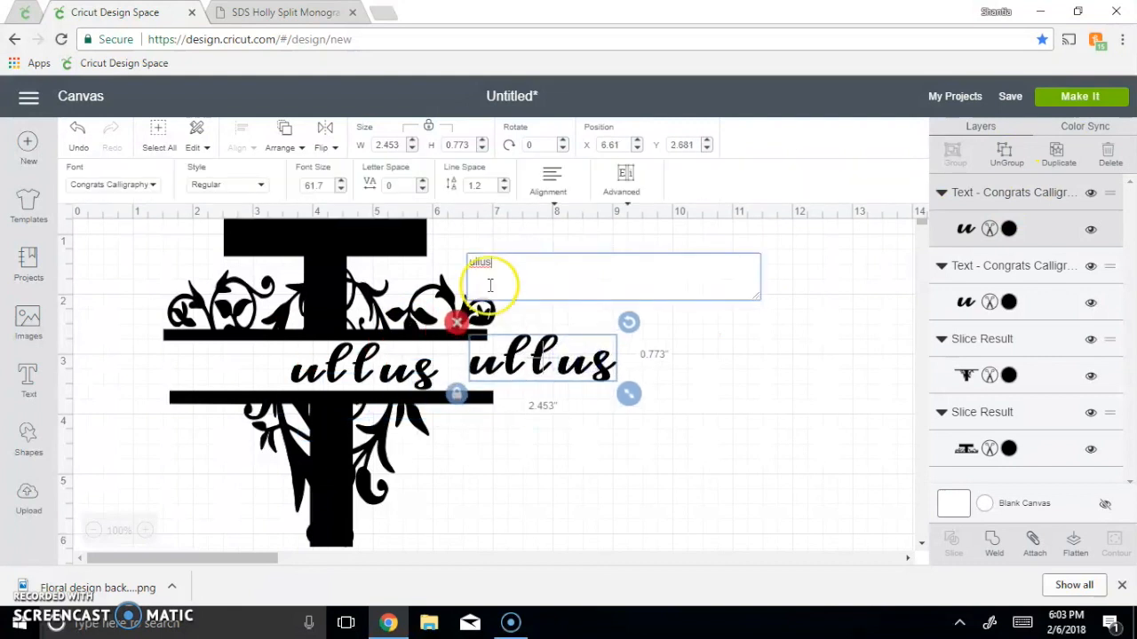
double_click(480, 266)
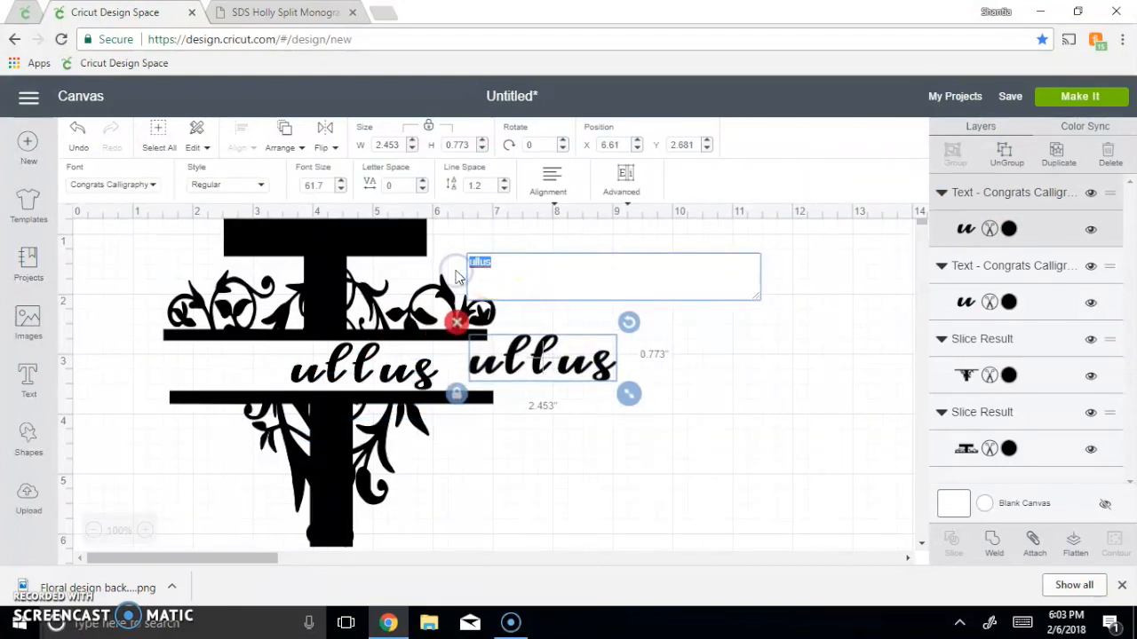
text(J)
drag(526, 380, 289, 372)
click(628, 423)
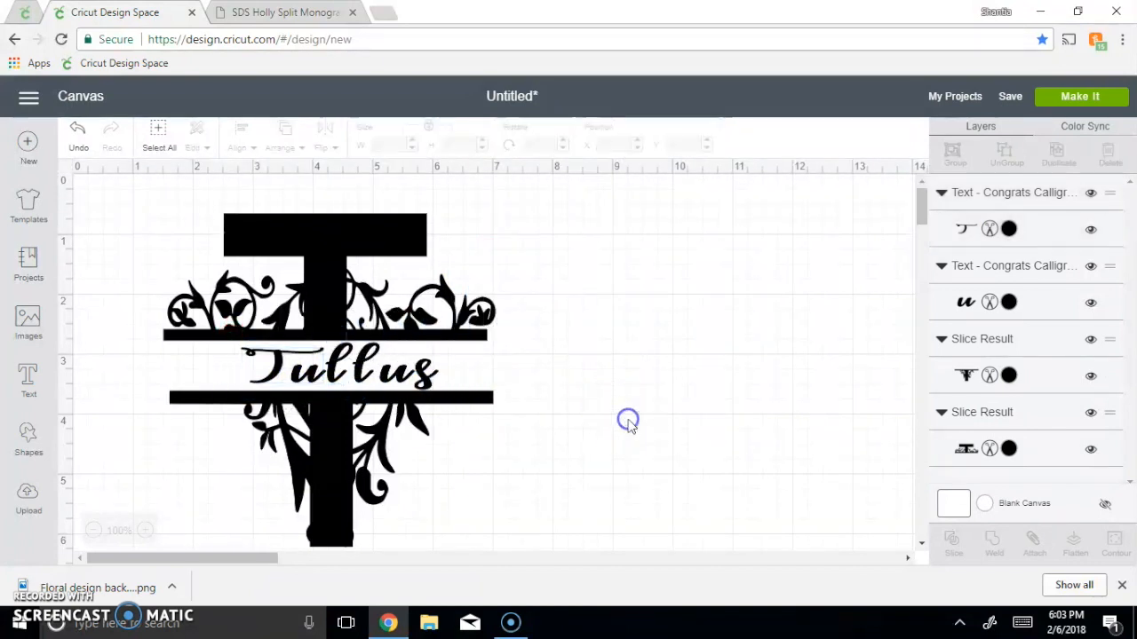